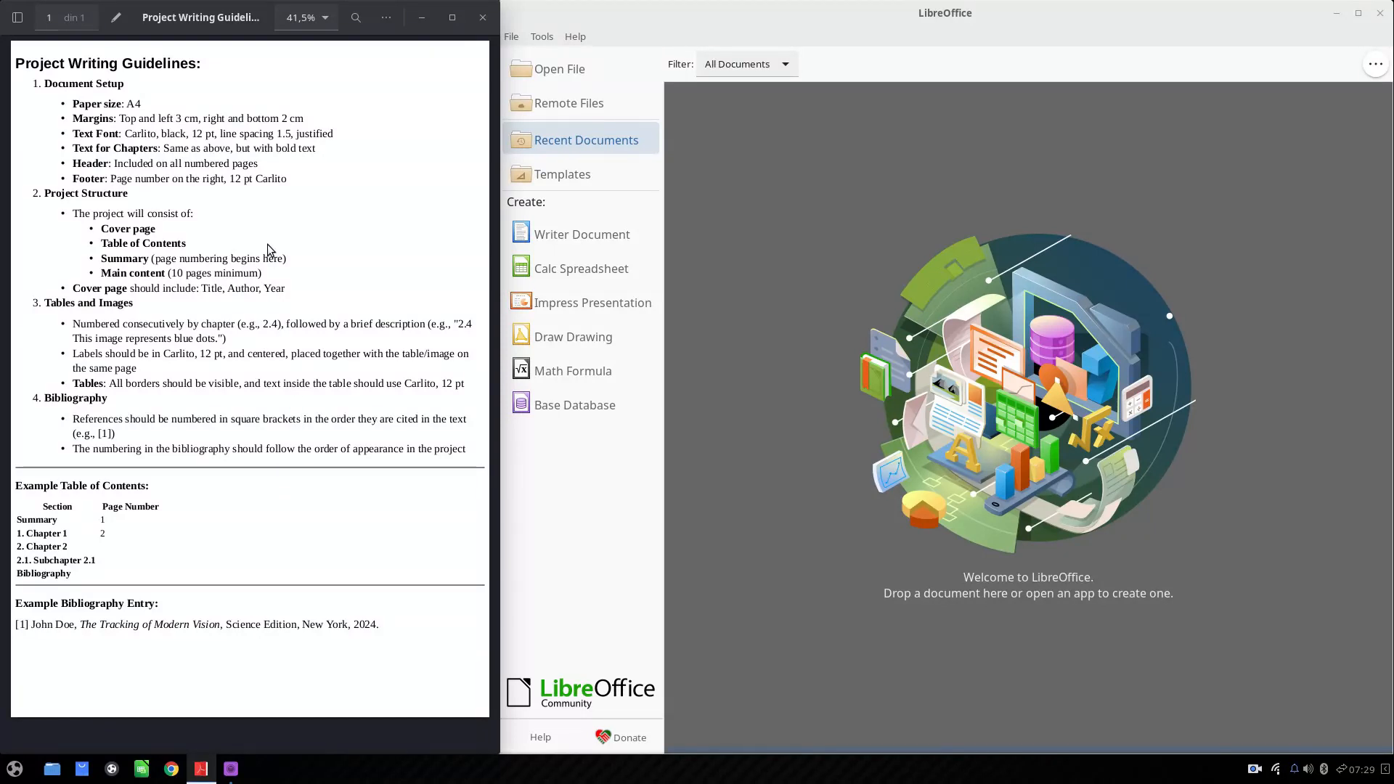
Create a new text document and save it to the Desktop as School Project.odt, replacing the existing file
{"action": "left_click", "coordinate": [576, 234]}
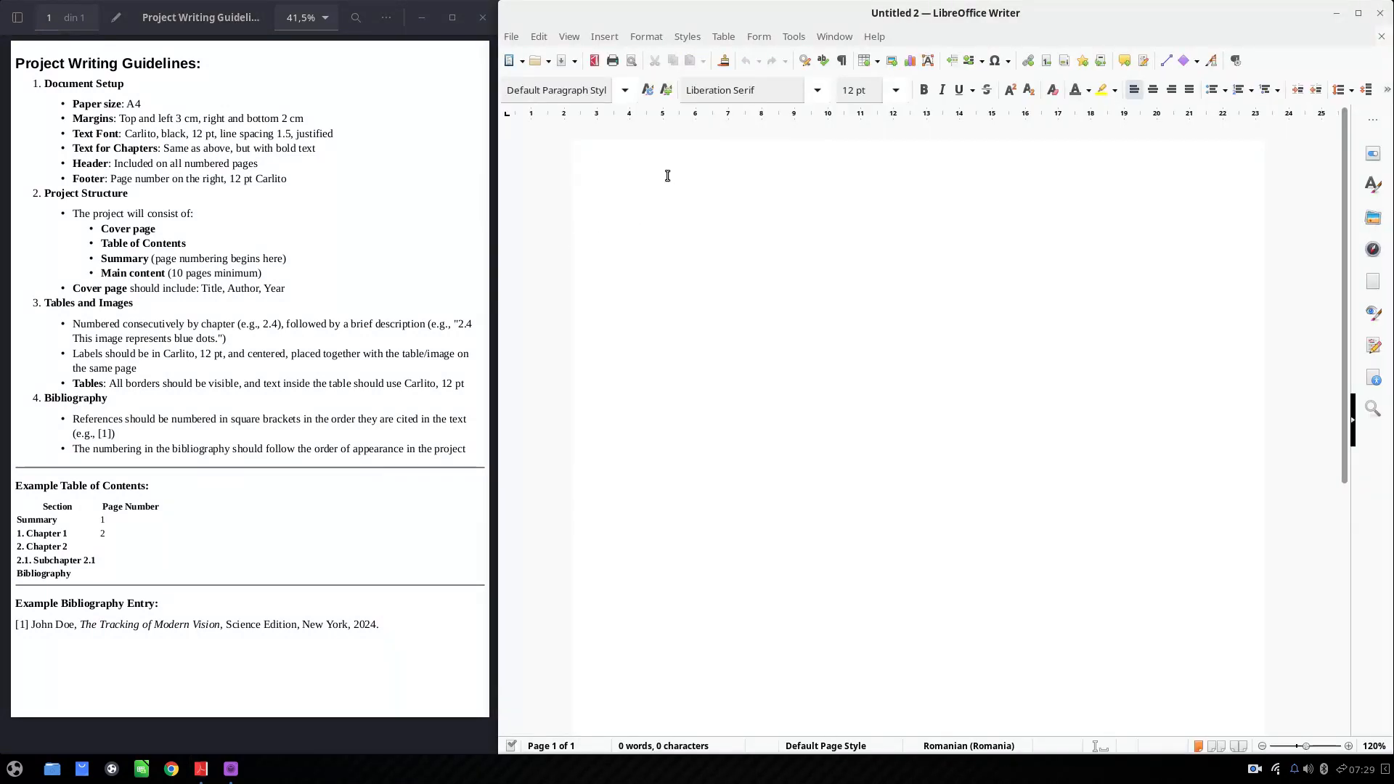
{"action": "left_click", "coordinate": [560, 67]}
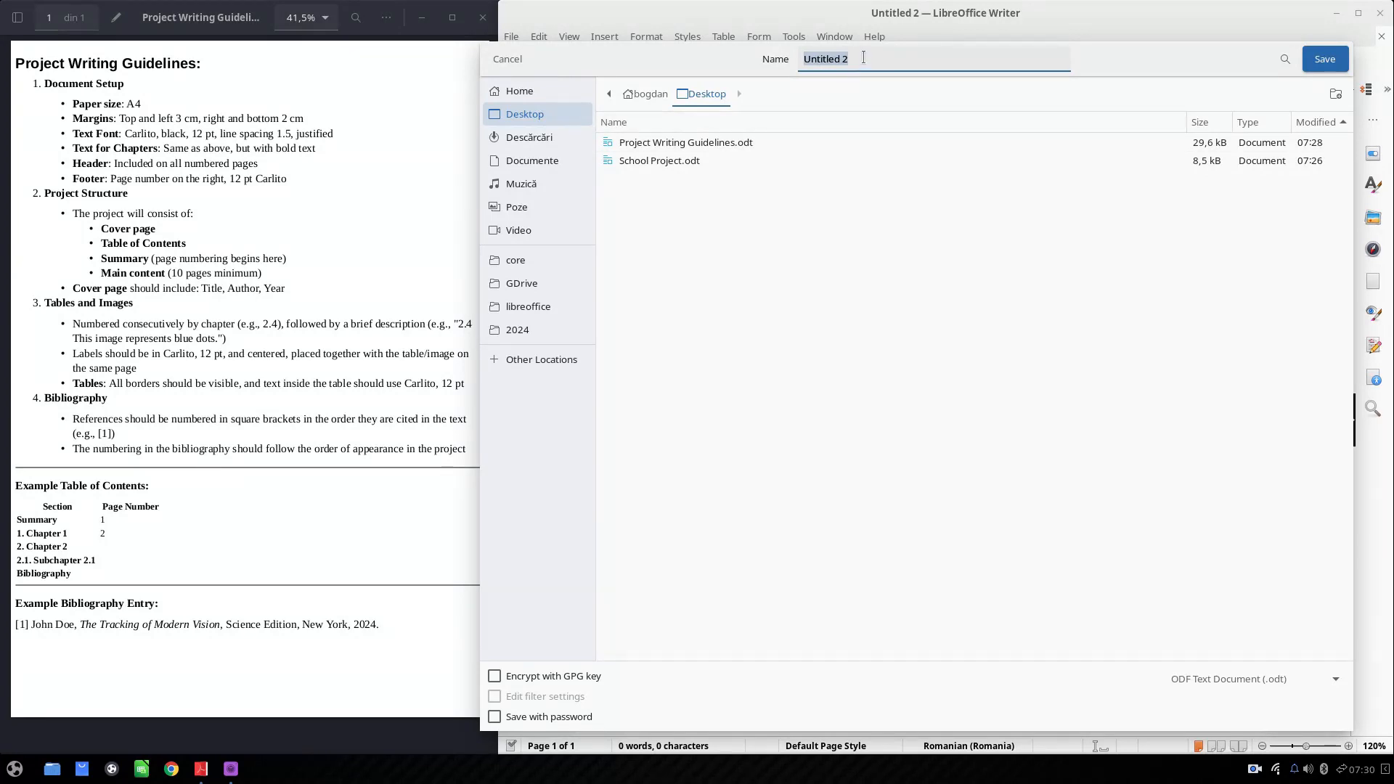
{"action": "left_click", "coordinate": [719, 161]}
{"action": "left_click", "coordinate": [1324, 61]}
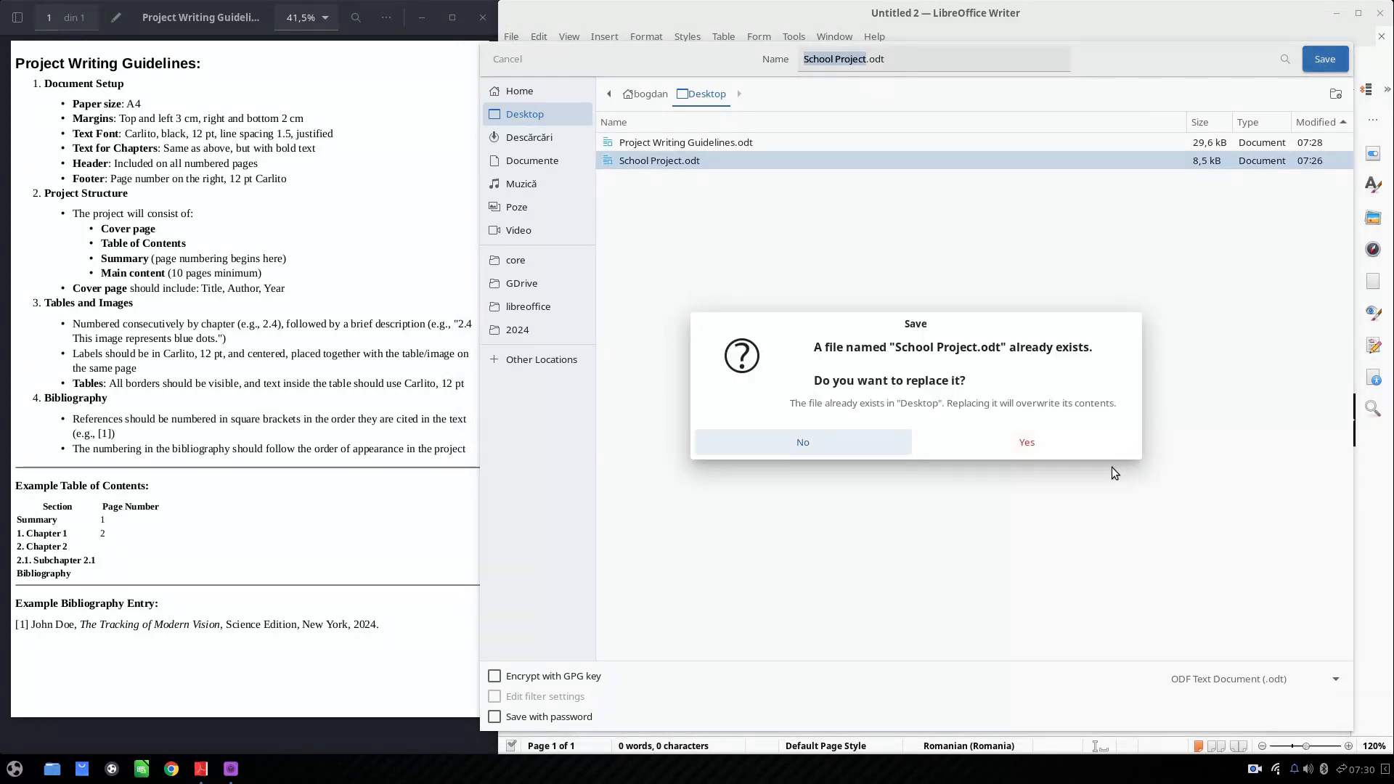
{"action": "left_click", "coordinate": [1100, 442]}
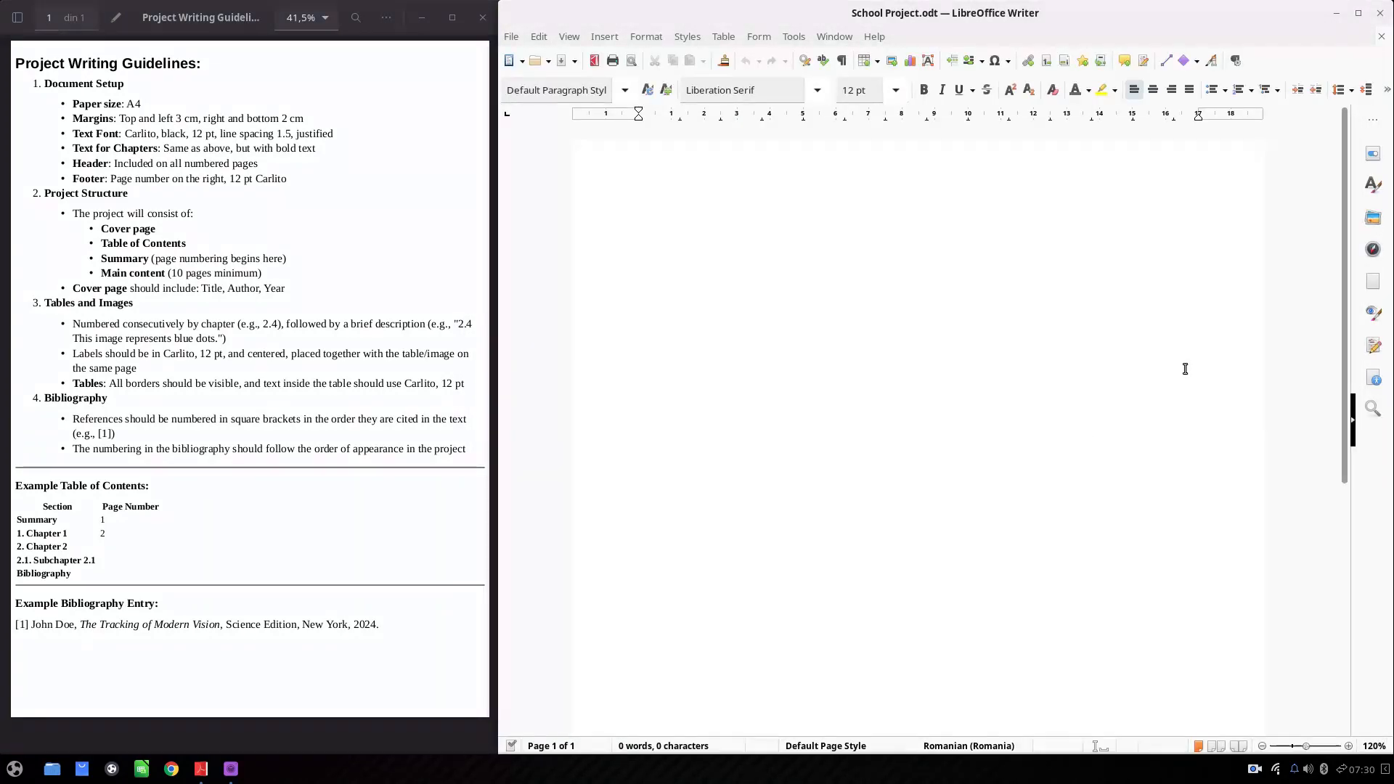
Open the page settings of the default page style and check the paper format against the guidelines' A4 requirement
{"action": "scroll", "coordinate": [1083, 325], "scroll_direction": "down", "scroll_amount": 3}
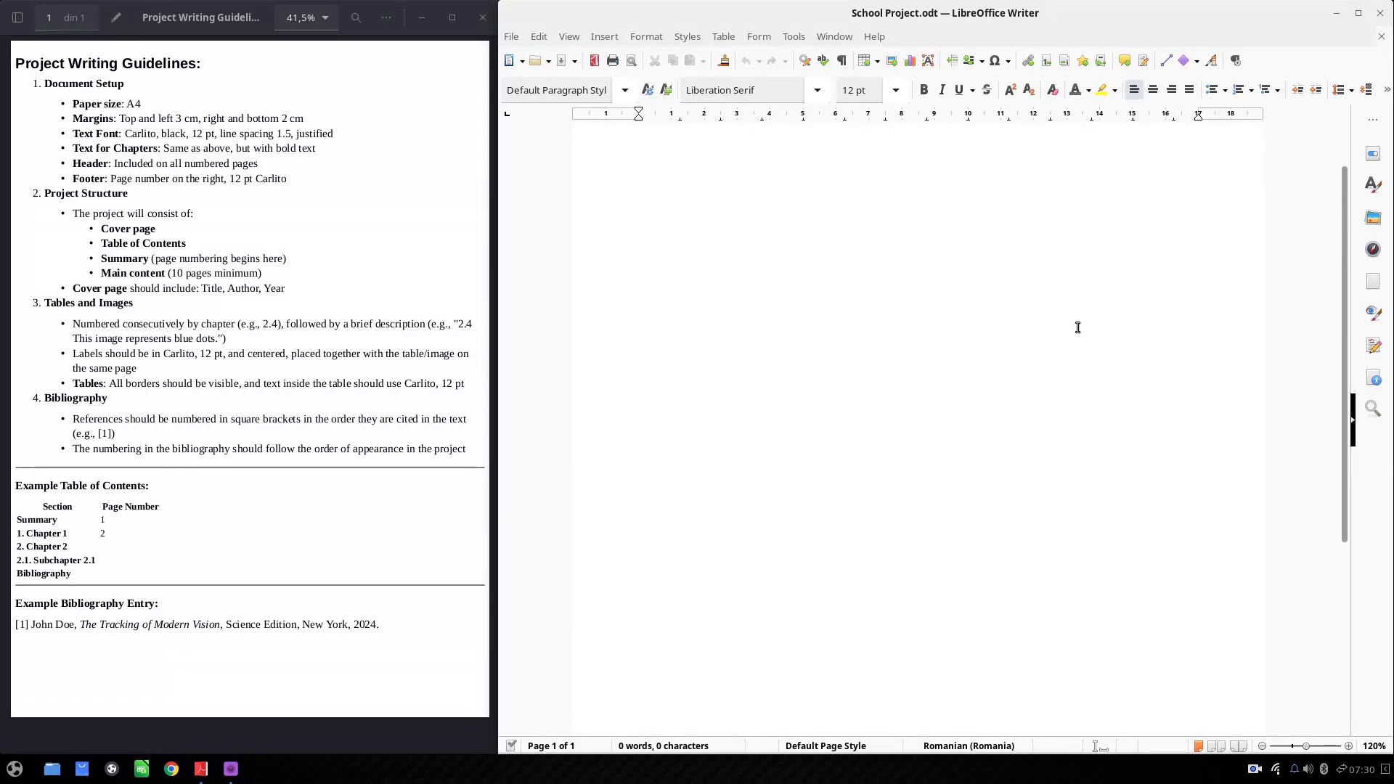
{"action": "scroll", "coordinate": [1078, 328], "scroll_direction": "up", "scroll_amount": 3}
{"action": "mouse_move", "coordinate": [154, 102]}
{"action": "left_mouse_down"}
{"action": "mouse_move", "coordinate": [109, 116]}
{"action": "mouse_move", "coordinate": [105, 103]}
{"action": "mouse_move", "coordinate": [142, 103]}
{"action": "left_mouse_up"}
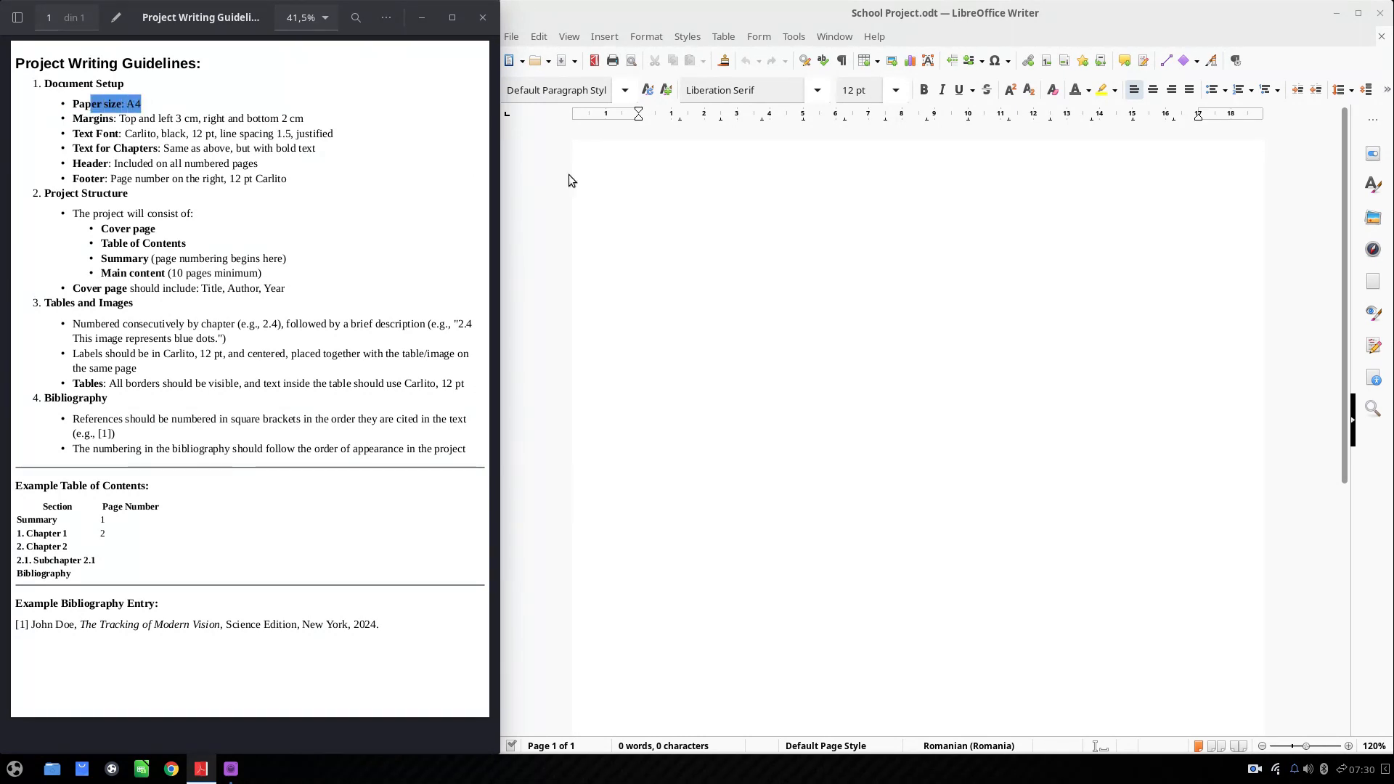
{"action": "left_click", "coordinate": [667, 181]}
{"action": "left_click", "coordinate": [650, 38]}
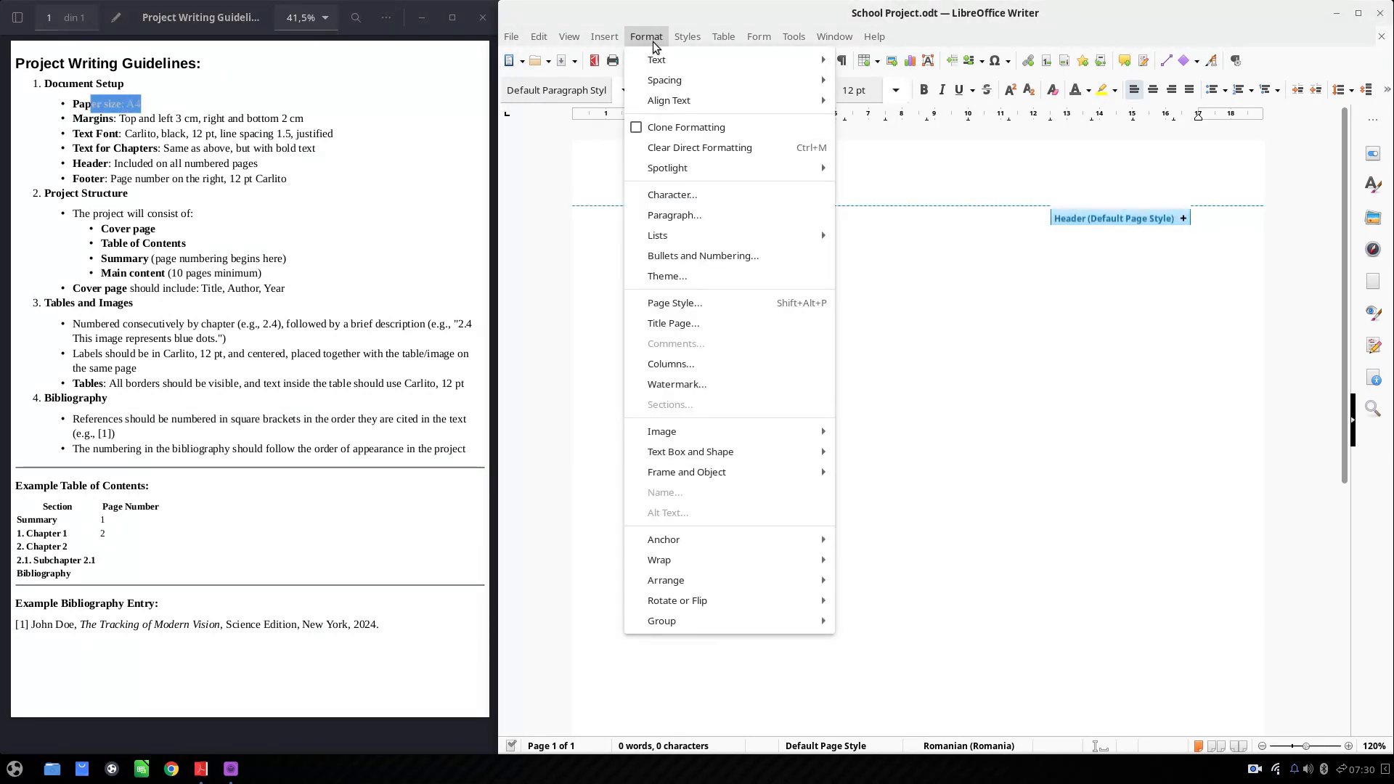
{"action": "left_click", "coordinate": [707, 300]}
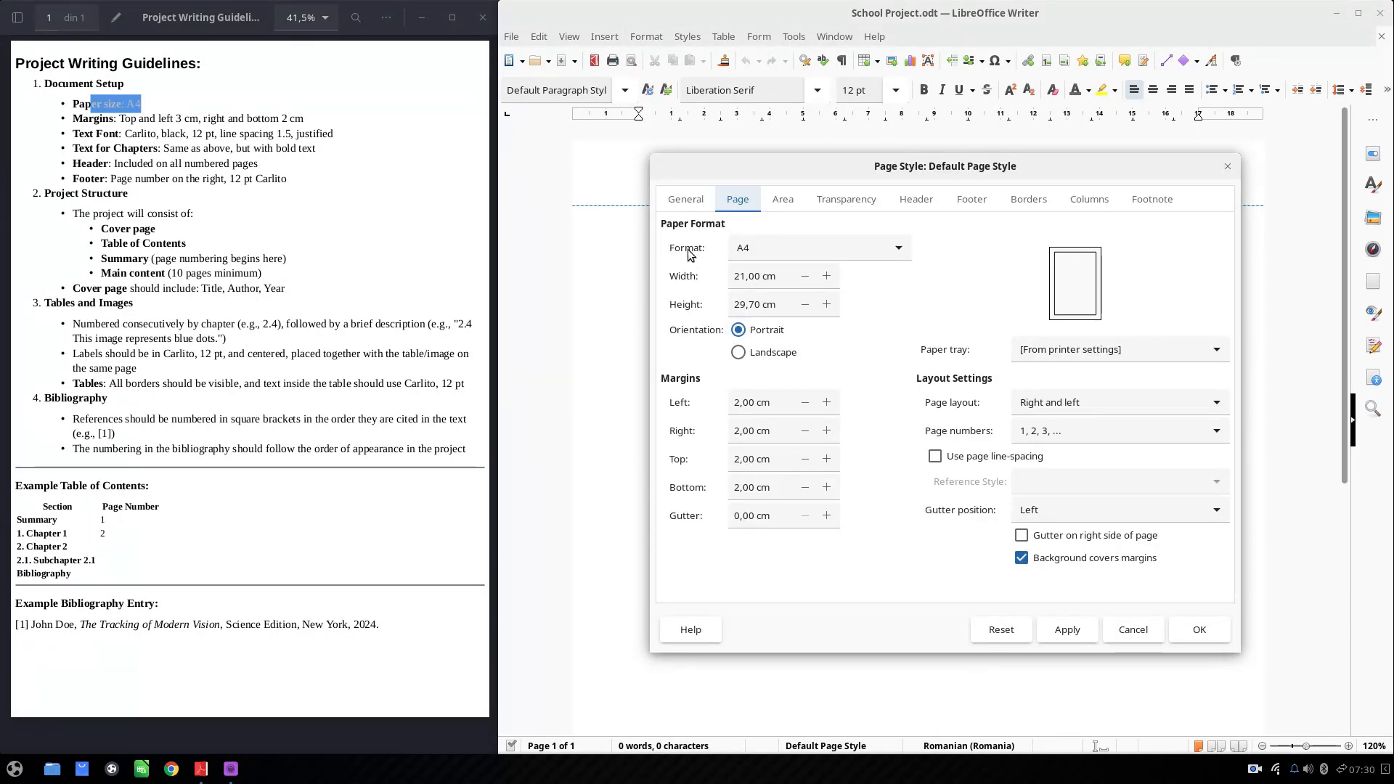
{"action": "left_click", "coordinate": [685, 201]}
{"action": "left_click", "coordinate": [731, 203]}
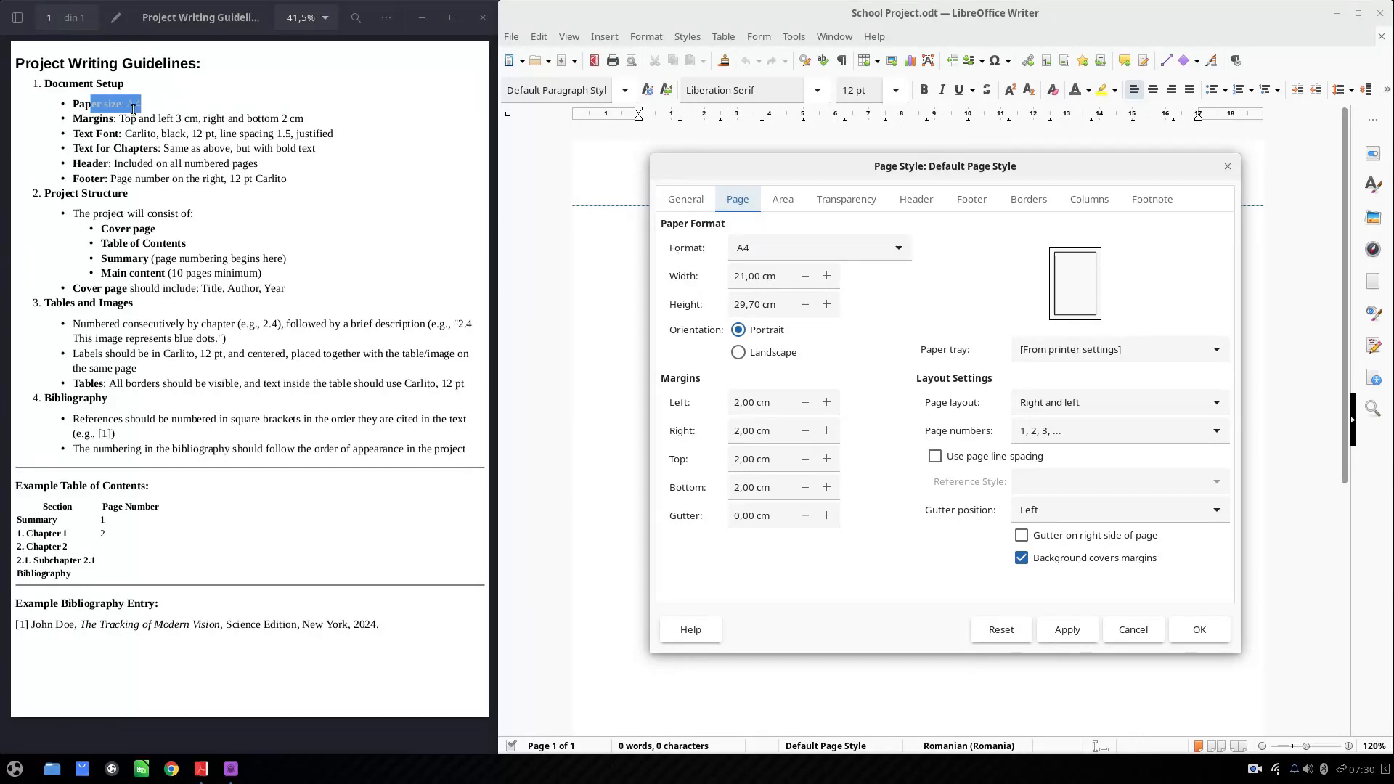
Set the page style's left and top margins to 3 cm, check them against the guidelines and apply the changes
{"action": "left_click", "coordinate": [112, 121]}
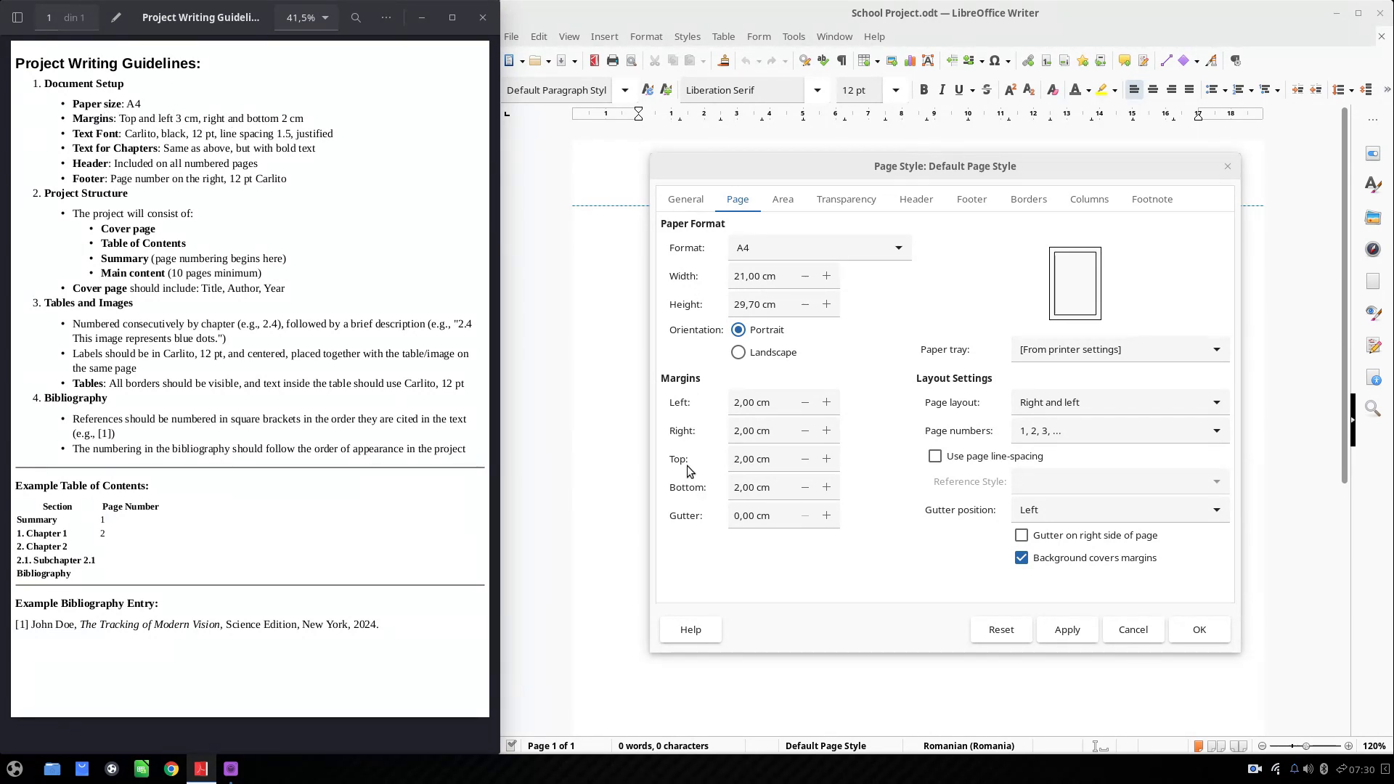
{"action": "left_click", "coordinate": [795, 403]}
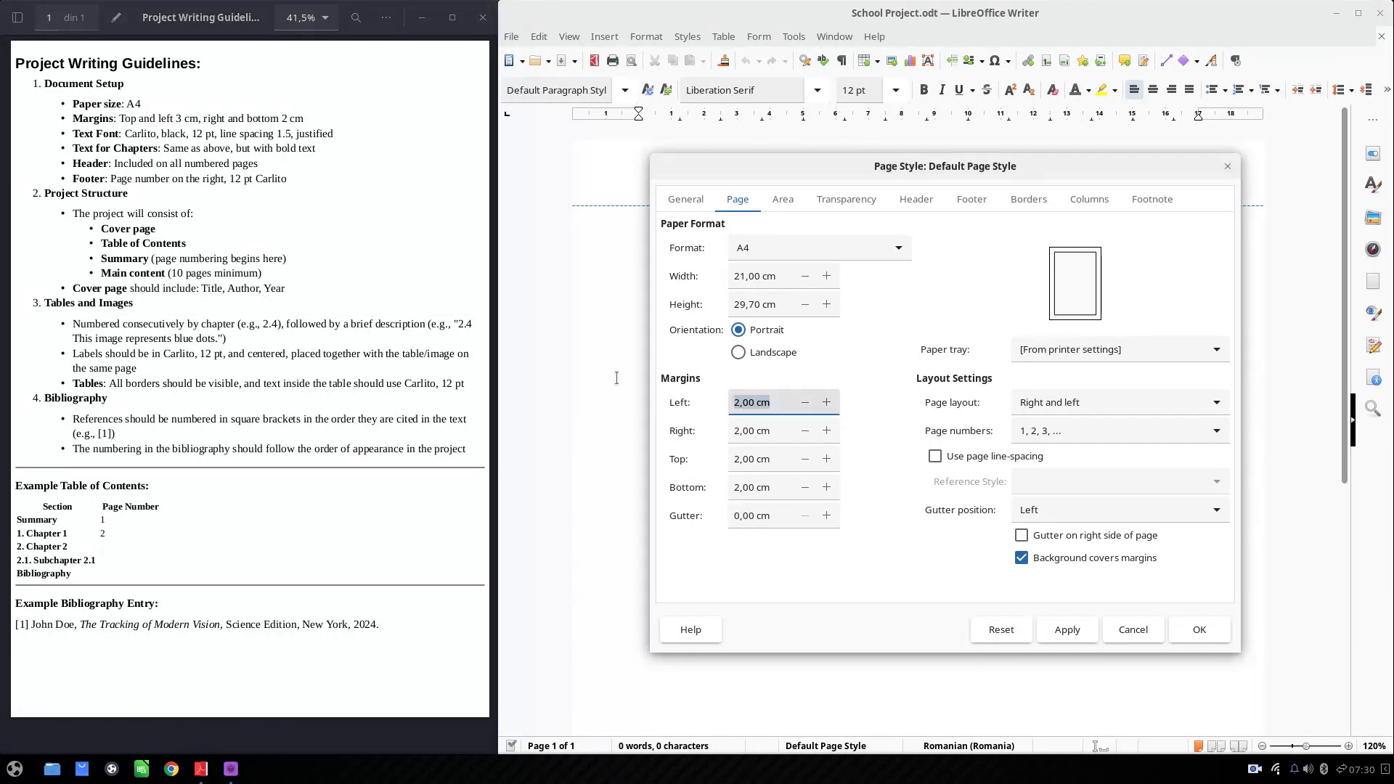
{"action": "type", "text": "3"}
{"action": "key", "text": "Tab"}
{"action": "type", "text": "3"}
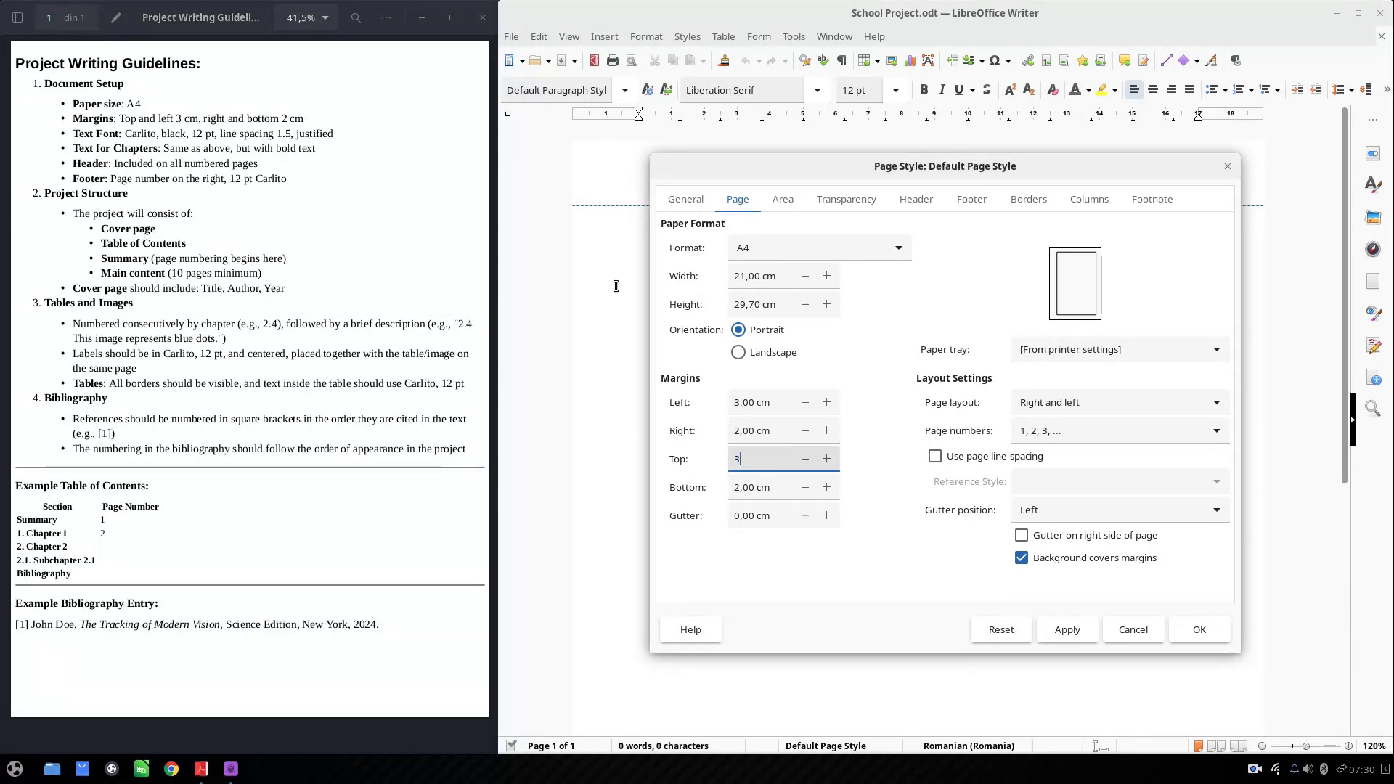
{"action": "key", "text": "Tab"}
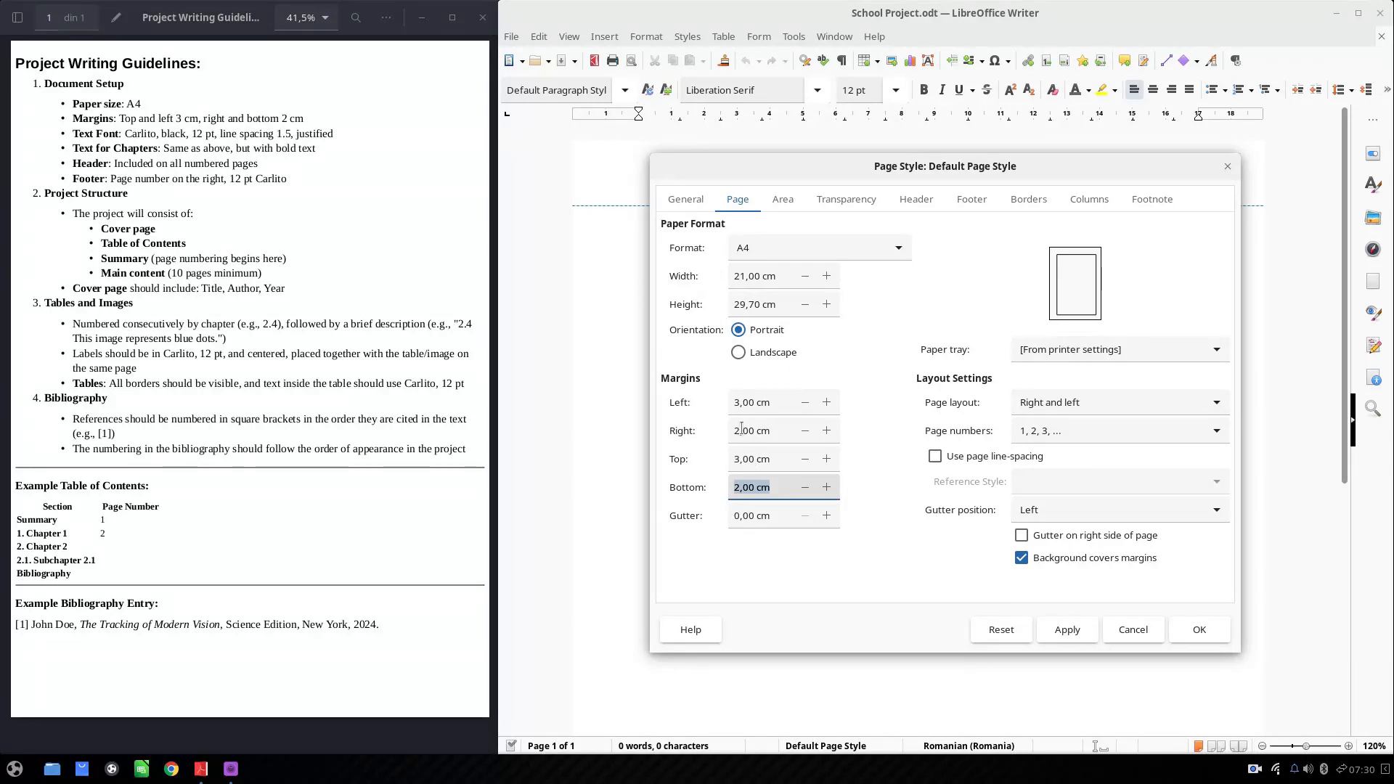
{"action": "left_click_drag", "start_coordinate": [213, 116], "coordinate": [339, 114]}
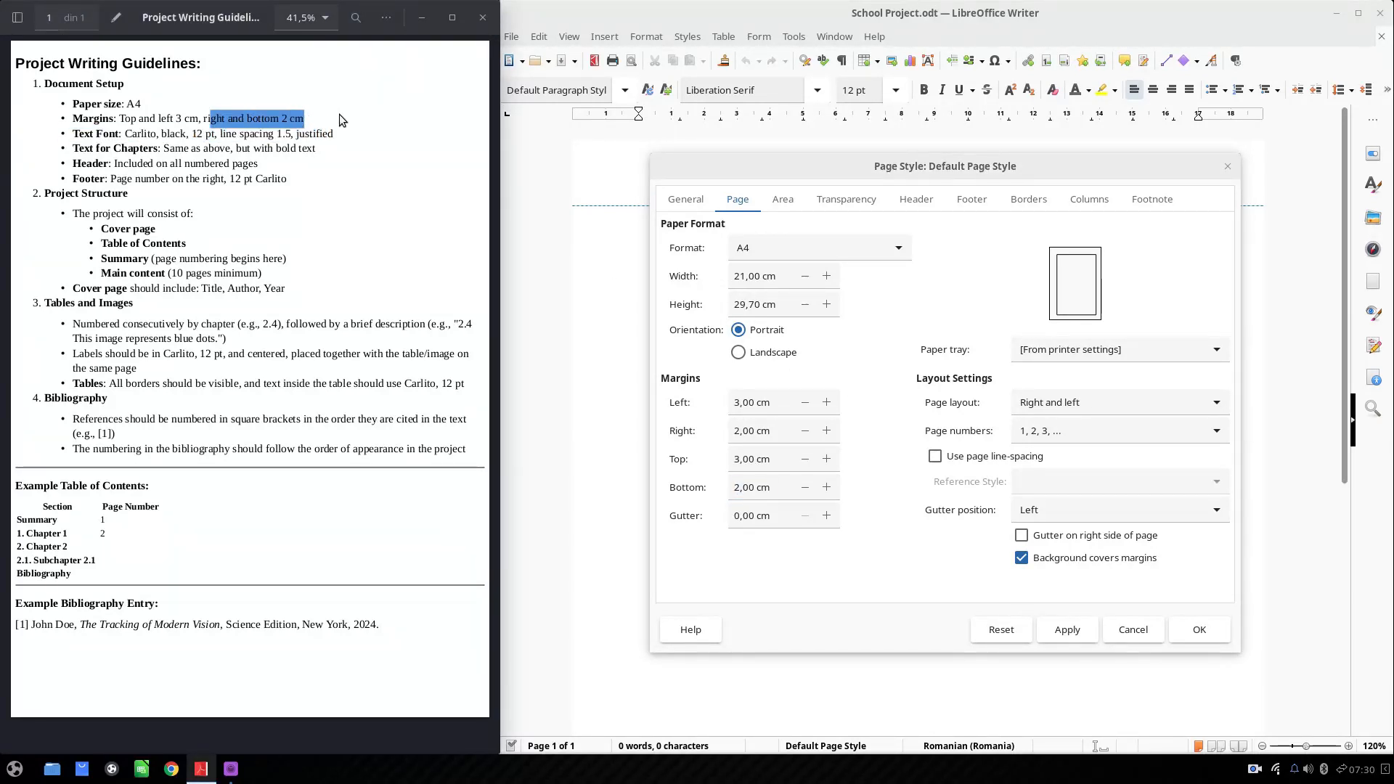
{"action": "left_click", "coordinate": [1050, 632]}
{"action": "left_click", "coordinate": [1197, 626]}
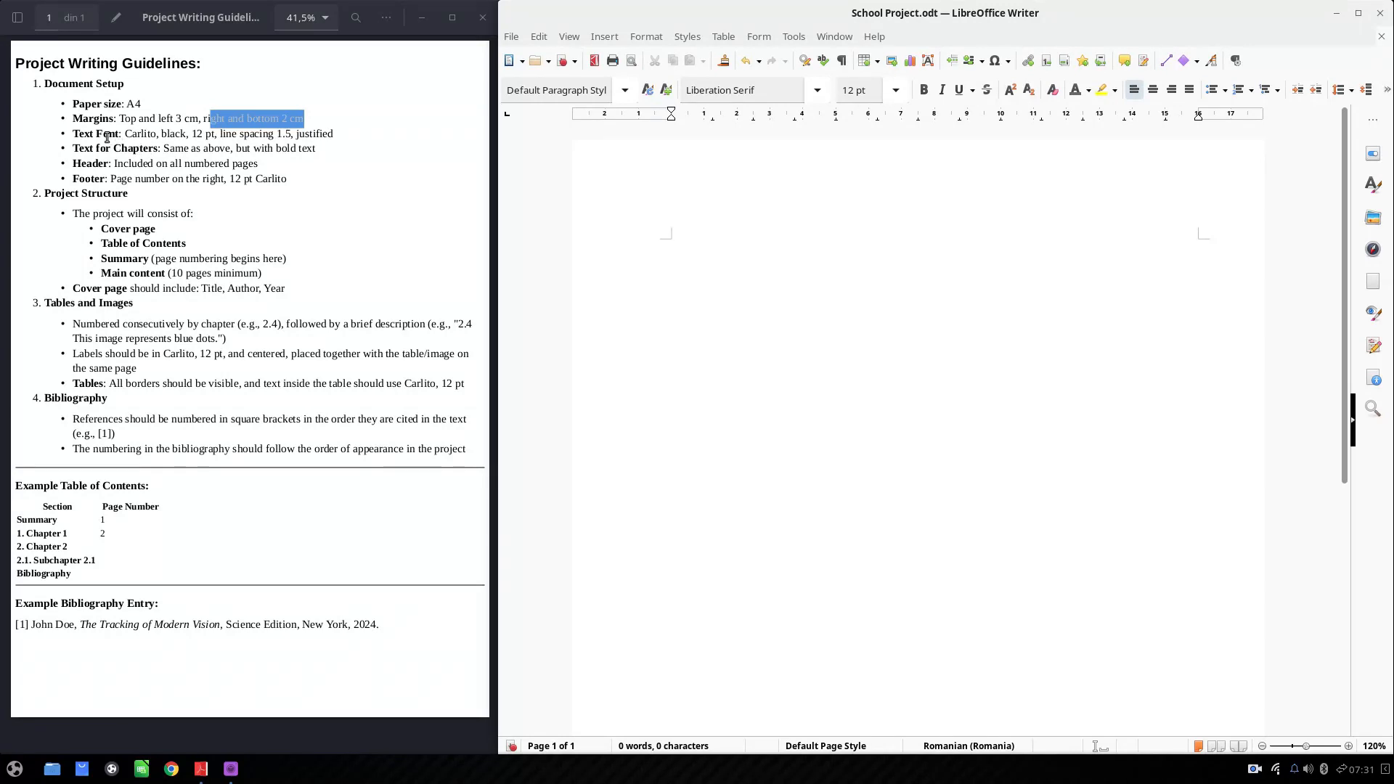
Review the guidelines' requirements for text font and chapter text, and the subchapter entry in the example table of contents
{"action": "left_click_drag", "start_coordinate": [93, 134], "coordinate": [286, 130]}
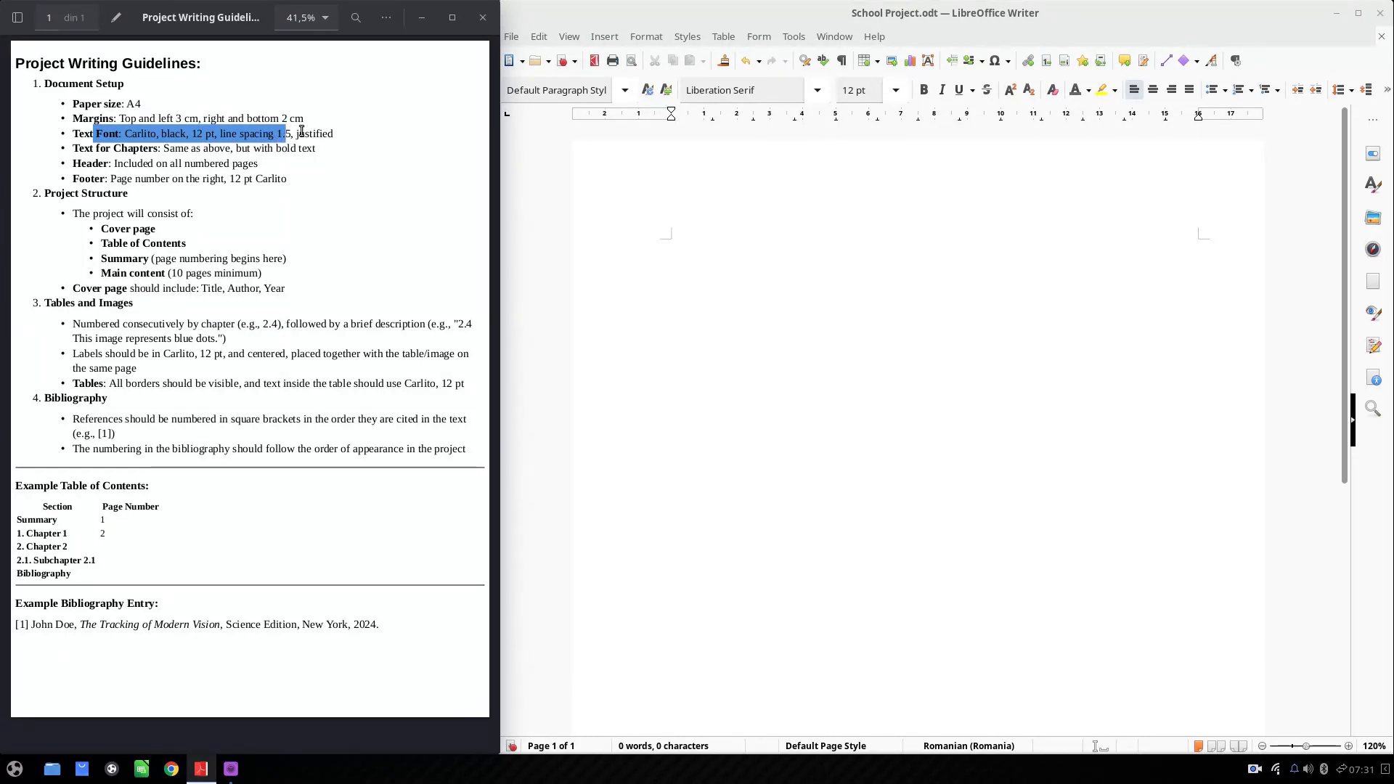
{"action": "left_click", "coordinate": [302, 131]}
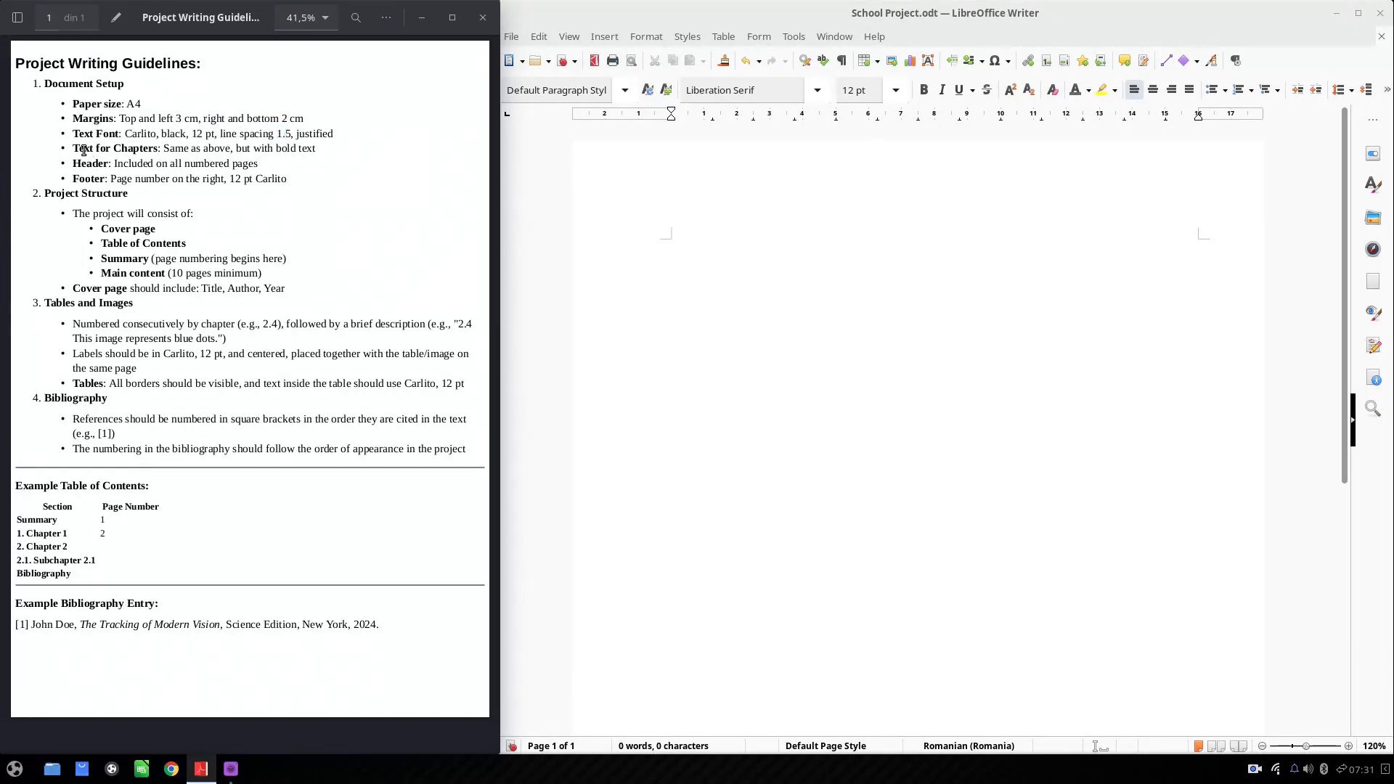
{"action": "left_click_drag", "start_coordinate": [127, 148], "coordinate": [327, 164]}
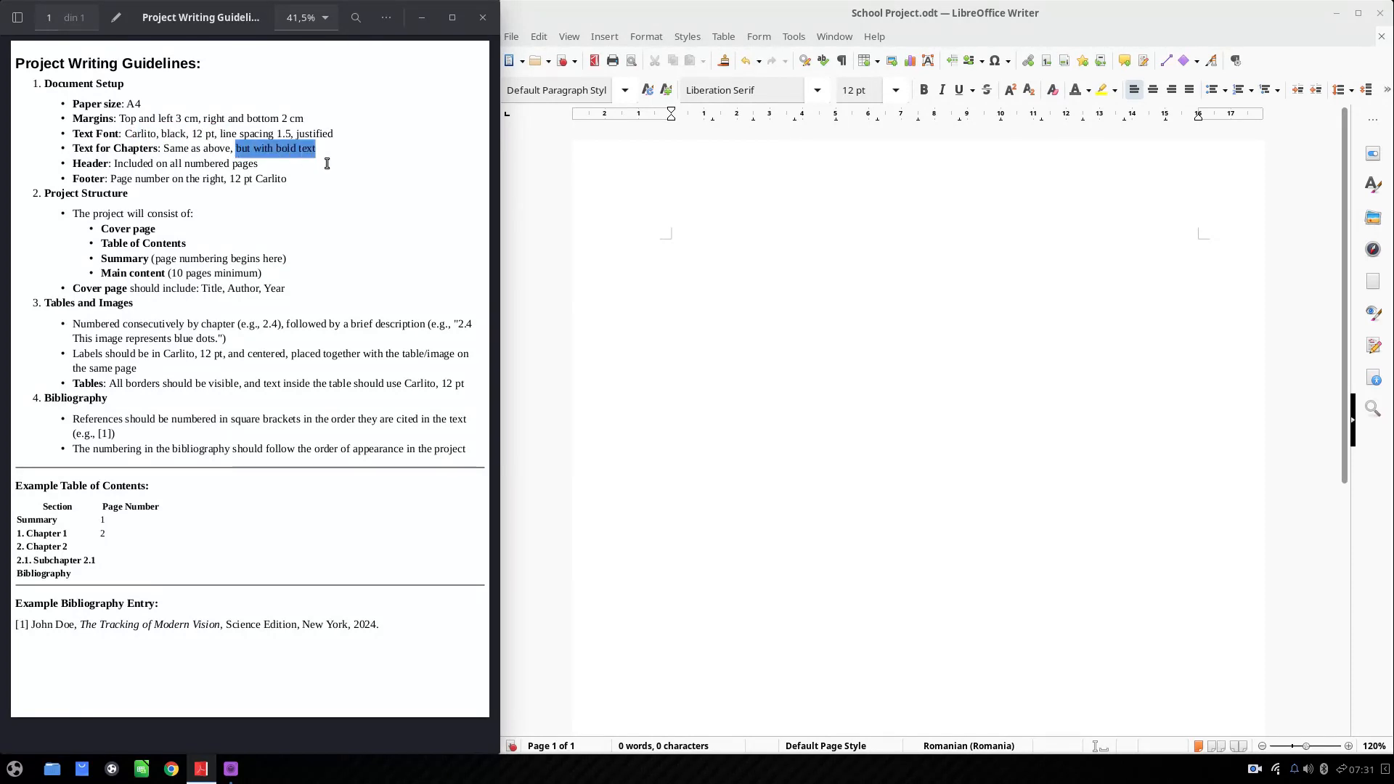
{"action": "left_click", "coordinate": [323, 154]}
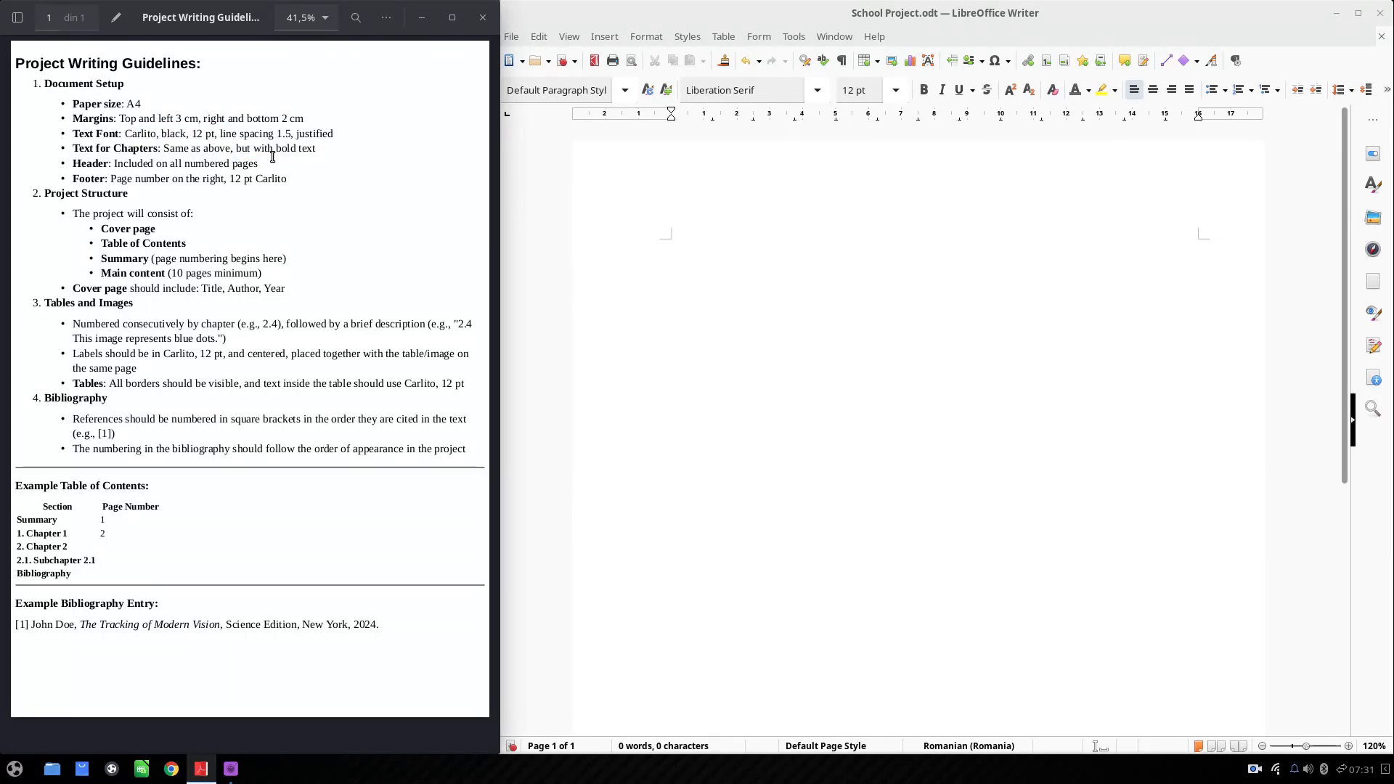
{"action": "left_click", "coordinate": [864, 379]}
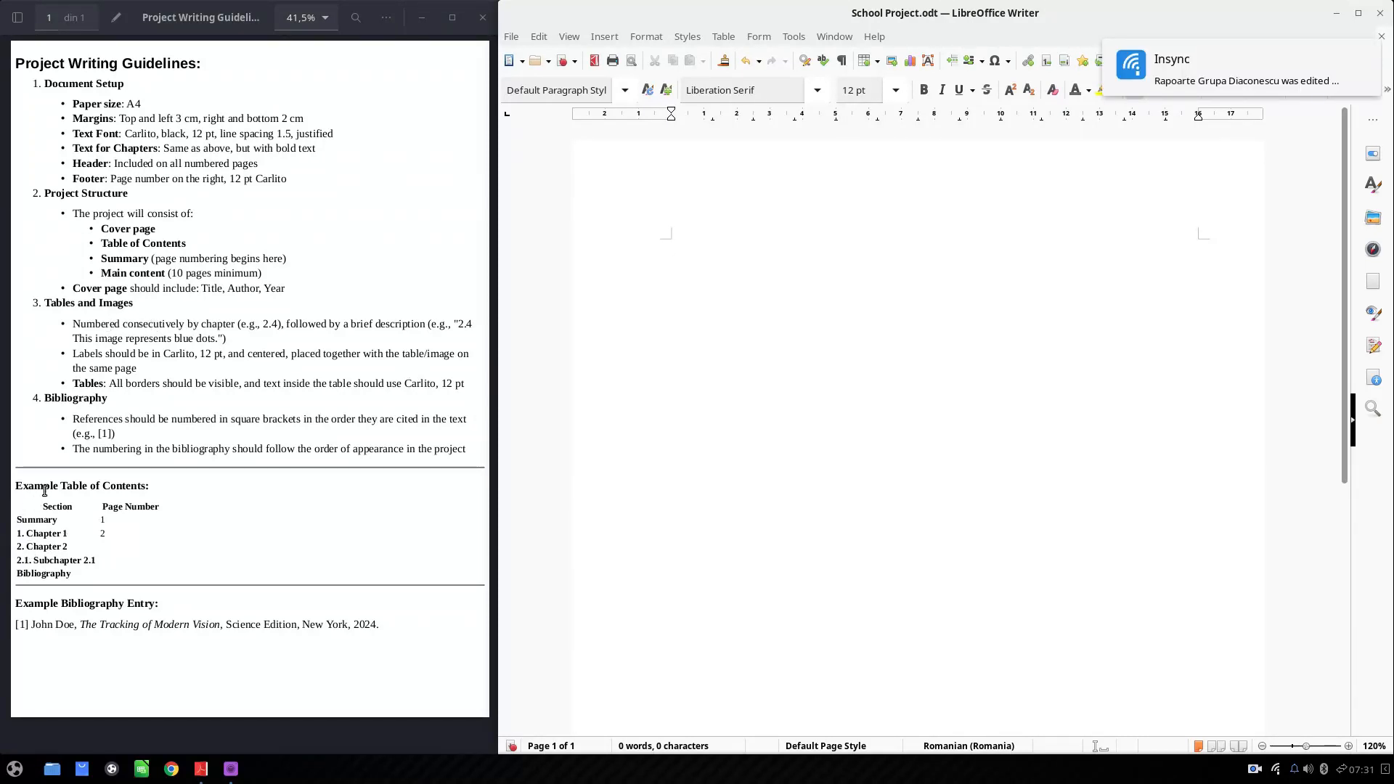
{"action": "left_click_drag", "start_coordinate": [16, 560], "coordinate": [77, 561]}
{"action": "left_click", "coordinate": [25, 560]}
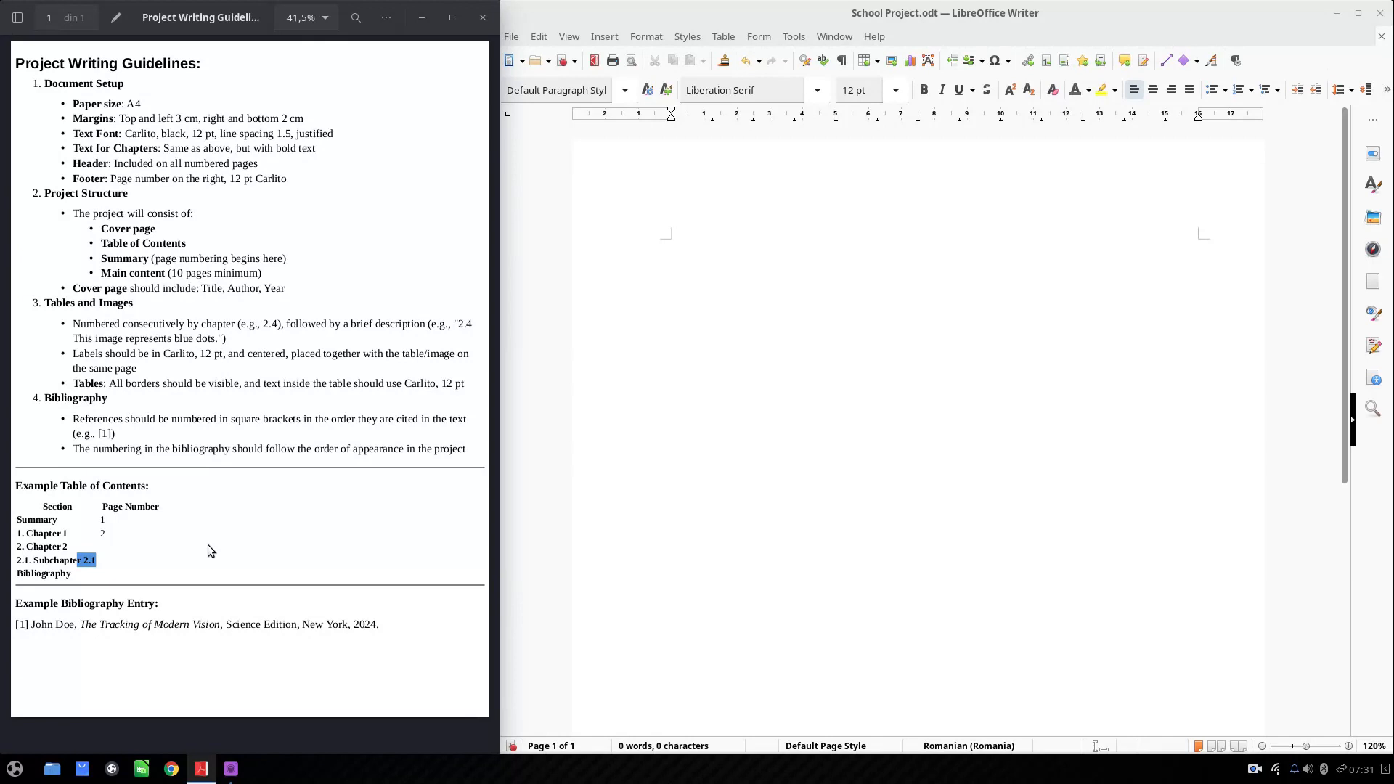
{"action": "left_click", "coordinate": [685, 383]}
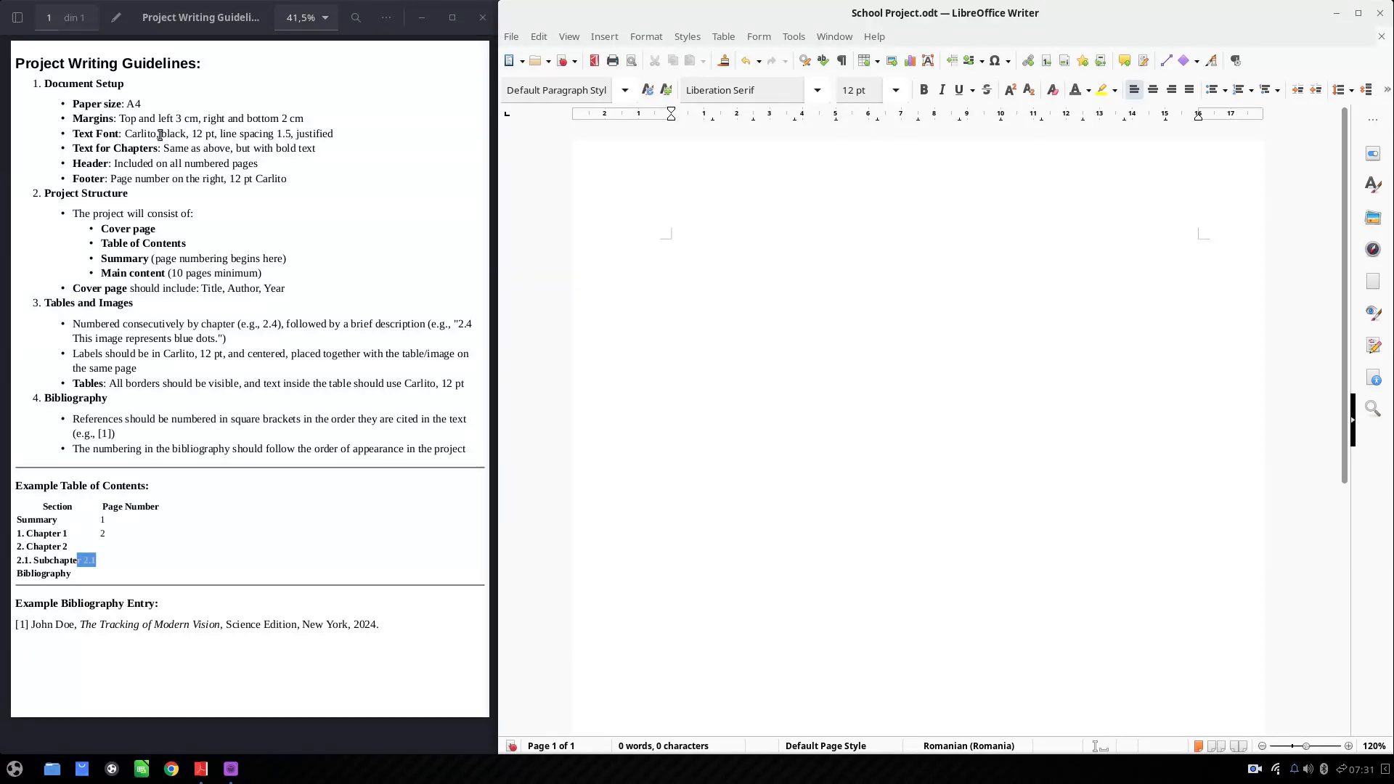
{"action": "left_click_drag", "start_coordinate": [132, 133], "coordinate": [330, 131]}
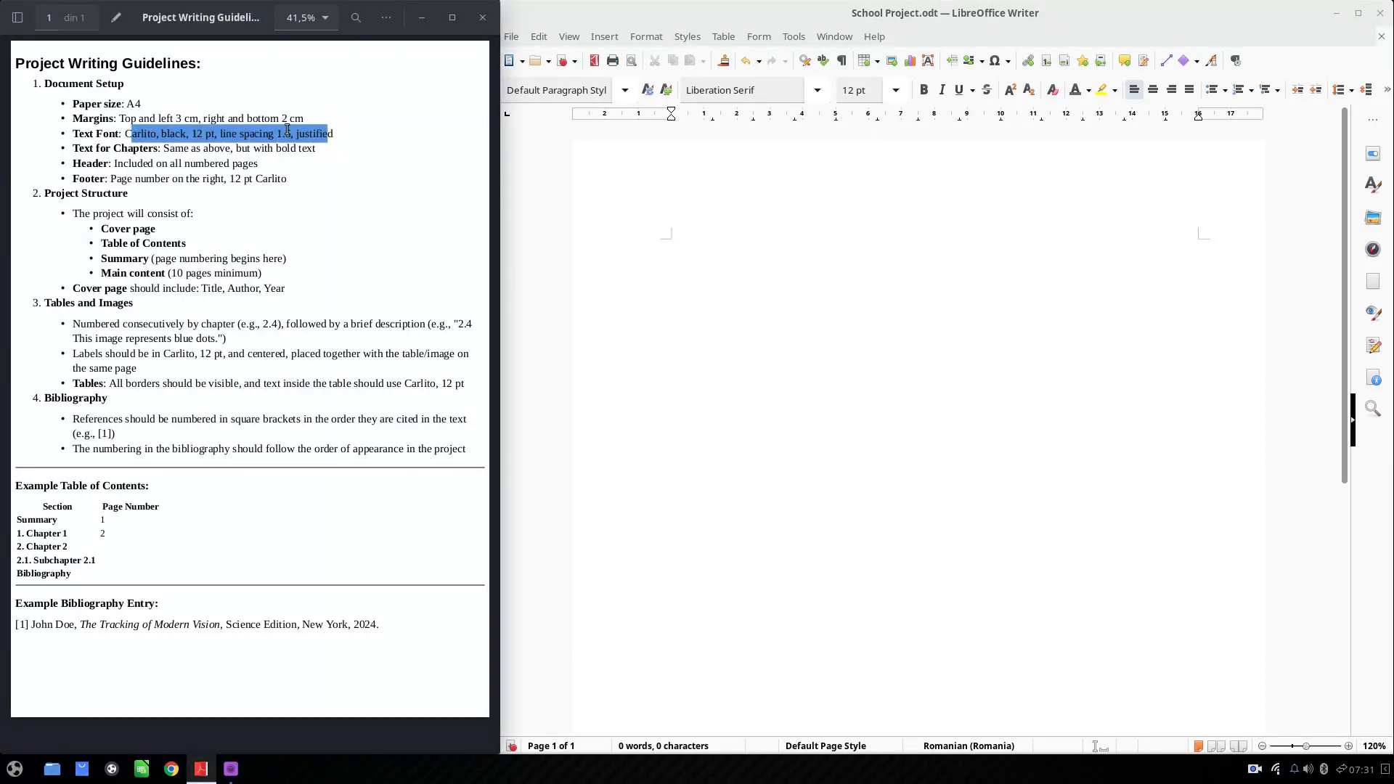
{"action": "left_click_drag", "start_coordinate": [132, 145], "coordinate": [297, 148]}
{"action": "left_click", "coordinate": [909, 326]}
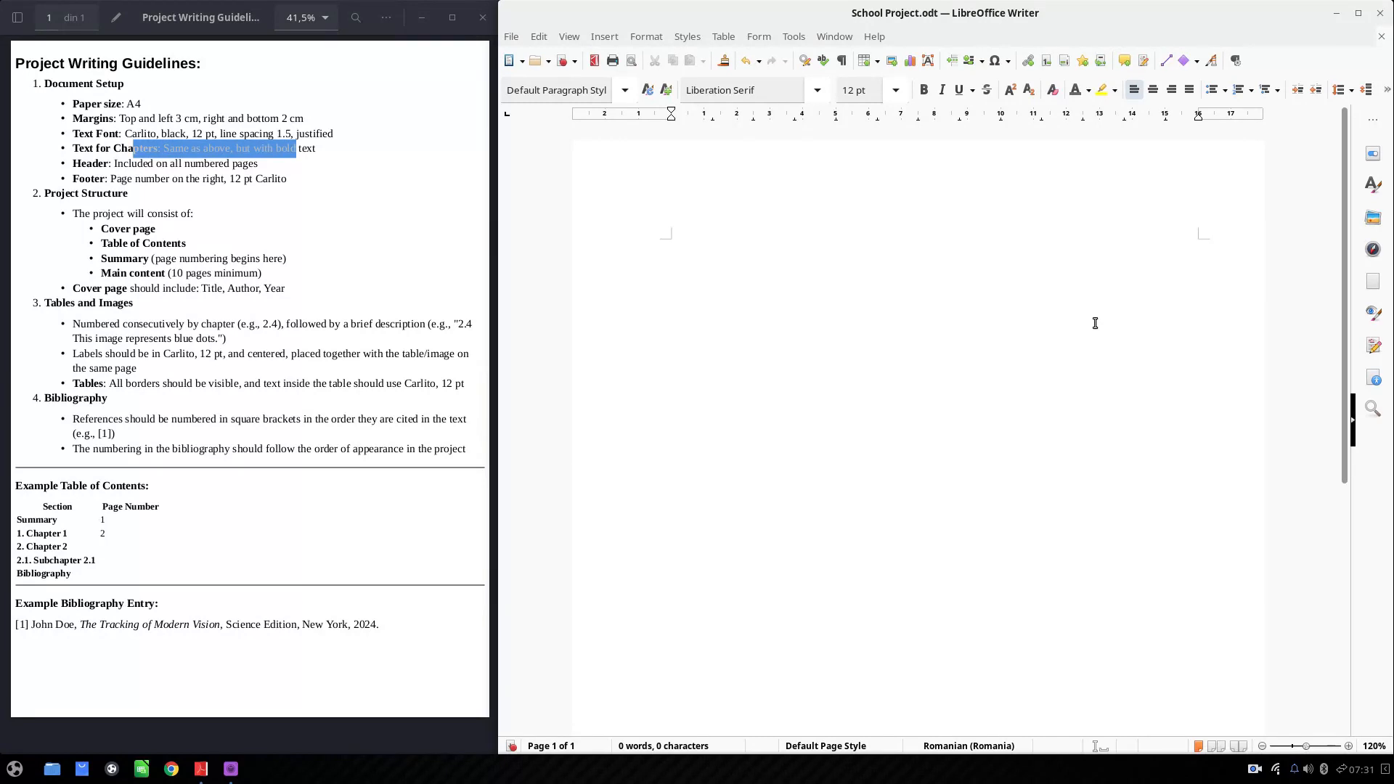
Display the list of paragraph styles with the filter set to All Styles
{"action": "left_click", "coordinate": [1373, 184]}
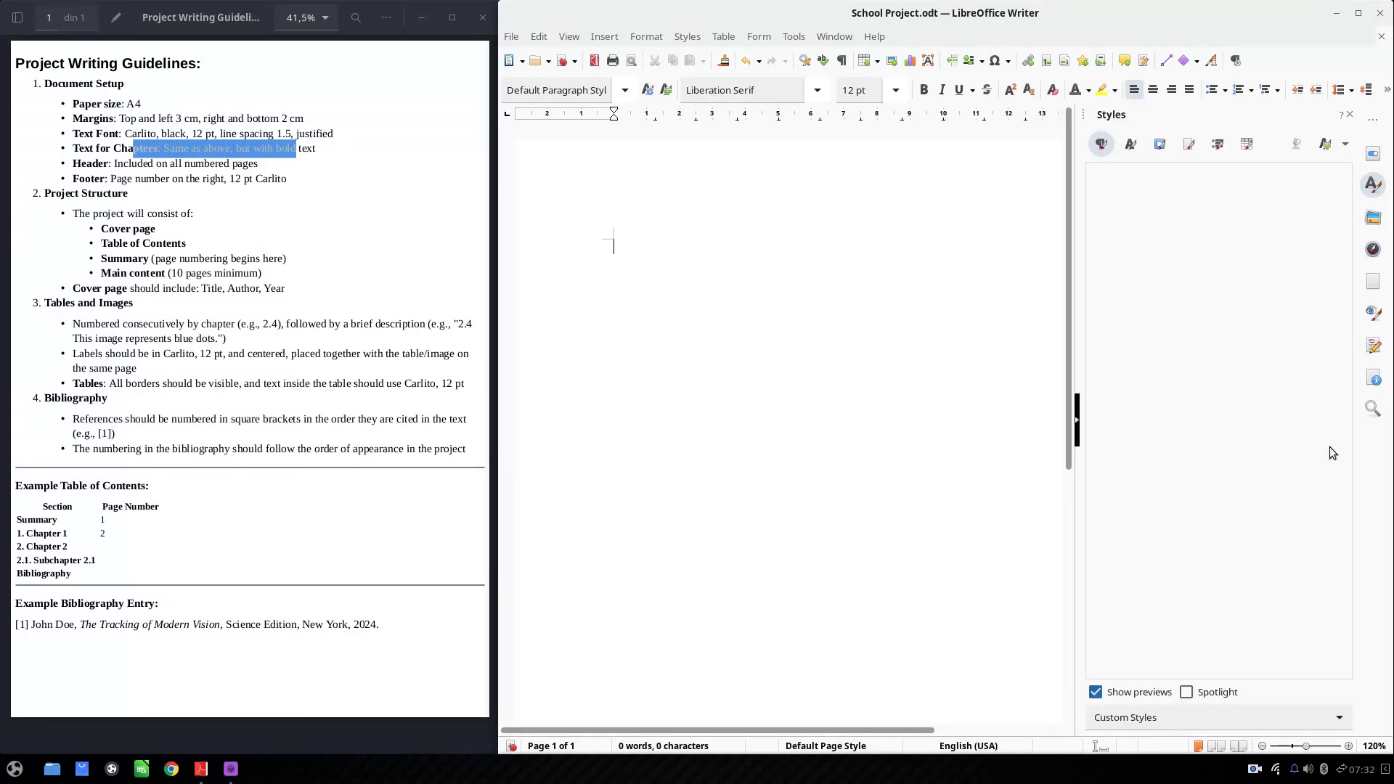
{"action": "left_click", "coordinate": [1244, 715]}
{"action": "left_click", "coordinate": [1132, 499]}
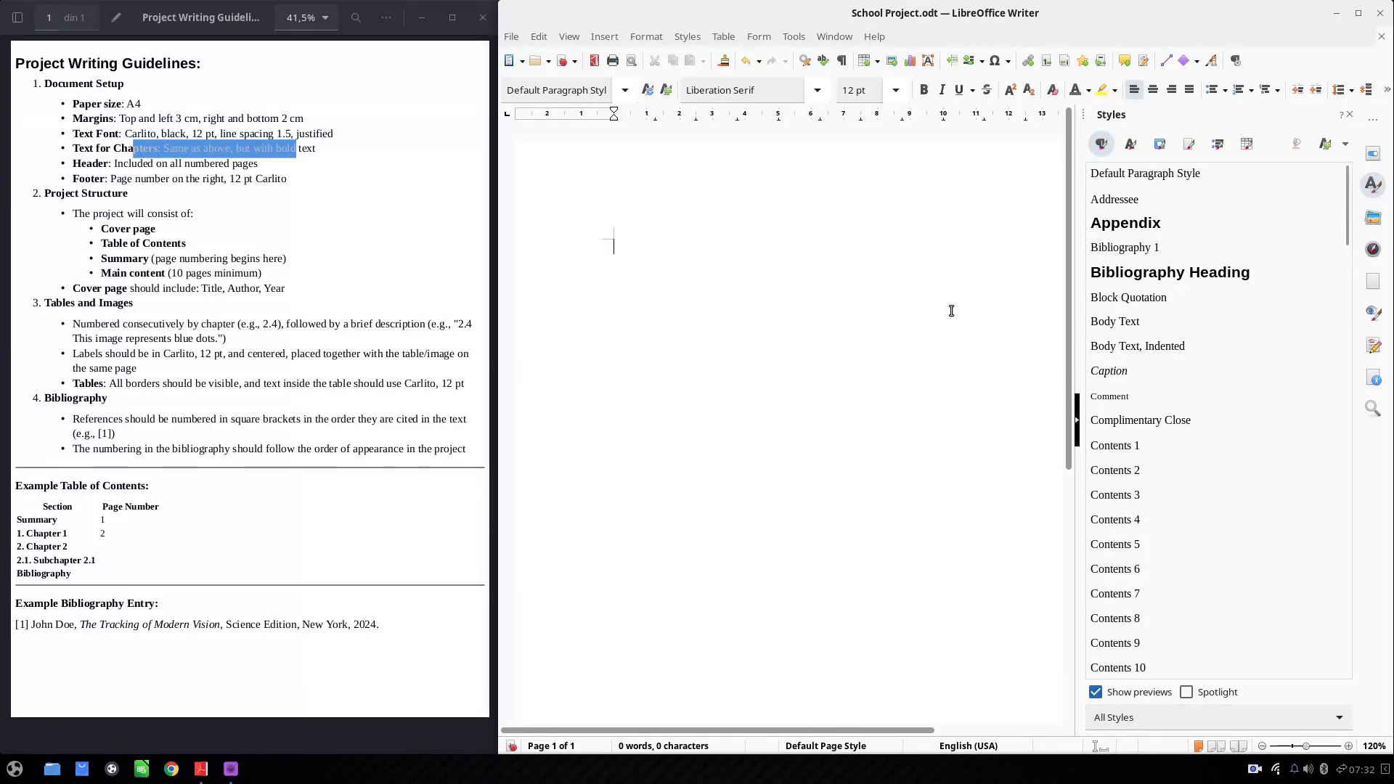
Check the text font requirement in the guidelines and start a new paragraph style named my_text based on Default Paragraph Style
{"action": "right_click", "coordinate": [1174, 177]}
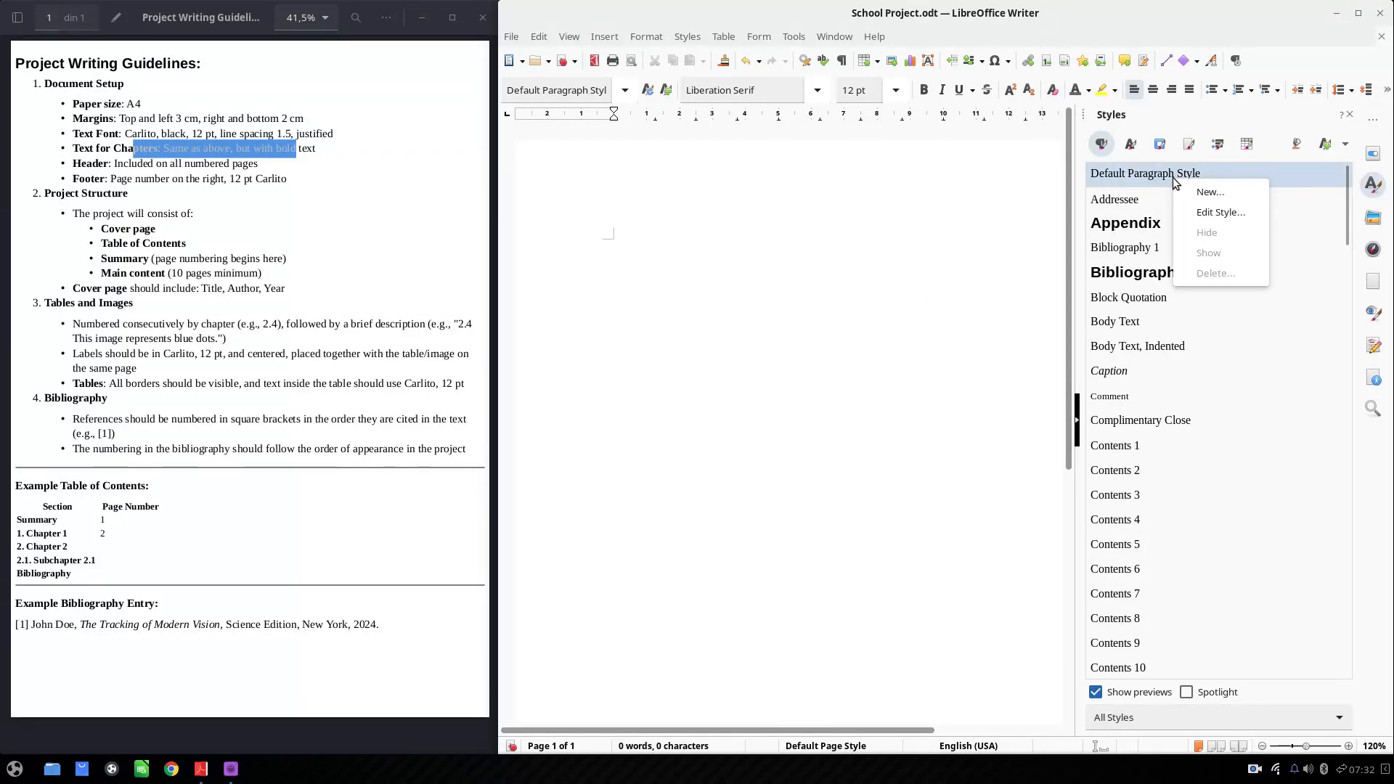
{"action": "left_click", "coordinate": [995, 200]}
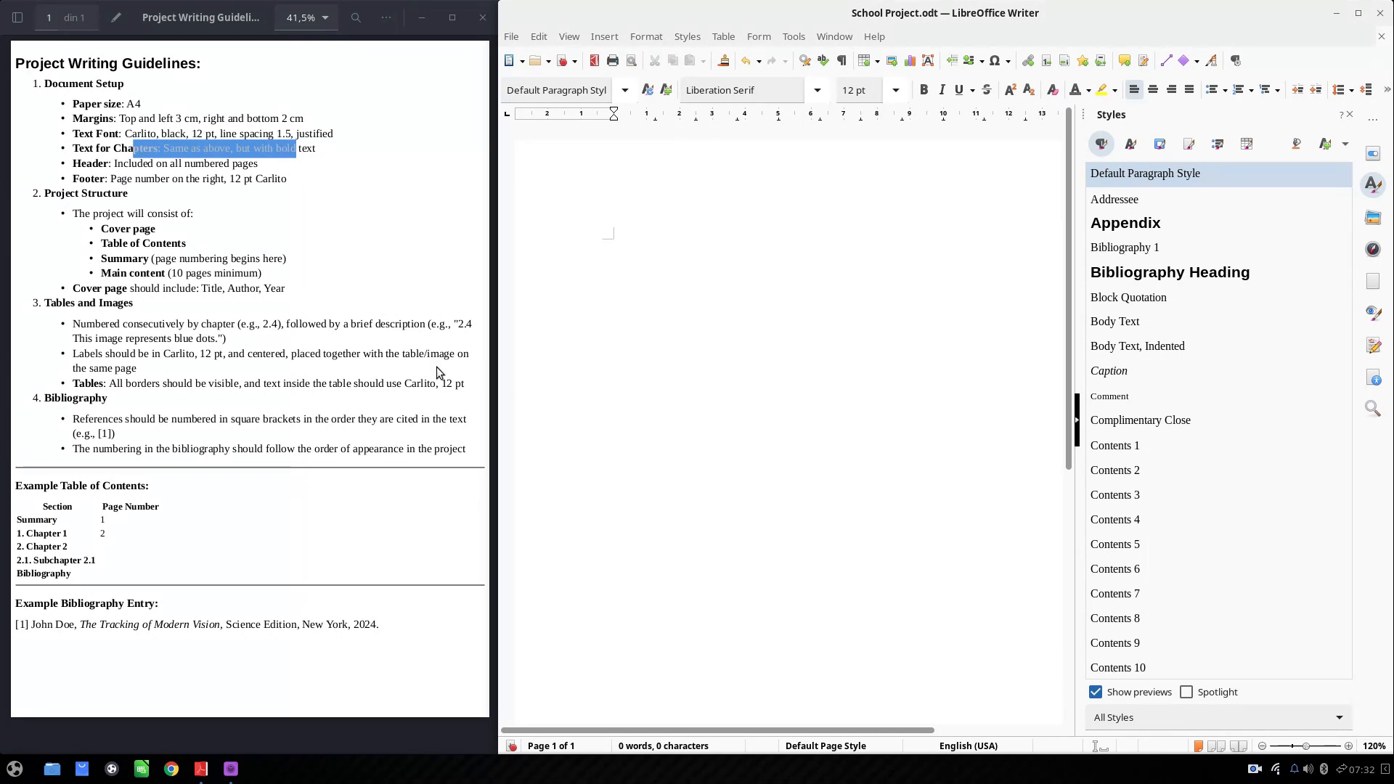
{"action": "left_click", "coordinate": [178, 142]}
{"action": "left_click_drag", "start_coordinate": [88, 136], "coordinate": [334, 136]}
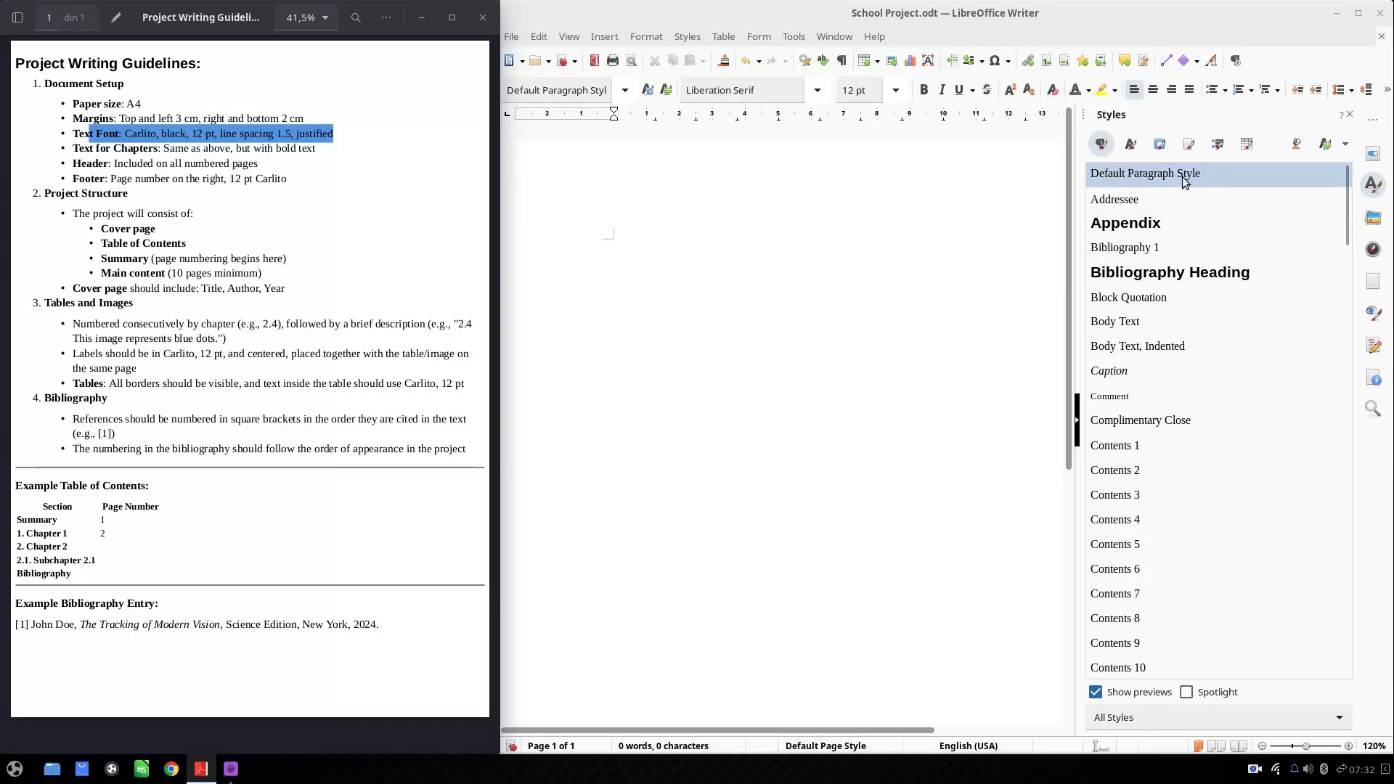
{"action": "right_click", "coordinate": [1183, 177]}
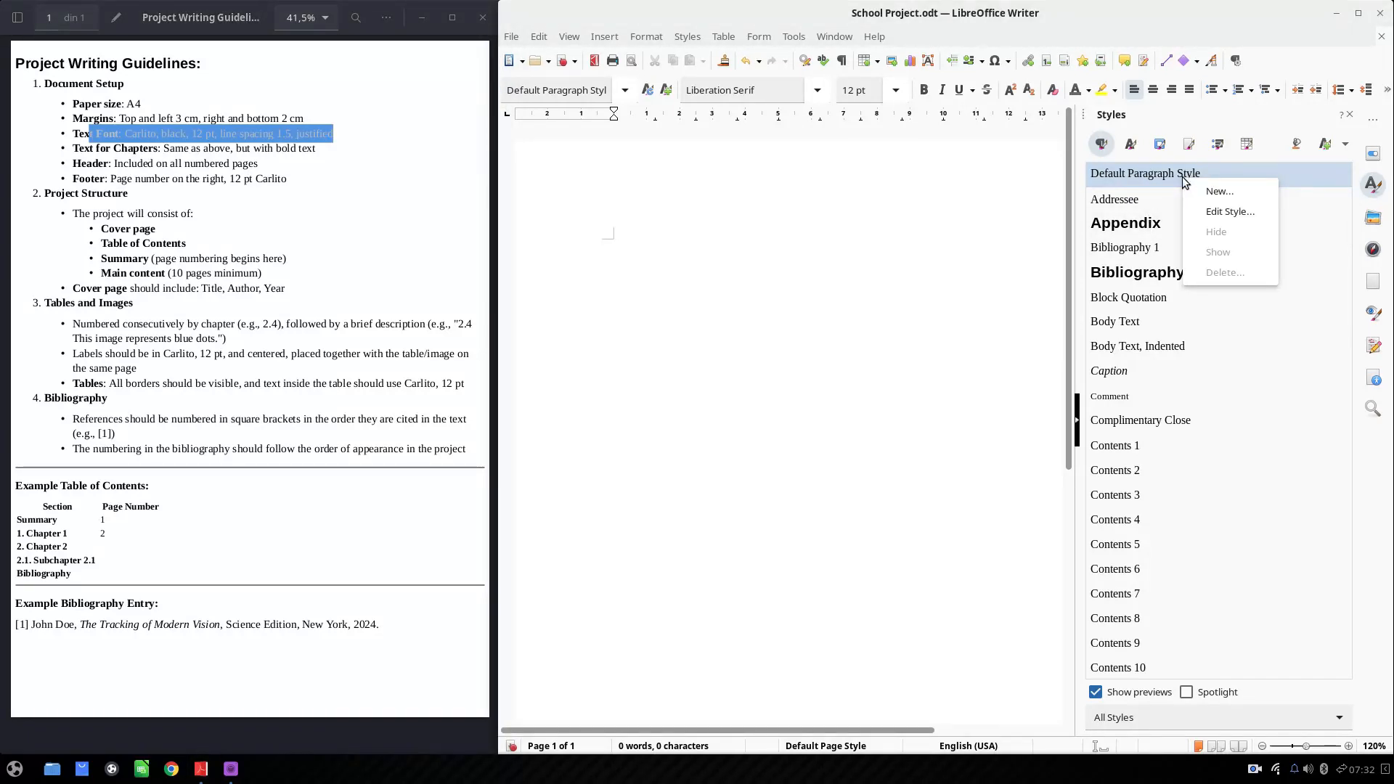
{"action": "right_click", "coordinate": [1163, 177]}
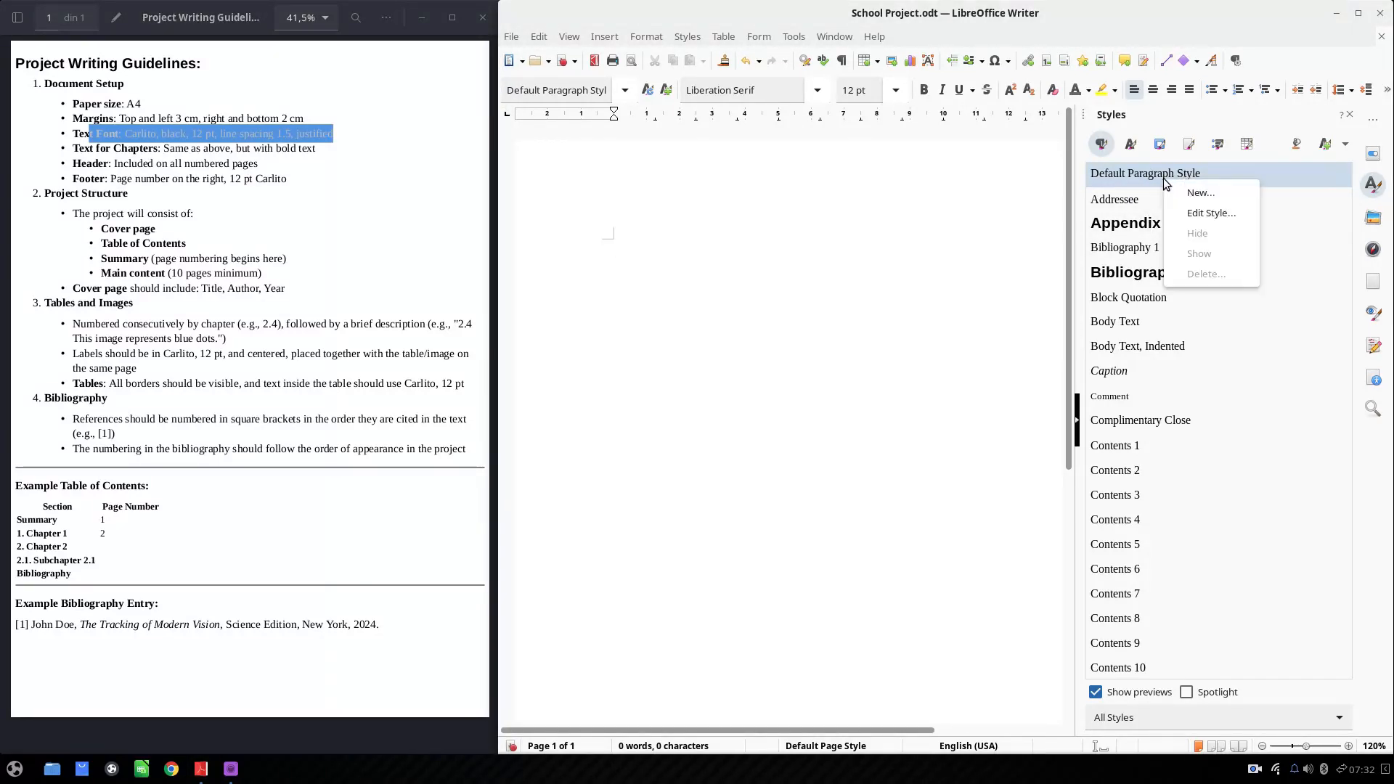
{"action": "left_click", "coordinate": [1181, 192]}
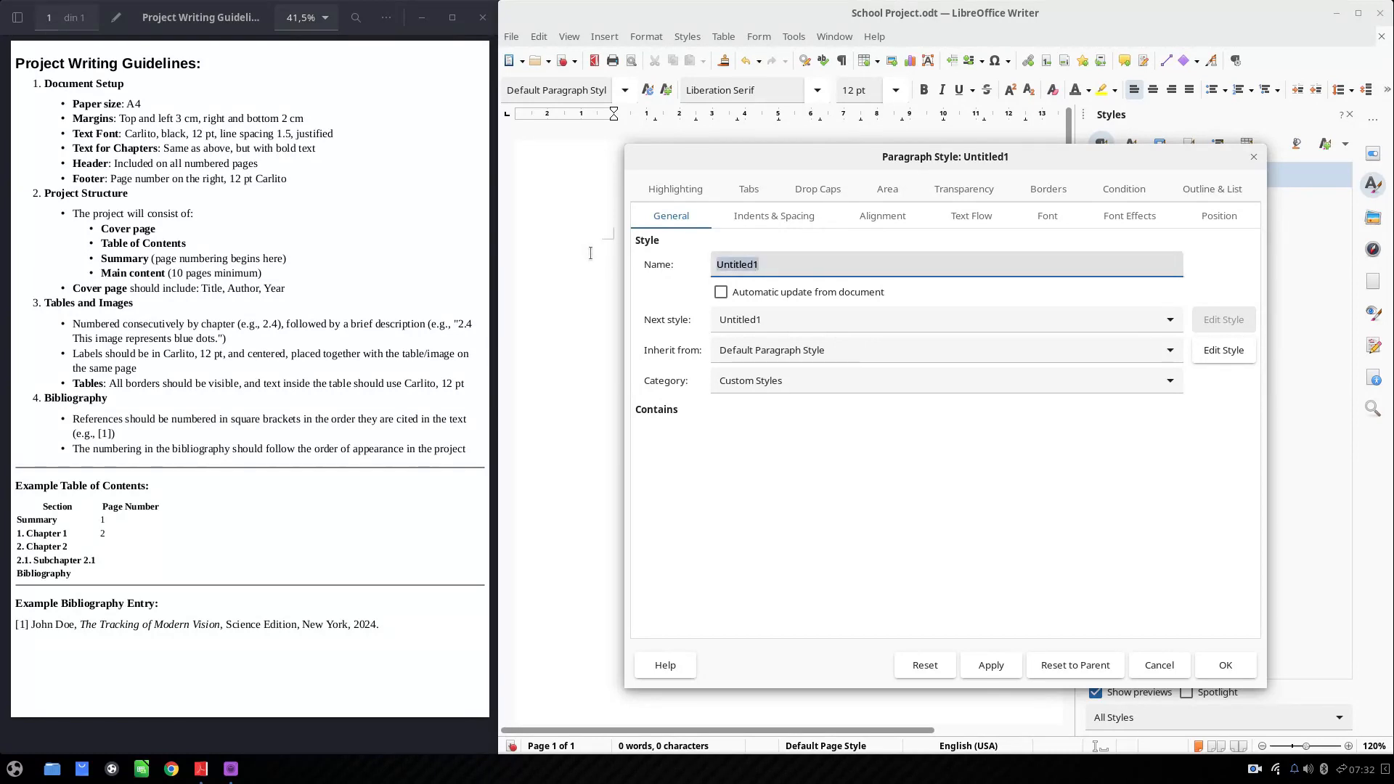
{"action": "type", "text": "my_text"}
{"action": "key", "text": "Tab"}
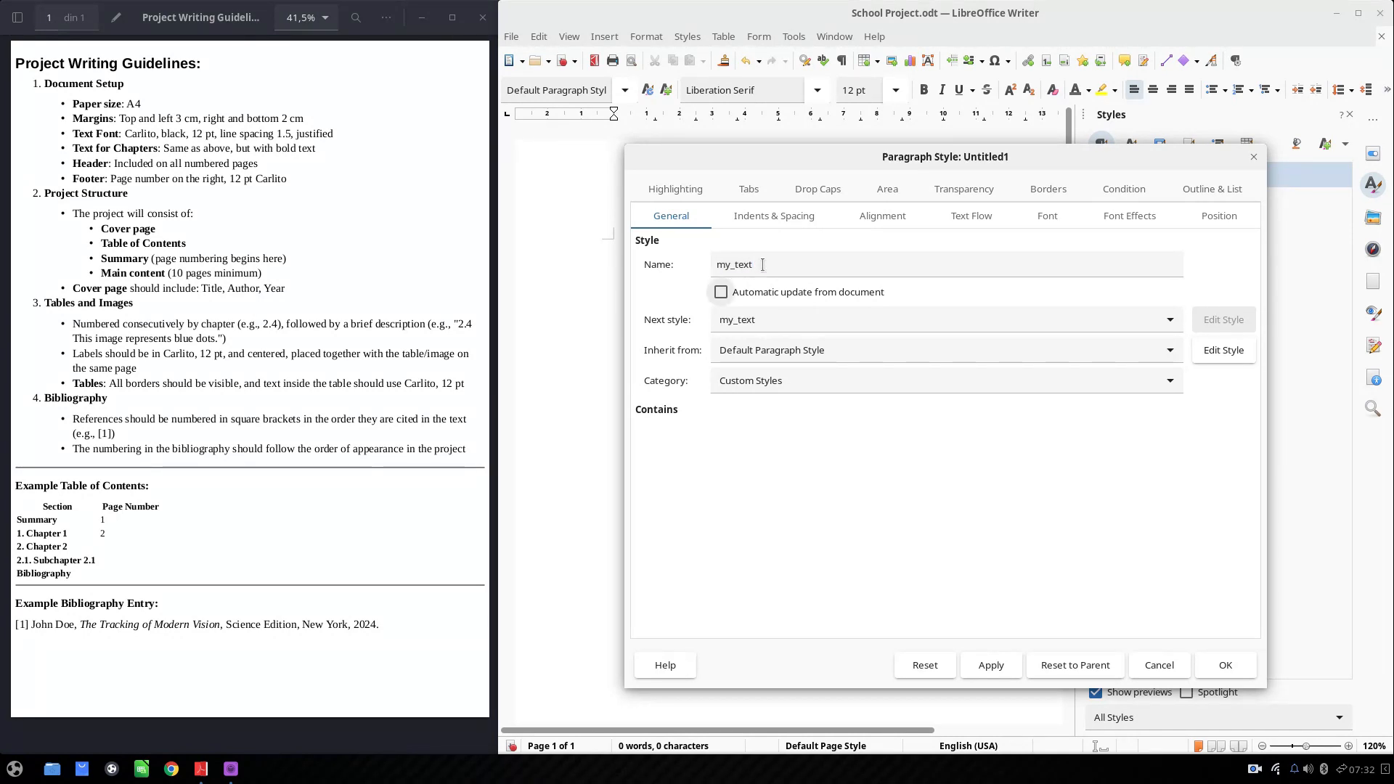
Check the text font requirement in the guidelines and set the my_text style's font family to Carlito
{"action": "left_click", "coordinate": [760, 217]}
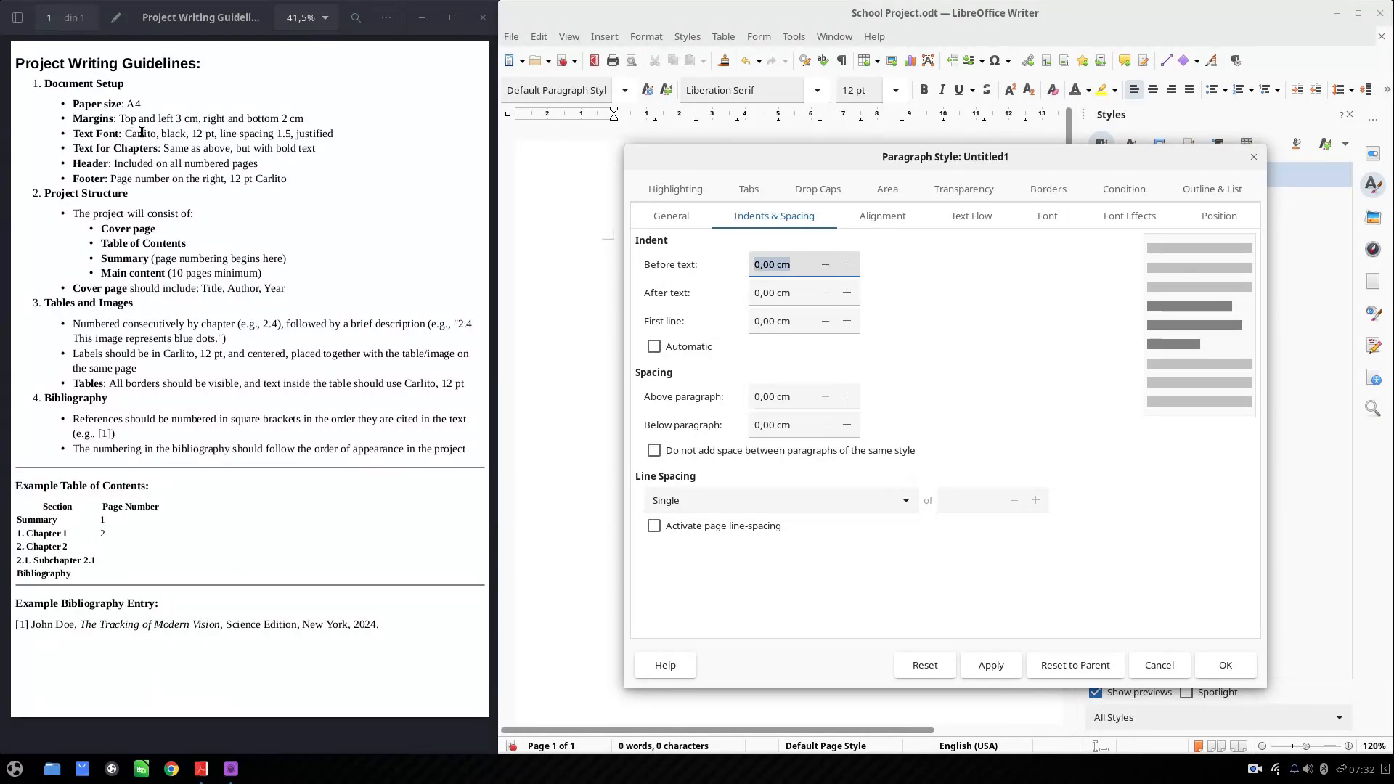
{"action": "left_click_drag", "start_coordinate": [141, 133], "coordinate": [148, 133]}
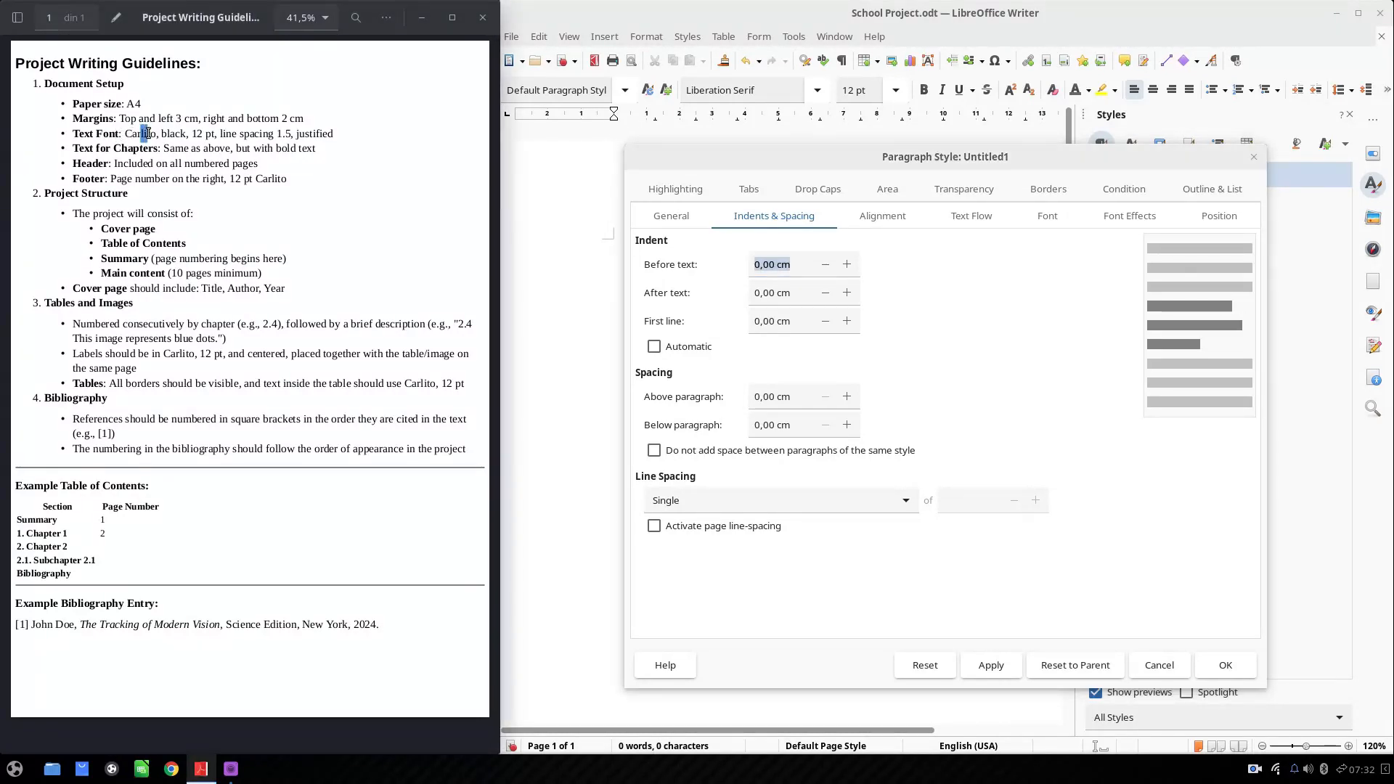
{"action": "left_click", "coordinate": [1049, 224]}
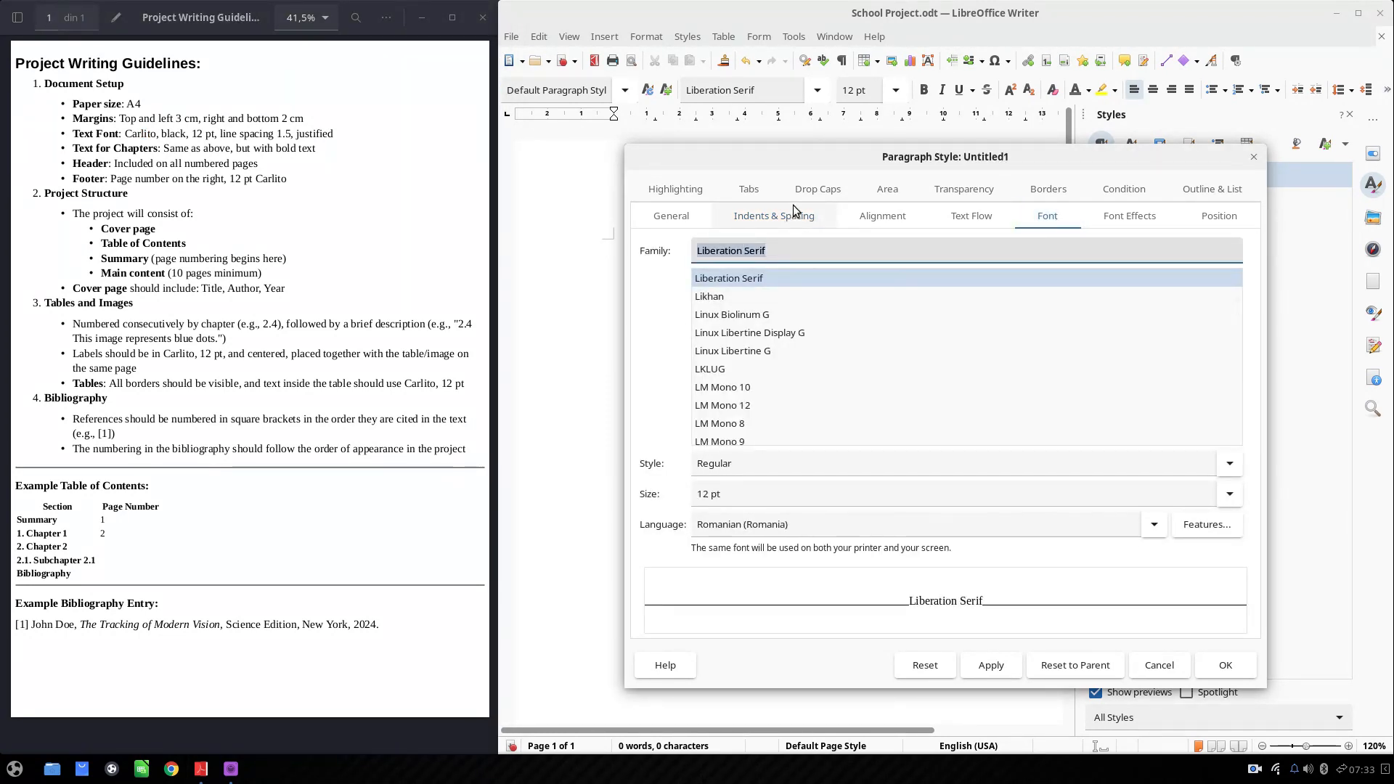
{"action": "type", "text": "Carlito"}
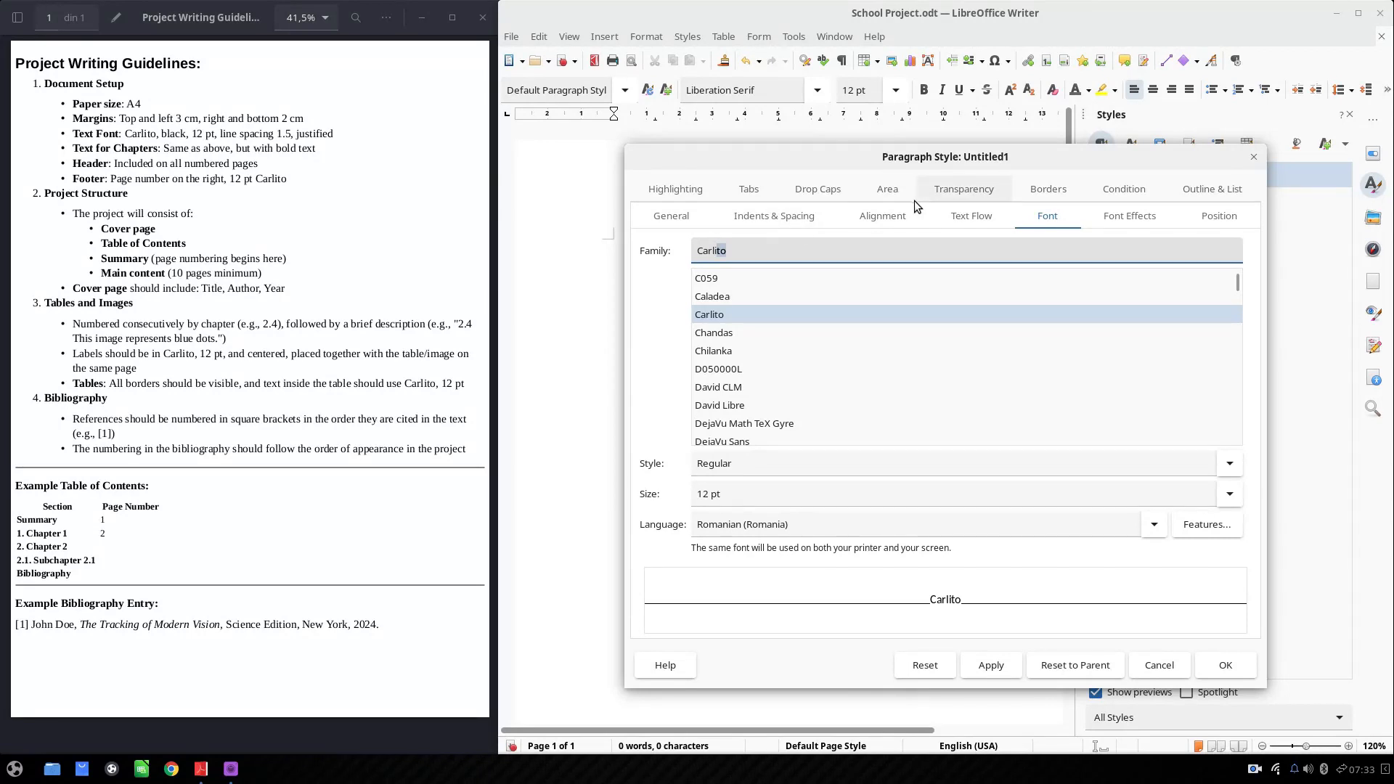
{"action": "left_click", "coordinate": [742, 313]}
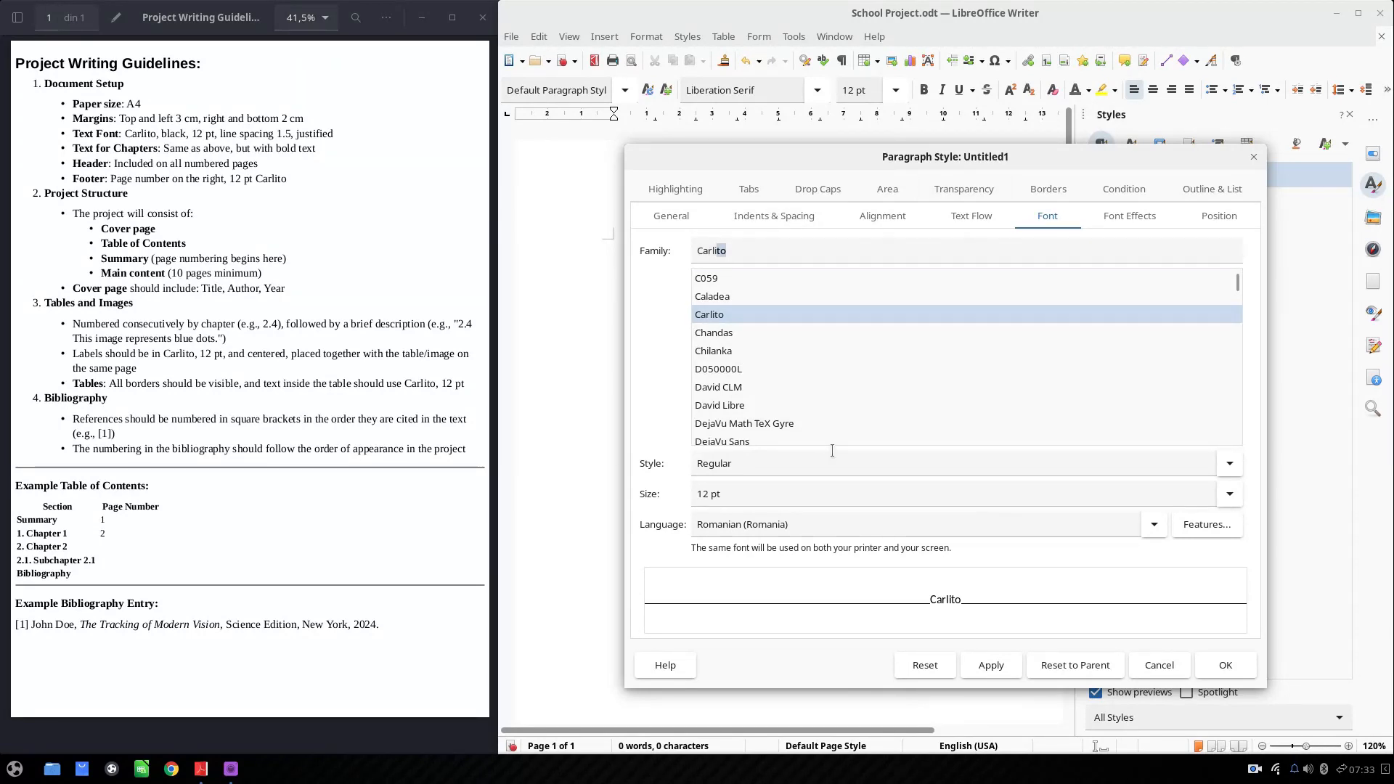
Set the my_text style's font language to English (USA)
{"action": "left_click", "coordinate": [1156, 531]}
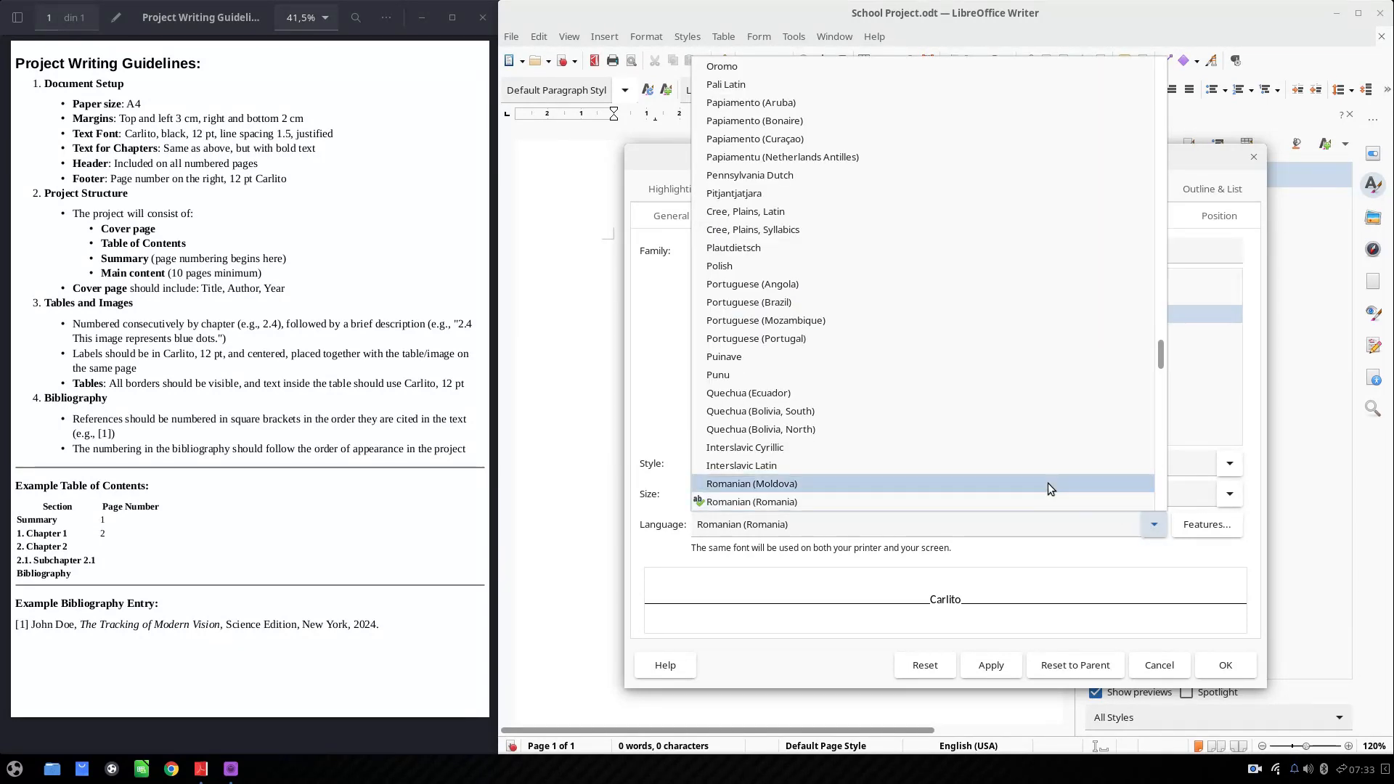
{"action": "scroll", "coordinate": [949, 420], "scroll_direction": "up", "scroll_amount": 10}
{"action": "key", "text": "Down"}
{"action": "key", "text": "Down"}
{"action": "key", "text": "Down"}
{"action": "key", "text": "Down"}
{"action": "key", "text": "Down"}
{"action": "key", "text": "Down"}
{"action": "key", "text": "Down"}
{"action": "key", "text": "Down"}
{"action": "key", "text": "Down"}
{"action": "key", "text": "Down"}
{"action": "key", "text": "Down"}
{"action": "key", "text": "Down"}
{"action": "key", "text": "Down"}
{"action": "key", "text": "Down"}
{"action": "key", "text": "Down"}
{"action": "key", "text": "Down"}
{"action": "key", "text": "Down"}
{"action": "key", "text": "Down"}
{"action": "key", "text": "Down"}
{"action": "key", "text": "Down"}
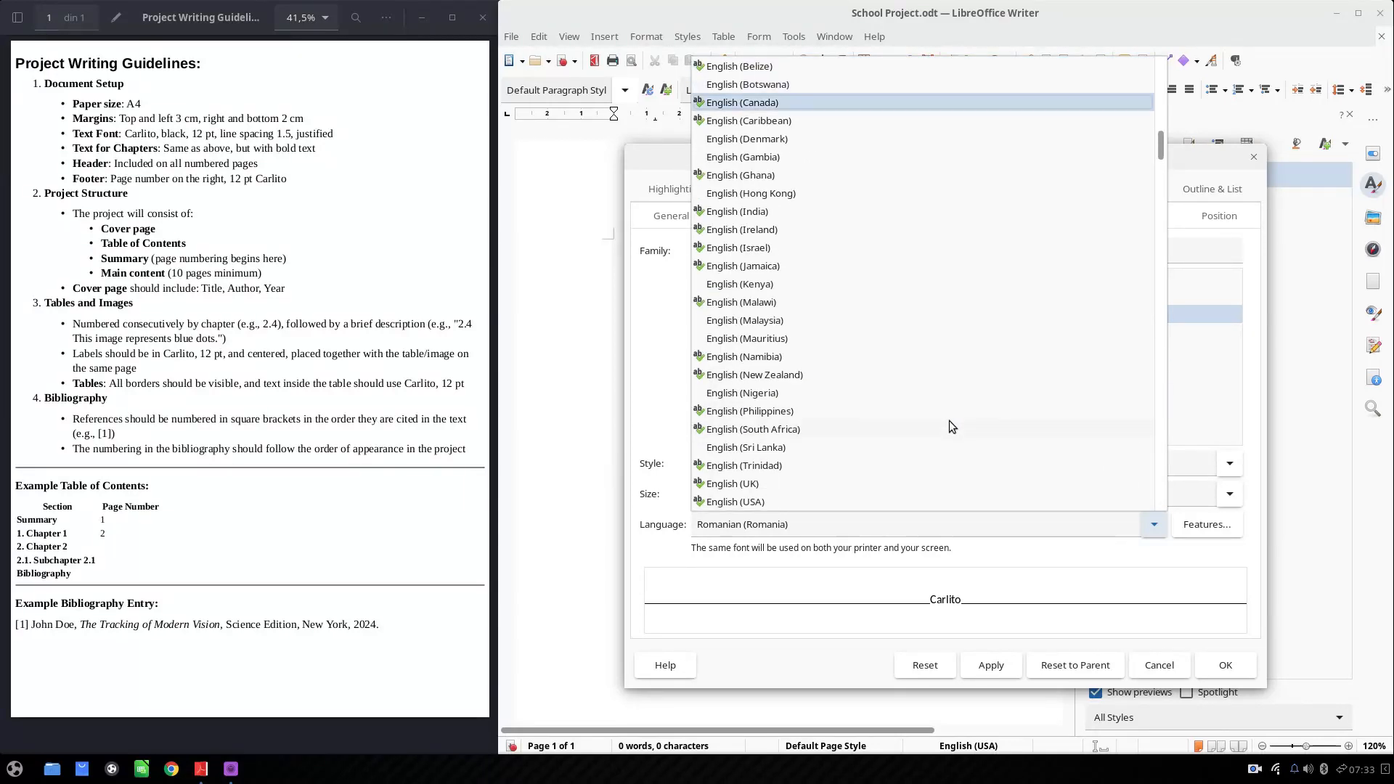
{"action": "key", "text": "Down"}
{"action": "key", "text": "Down"}
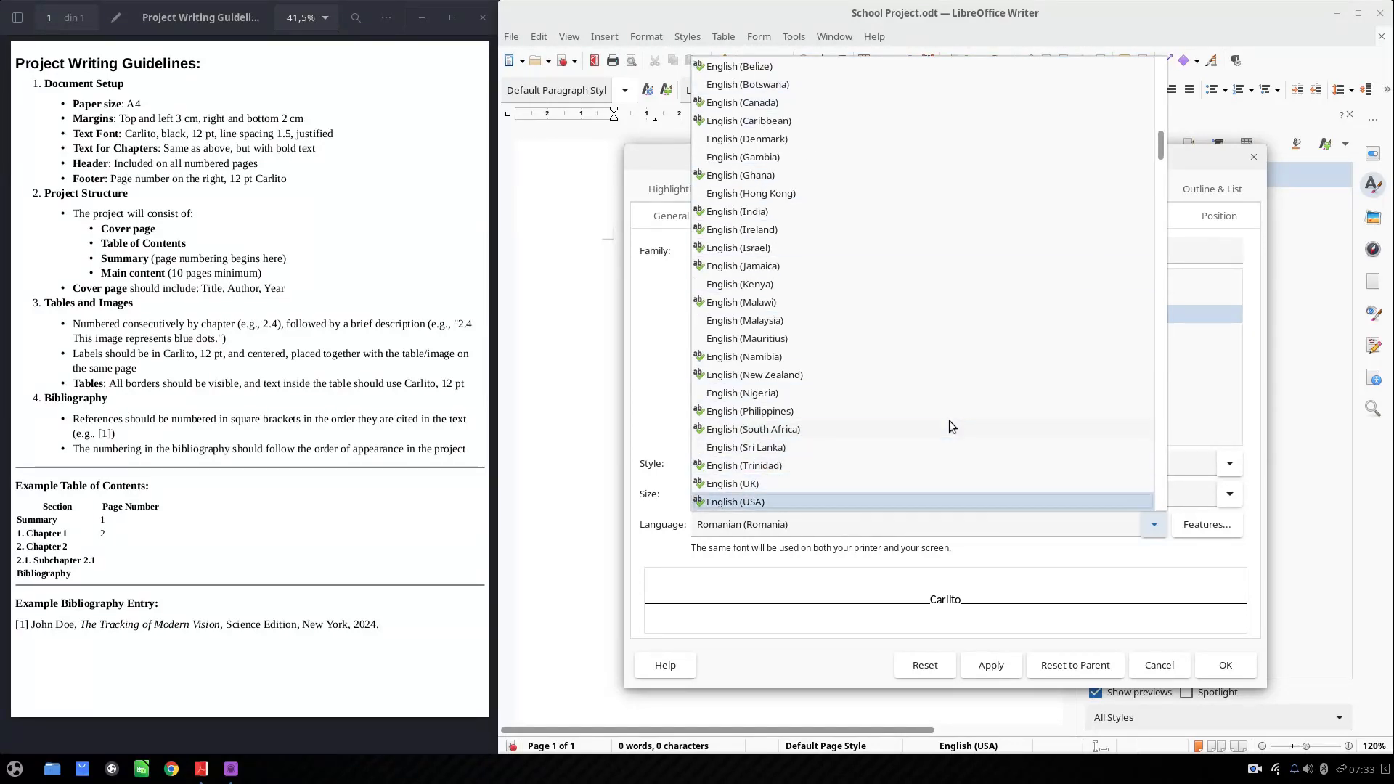
{"action": "key", "text": "Return"}
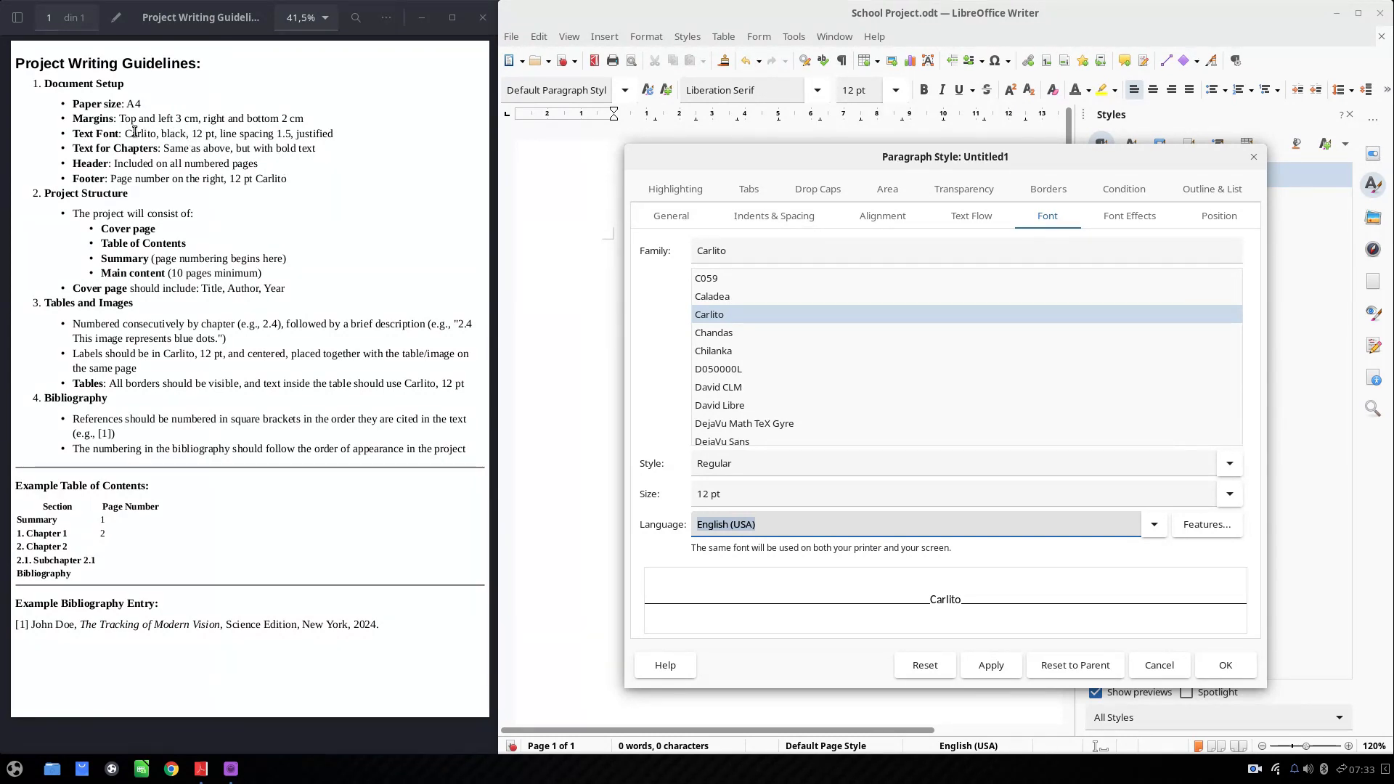
Check the required text colour in the guidelines and set the my_text style's font colour to Black
{"action": "left_click_drag", "start_coordinate": [135, 133], "coordinate": [151, 133]}
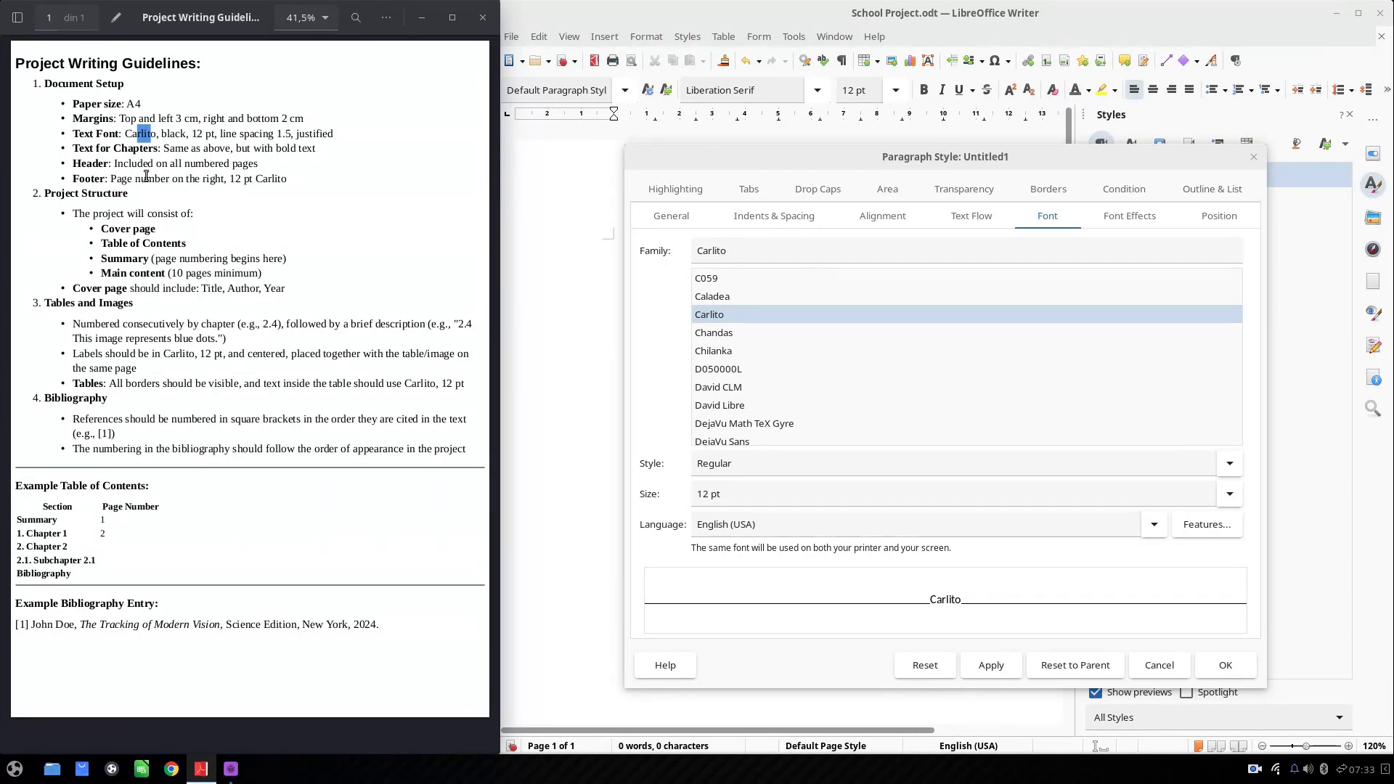
{"action": "double_click", "coordinate": [174, 133]}
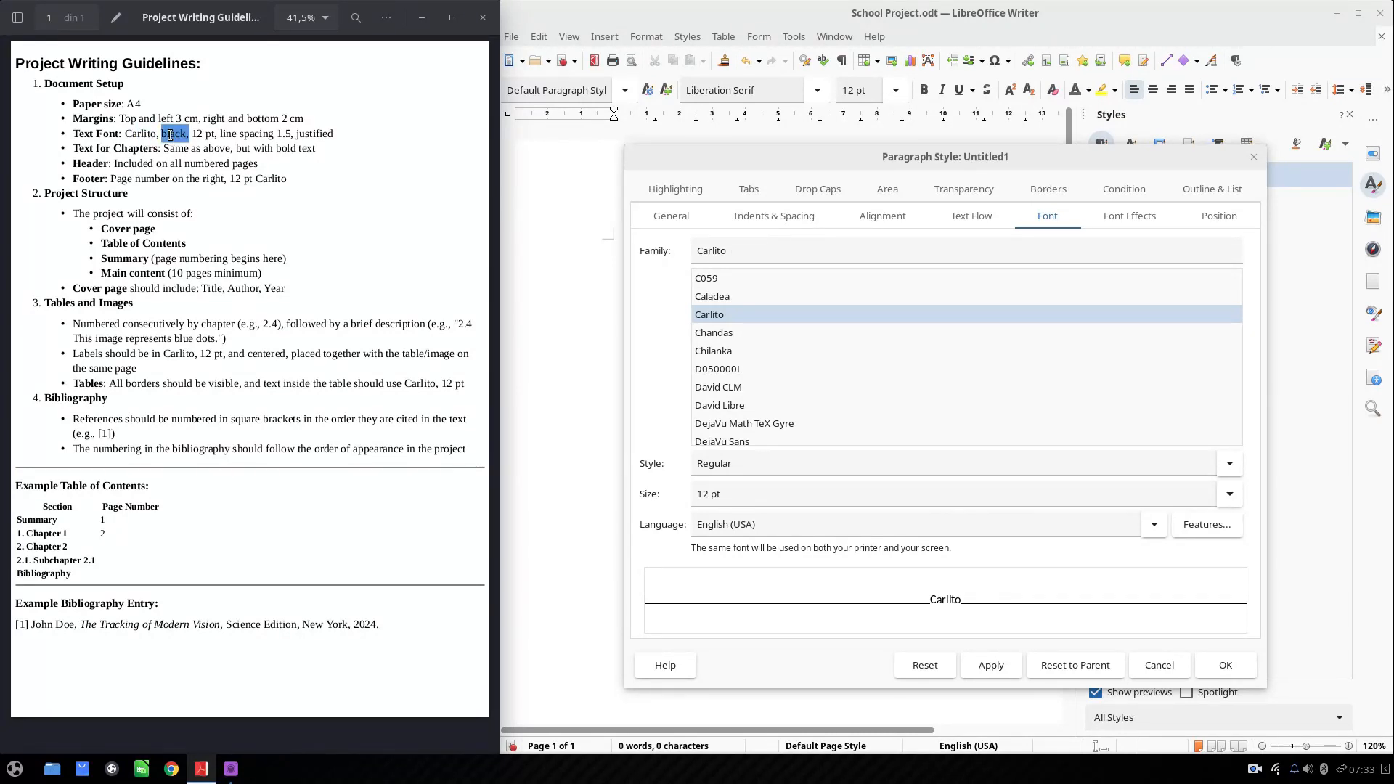
{"action": "left_click", "coordinate": [1112, 218]}
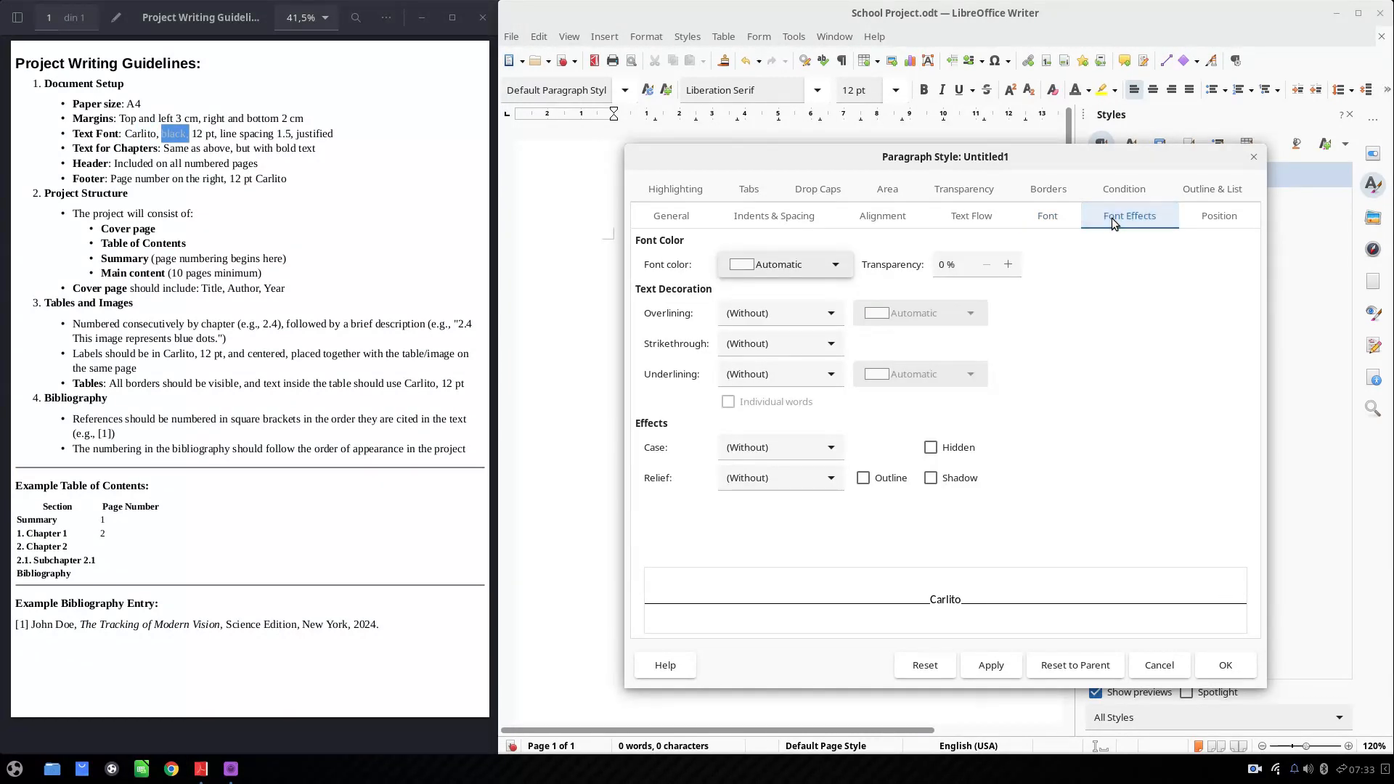
{"action": "left_click", "coordinate": [764, 270]}
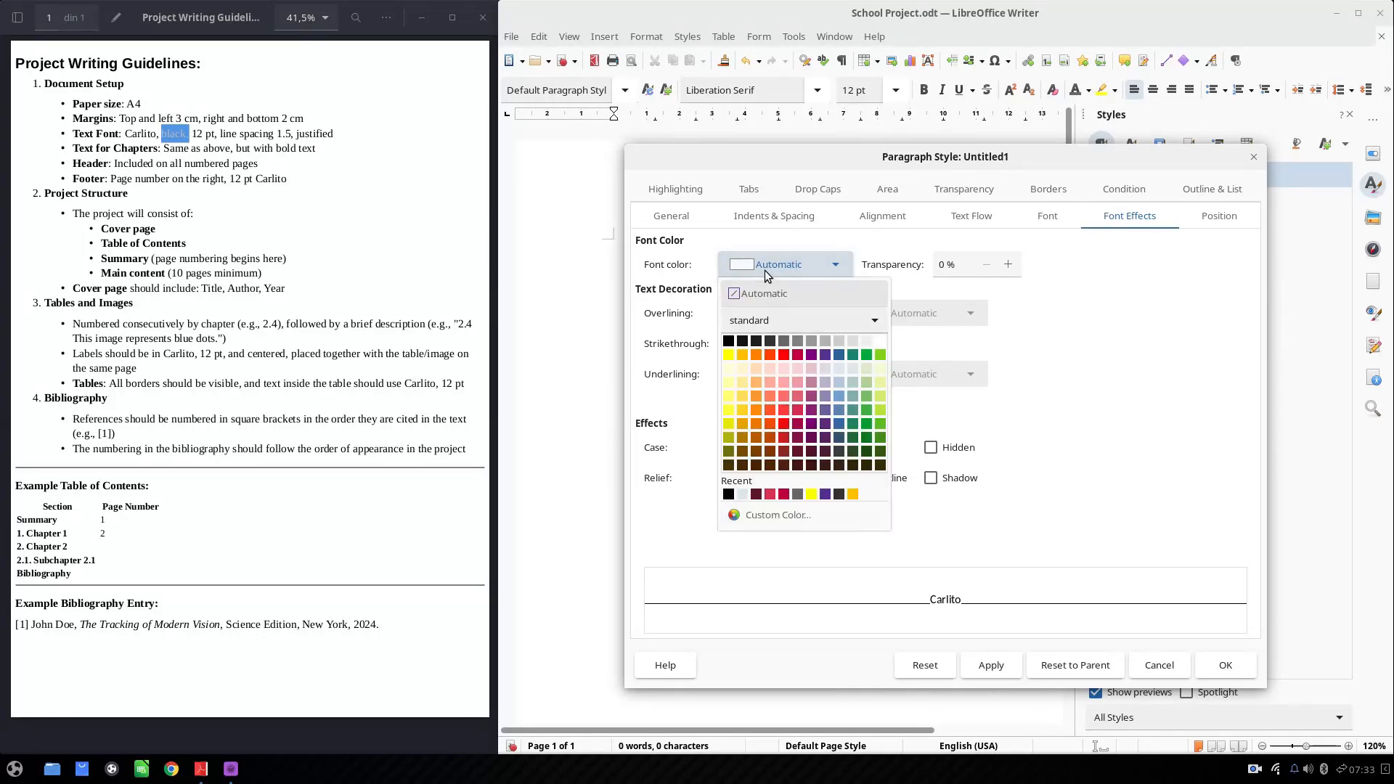
{"action": "left_click", "coordinate": [729, 341]}
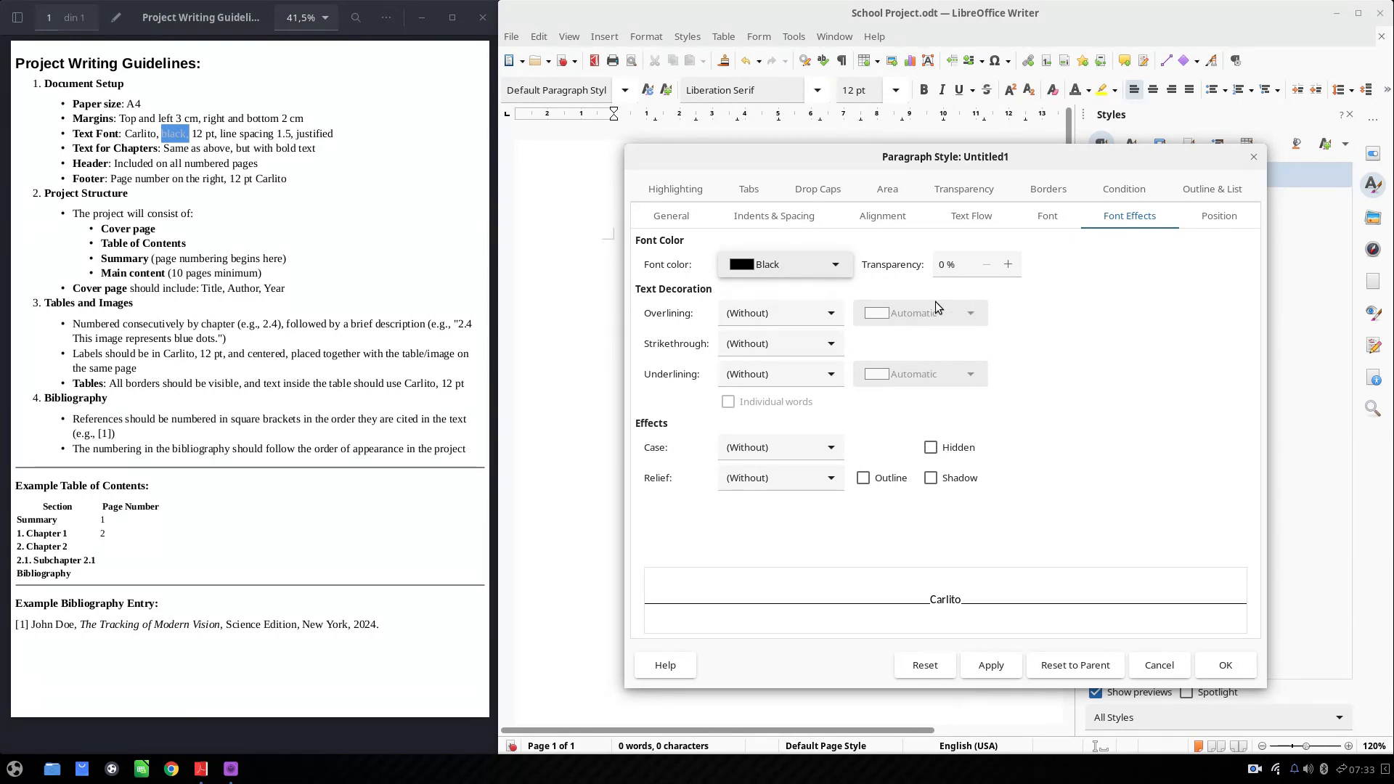
Check the my_text style's font size against the guidelines and set its line spacing to 1.5 Lines
{"action": "left_click", "coordinate": [208, 140]}
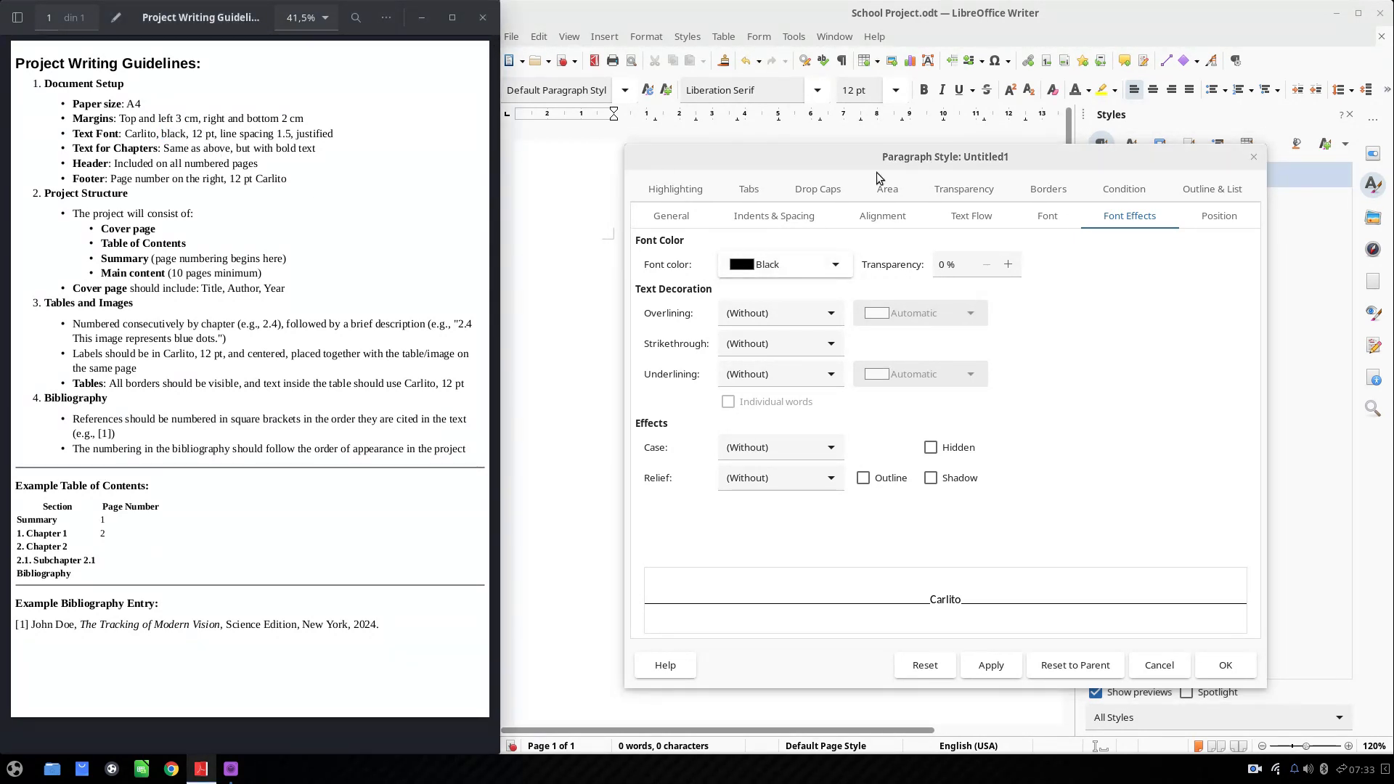
{"action": "left_click", "coordinate": [1061, 219]}
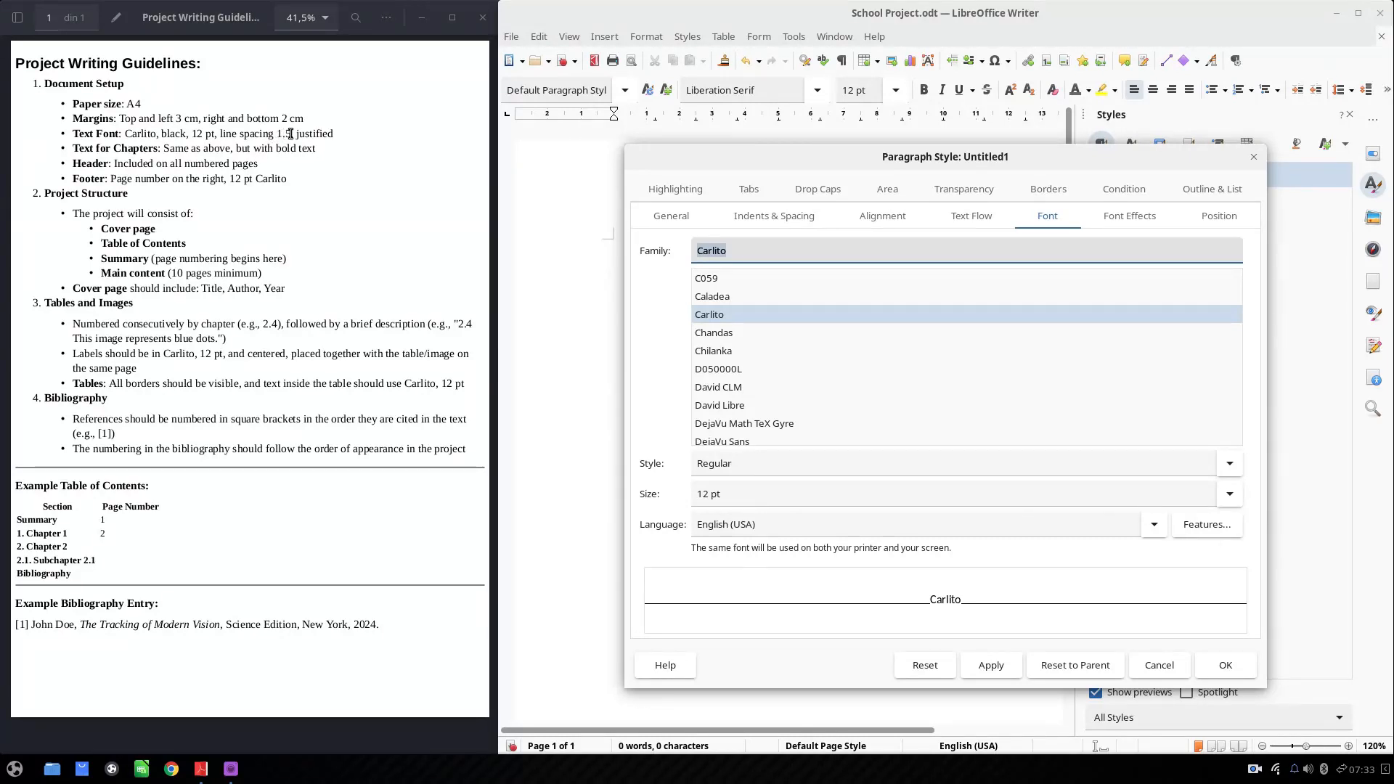
{"action": "left_click", "coordinate": [764, 215]}
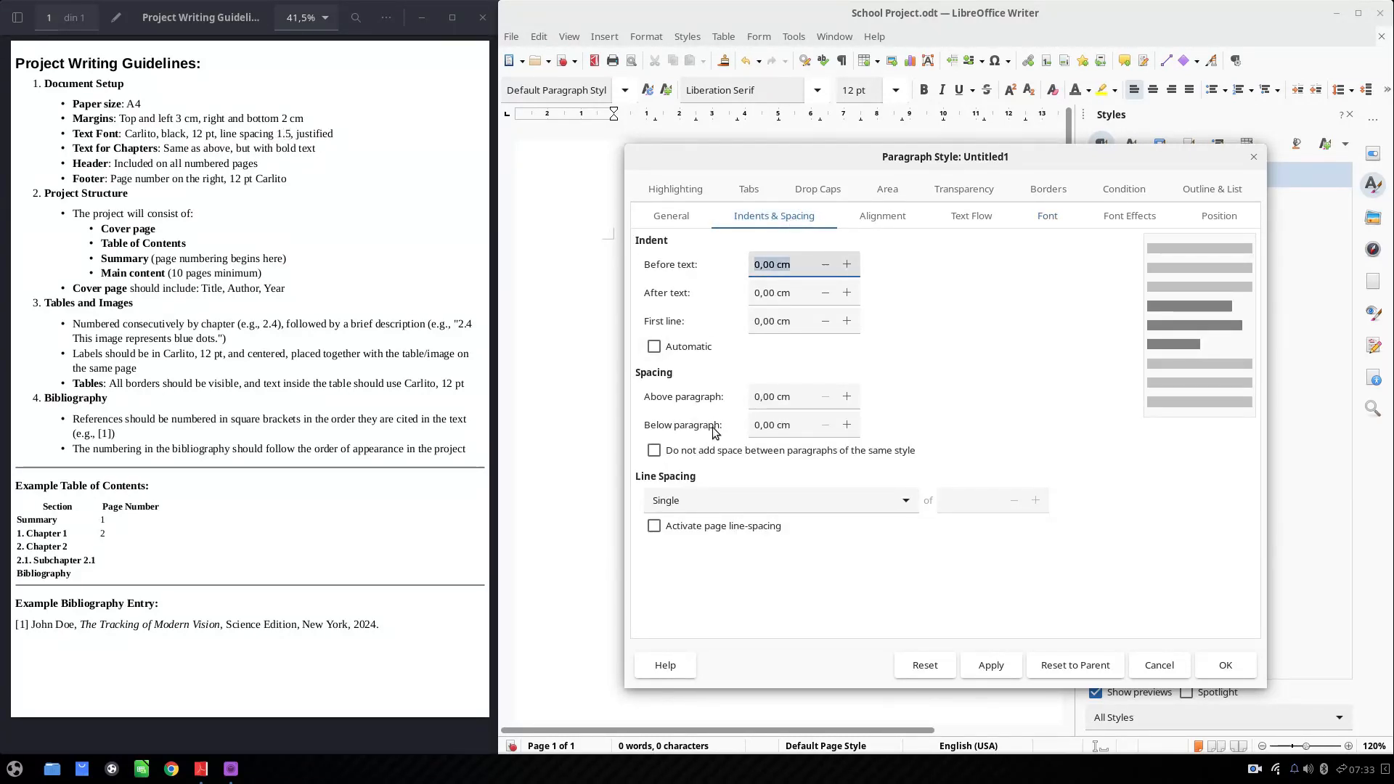
{"action": "left_click", "coordinate": [705, 500]}
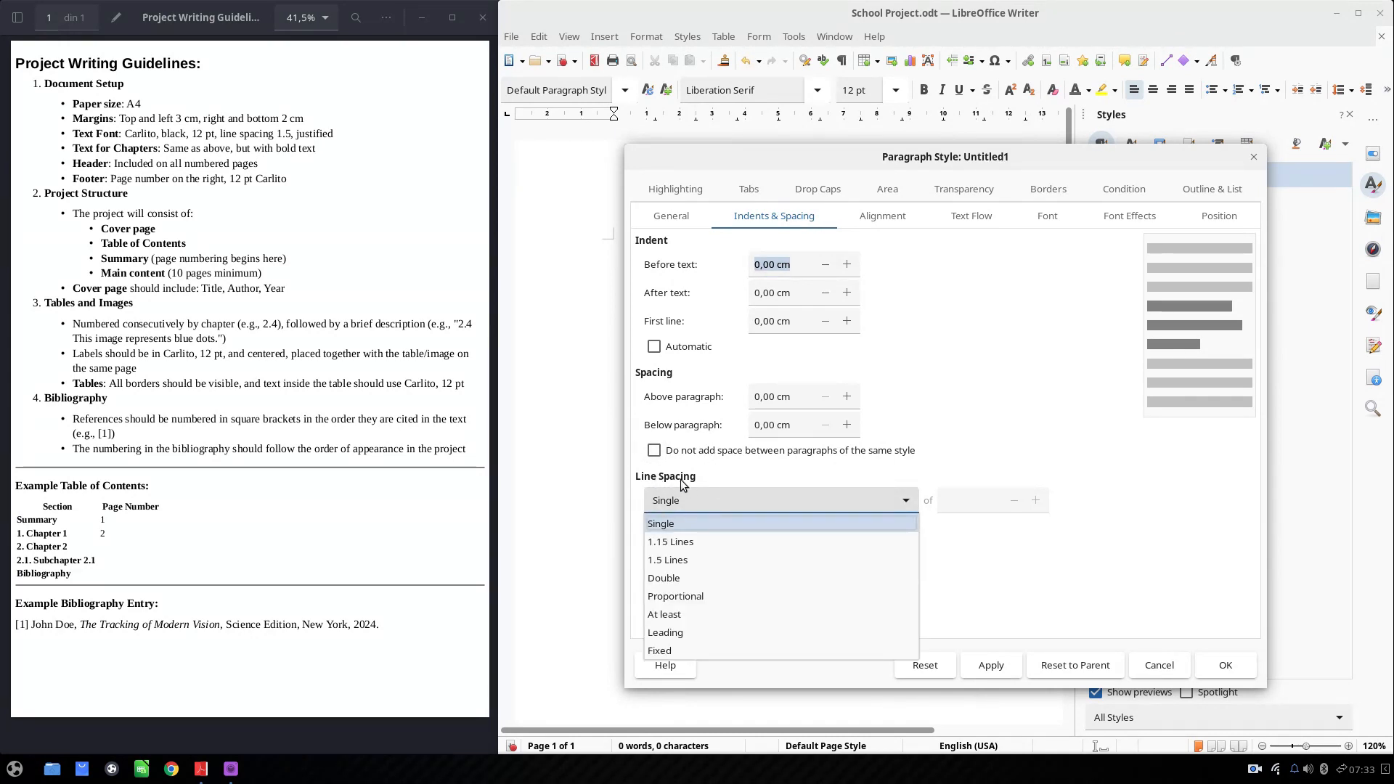
{"action": "left_click", "coordinate": [685, 556]}
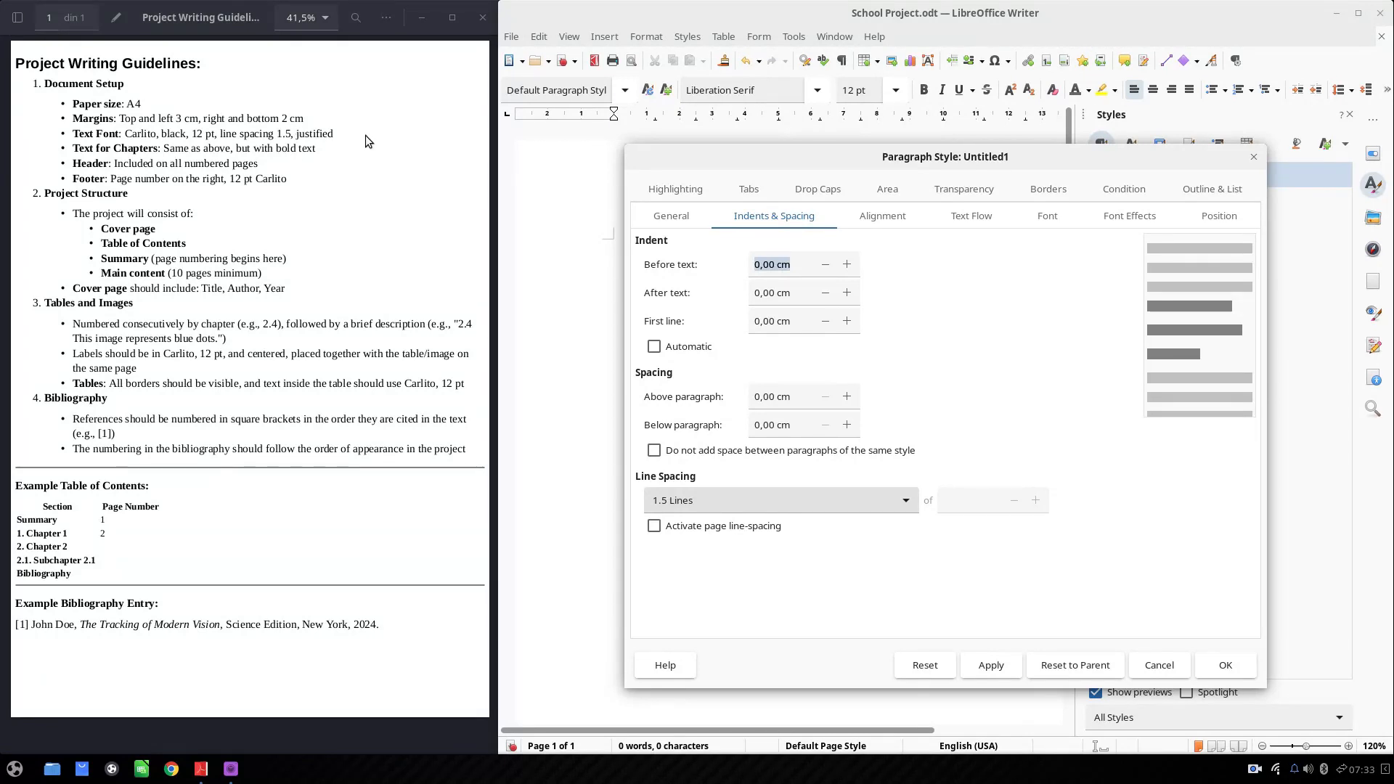
Set the my_text style's alignment to Justified and save the new style
{"action": "left_click", "coordinate": [878, 218]}
{"action": "left_click", "coordinate": [694, 328]}
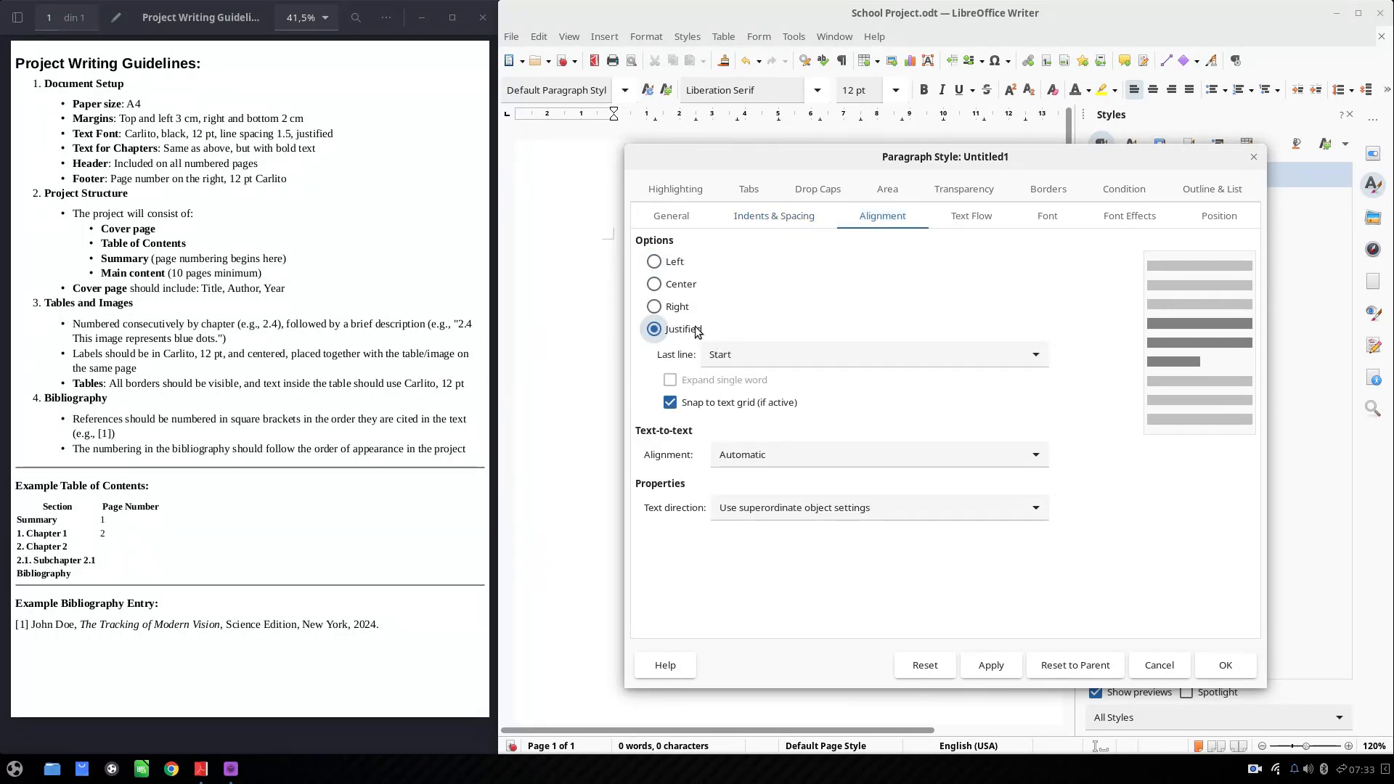
{"action": "left_click", "coordinate": [1204, 667]}
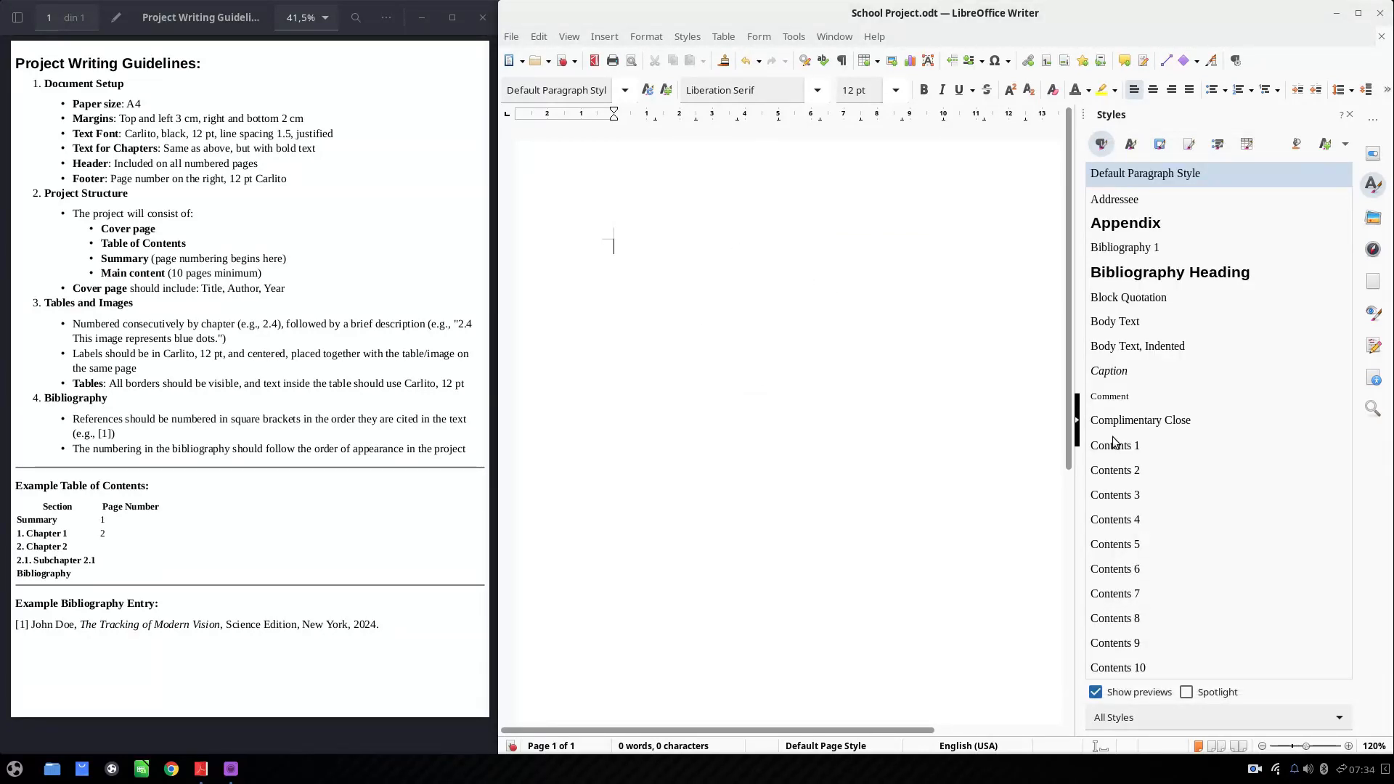
Find and select the my_text style in the list of all paragraph styles
{"action": "scroll", "coordinate": [1162, 348], "scroll_direction": "down", "scroll_amount": 4}
{"action": "scroll", "coordinate": [1165, 385], "scroll_direction": "down", "scroll_amount": 12}
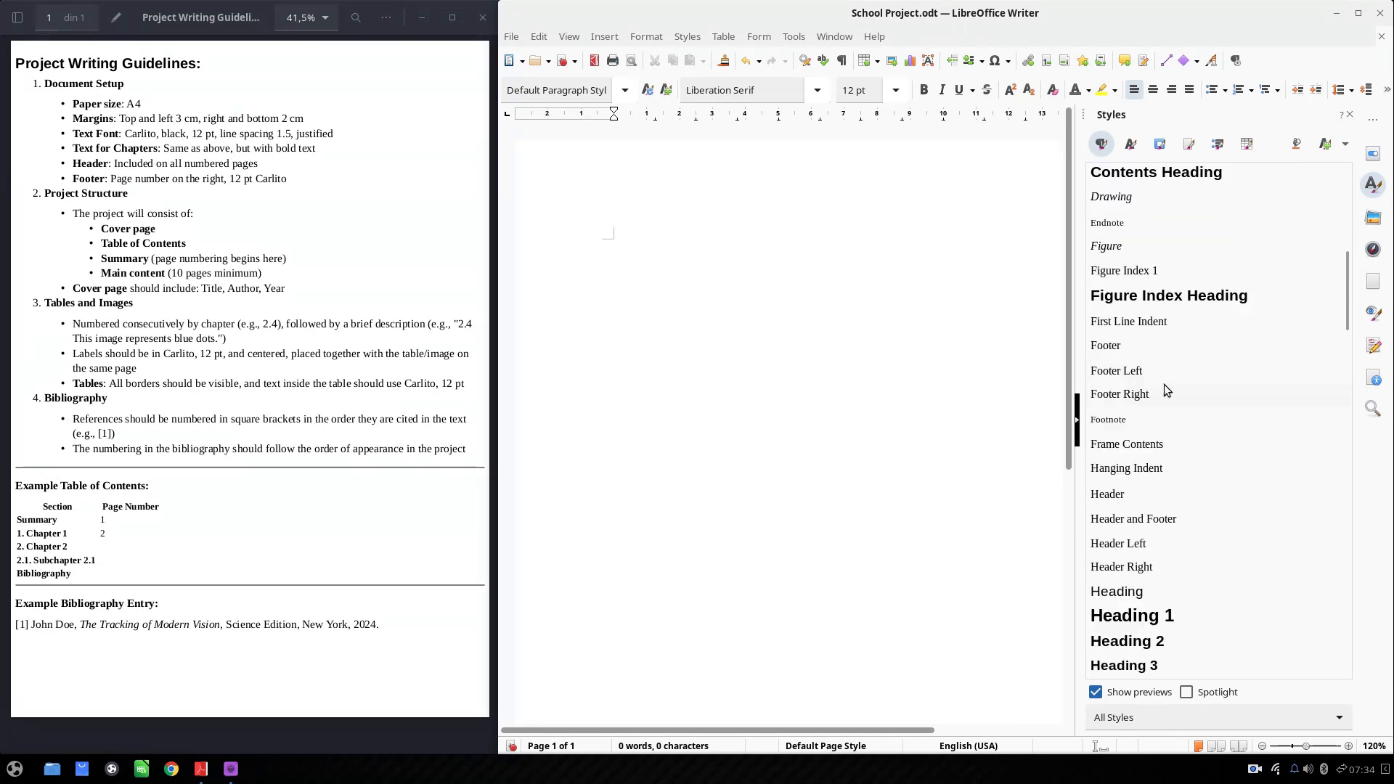
{"action": "scroll", "coordinate": [1165, 385], "scroll_direction": "down", "scroll_amount": 9}
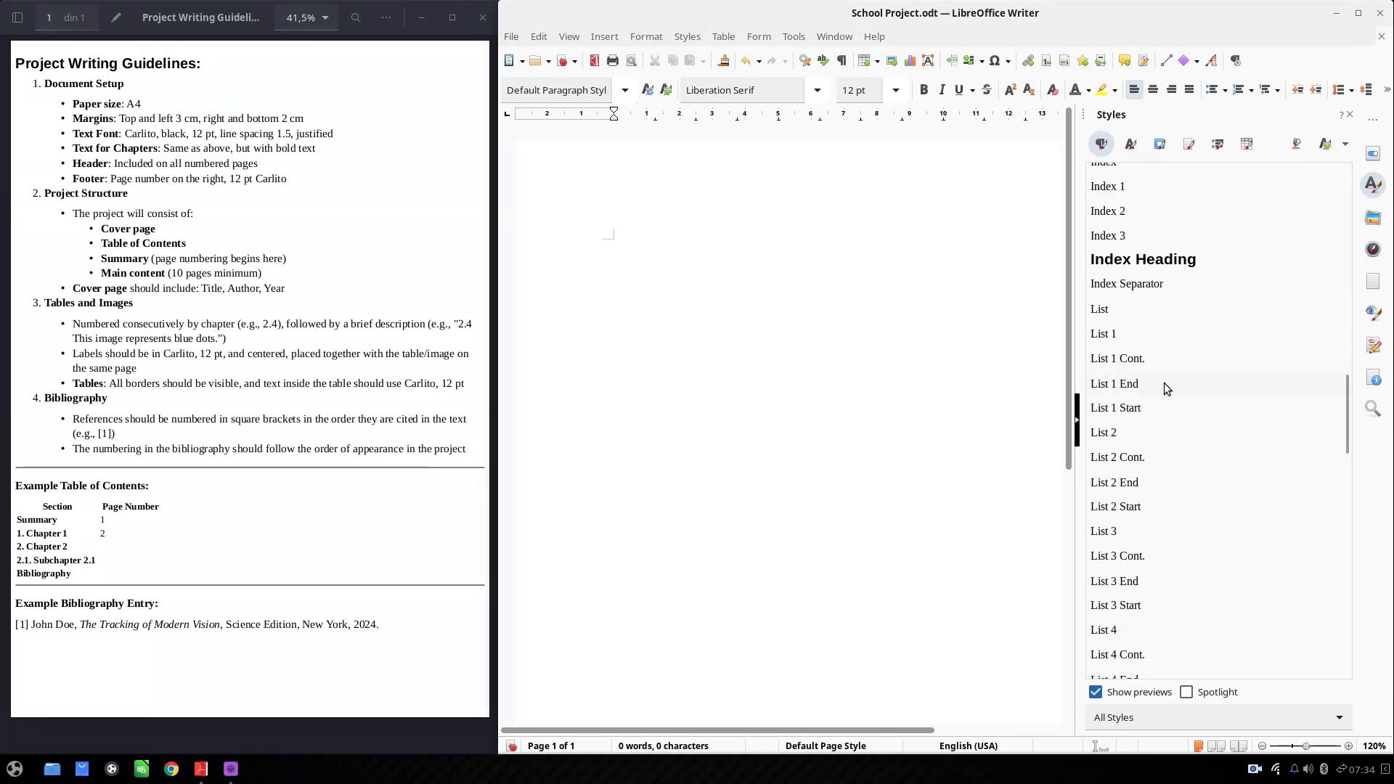
{"action": "left_click", "coordinate": [1160, 455]}
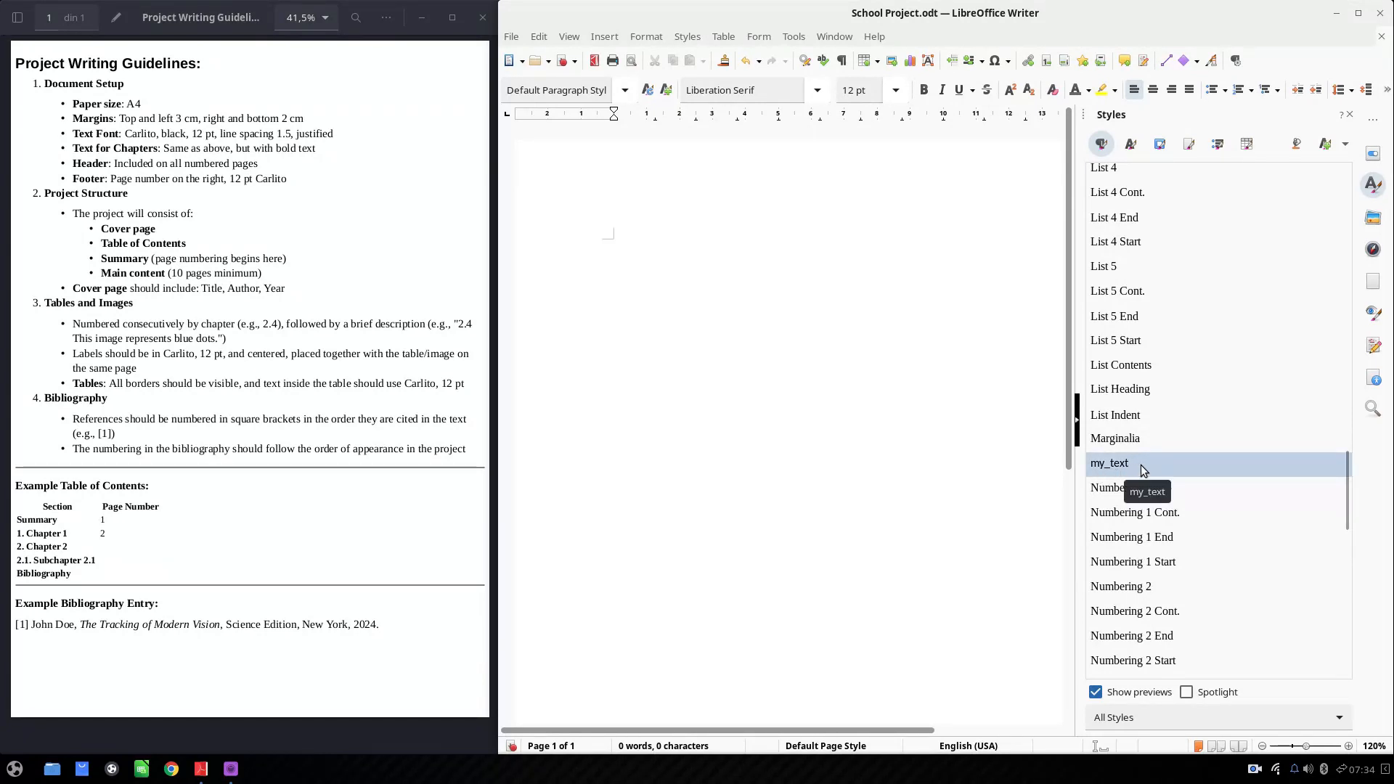
Filter the paragraph styles to Custom Styles to view my_text, and restore the All Styles filter
{"action": "left_click", "coordinate": [1130, 719]}
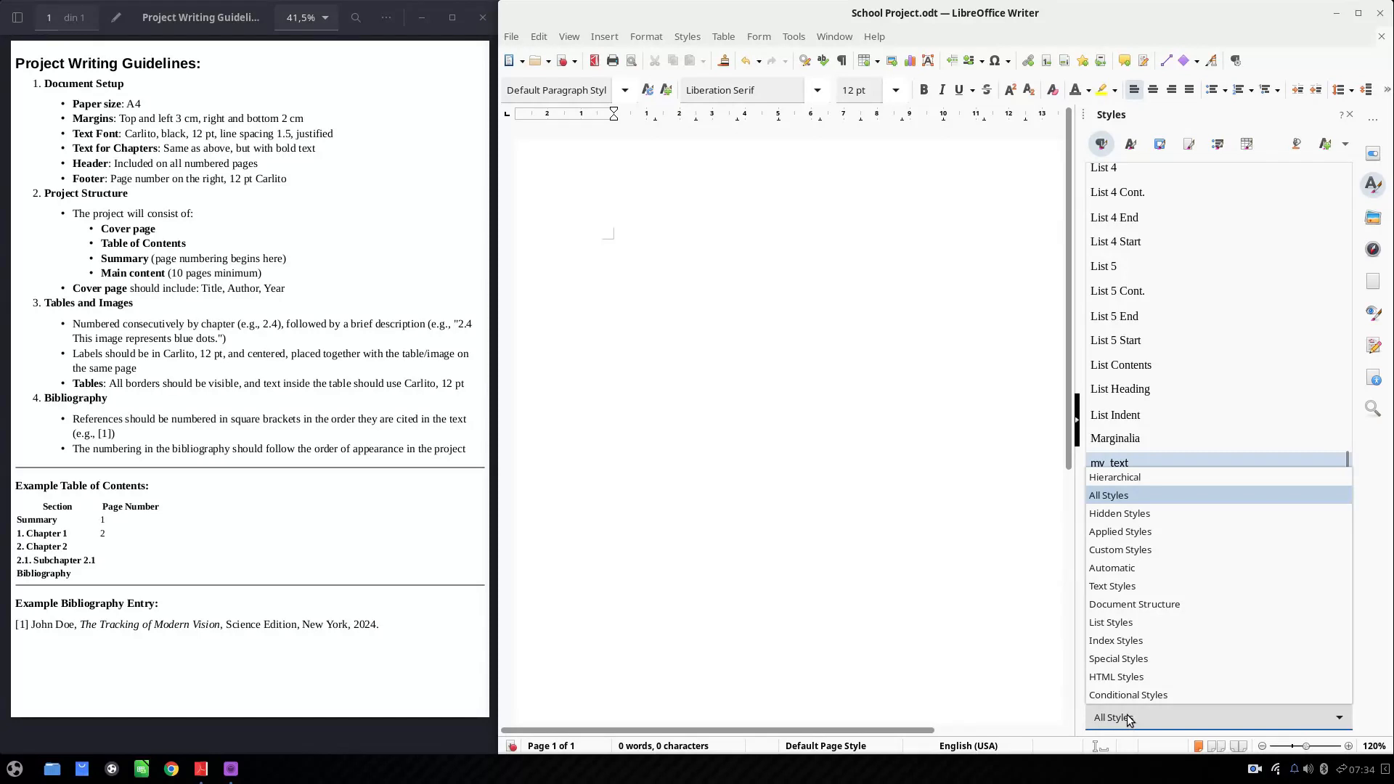
{"action": "left_click", "coordinate": [1117, 558]}
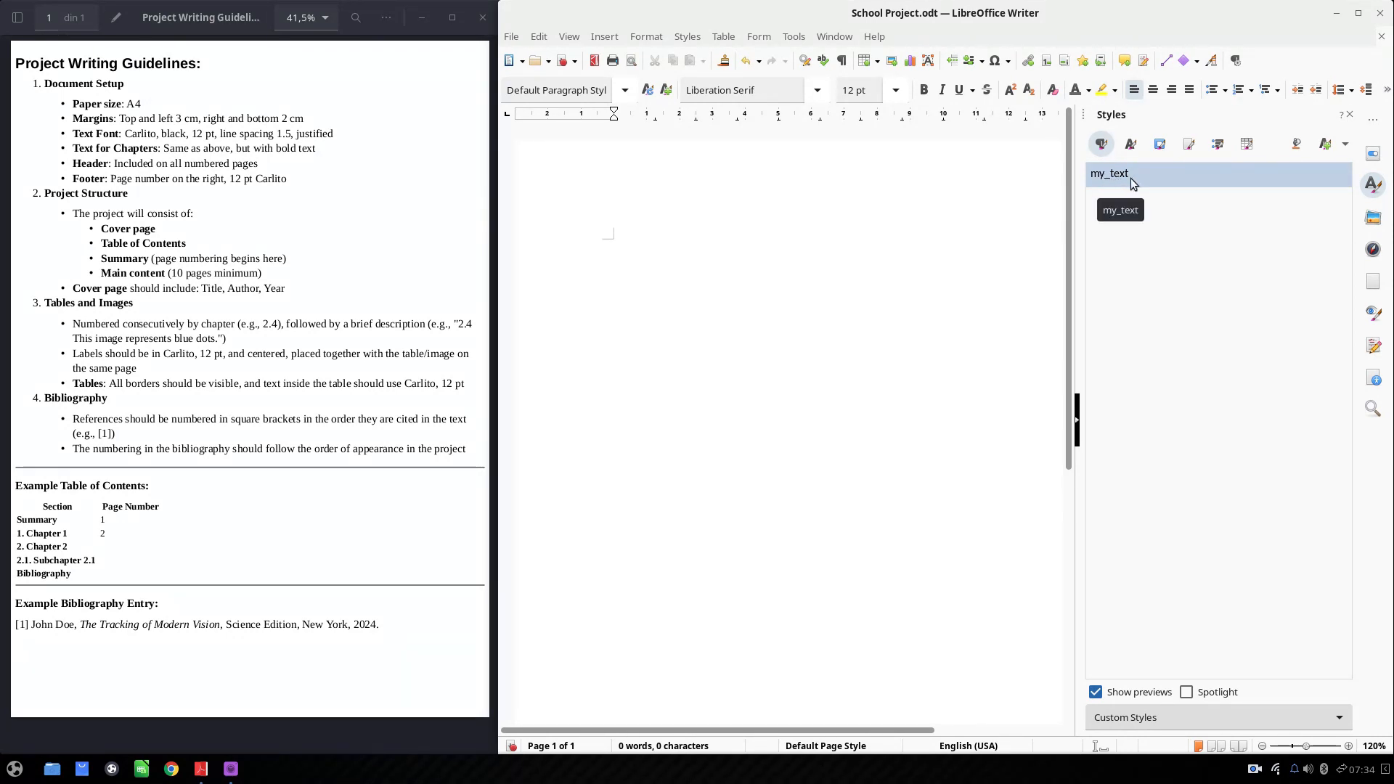
{"action": "left_click", "coordinate": [1203, 718]}
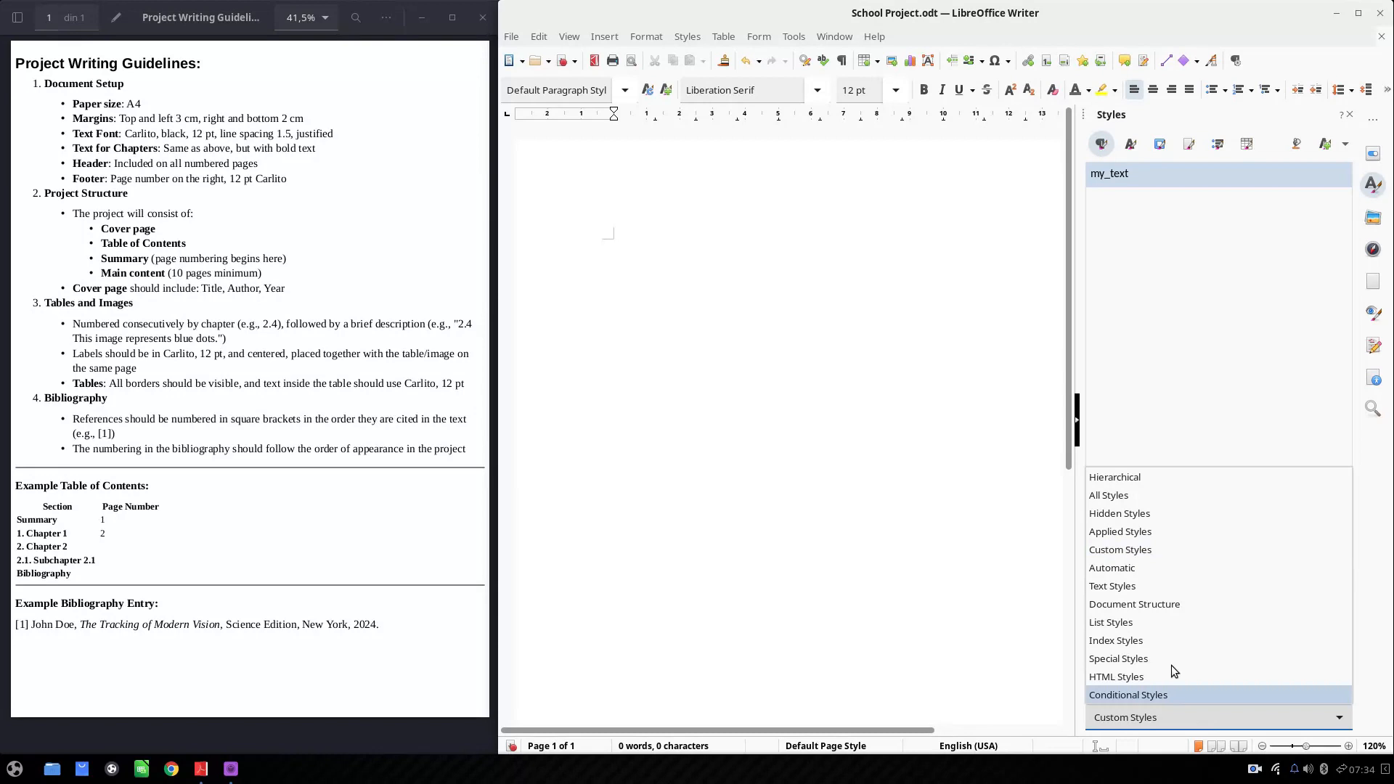
{"action": "left_click", "coordinate": [1111, 493]}
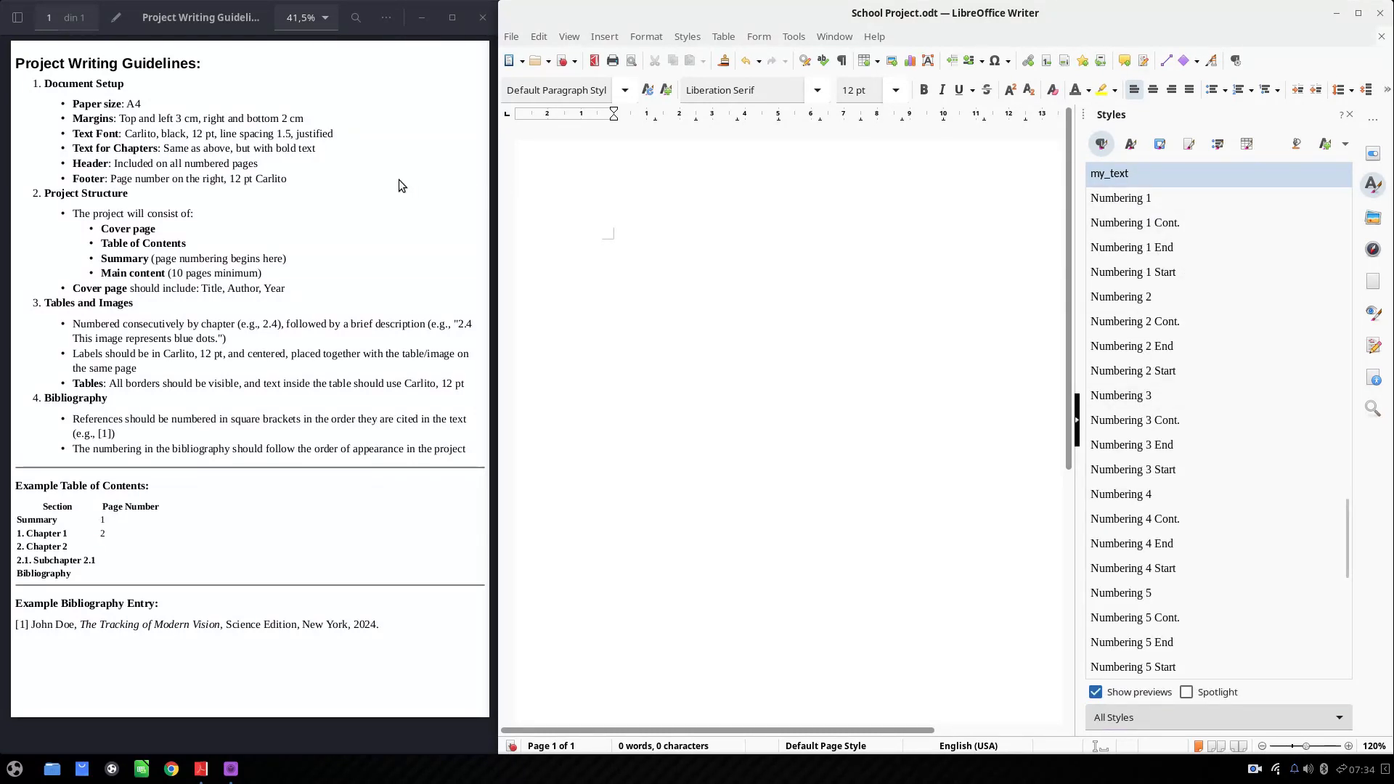
Check the chapter text requirement in the guidelines and start a new paragraph style named my_chapter based on my_text
{"action": "left_click_drag", "start_coordinate": [149, 149], "coordinate": [315, 149]}
{"action": "right_click", "coordinate": [1146, 171]}
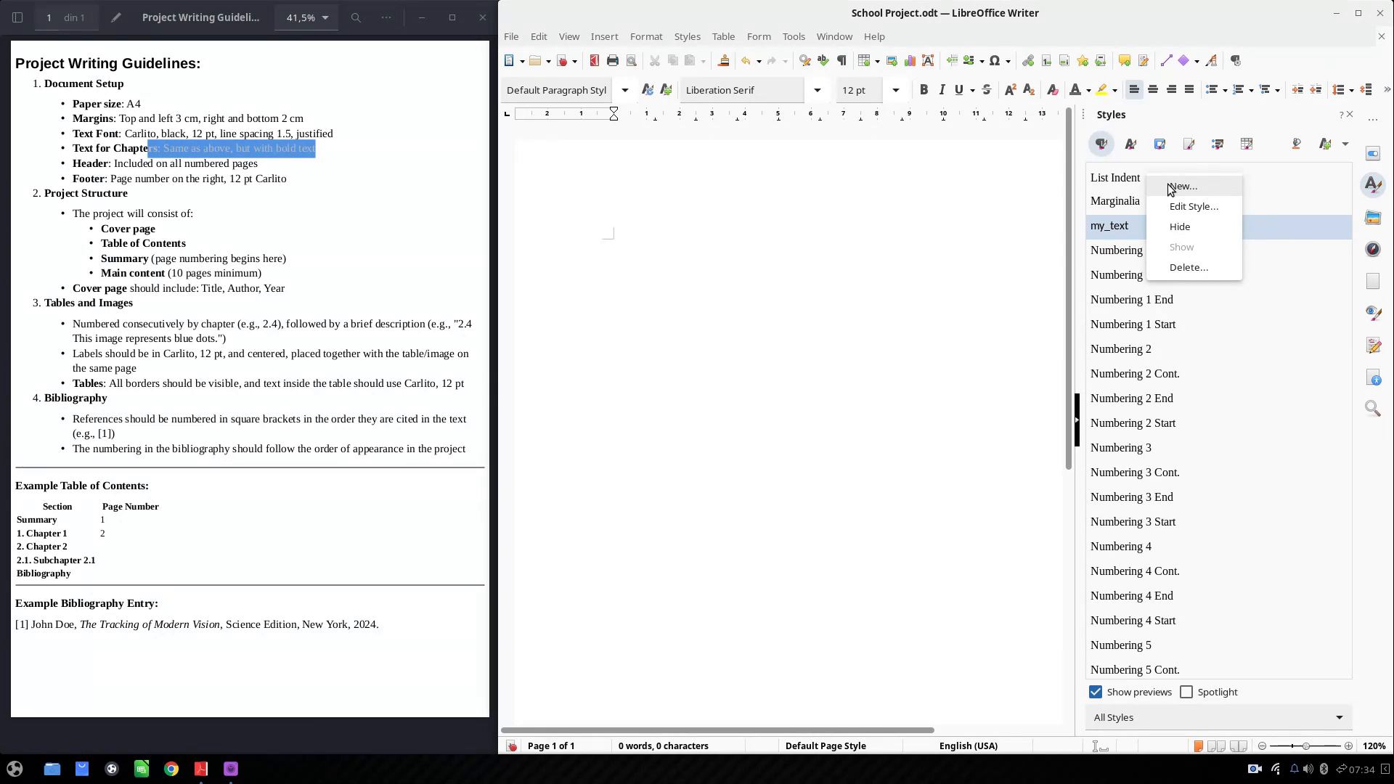
{"action": "left_click", "coordinate": [1170, 188]}
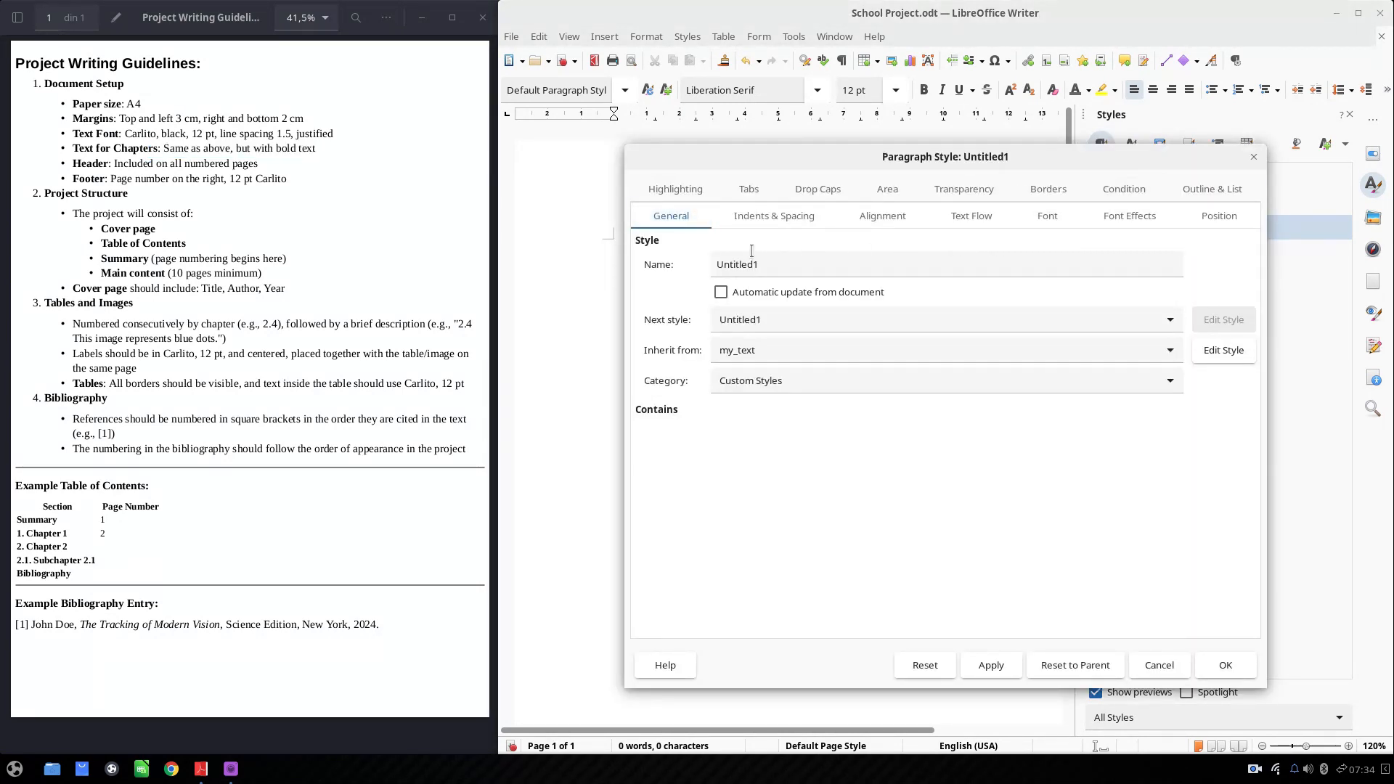
{"action": "double_click", "coordinate": [751, 262]}
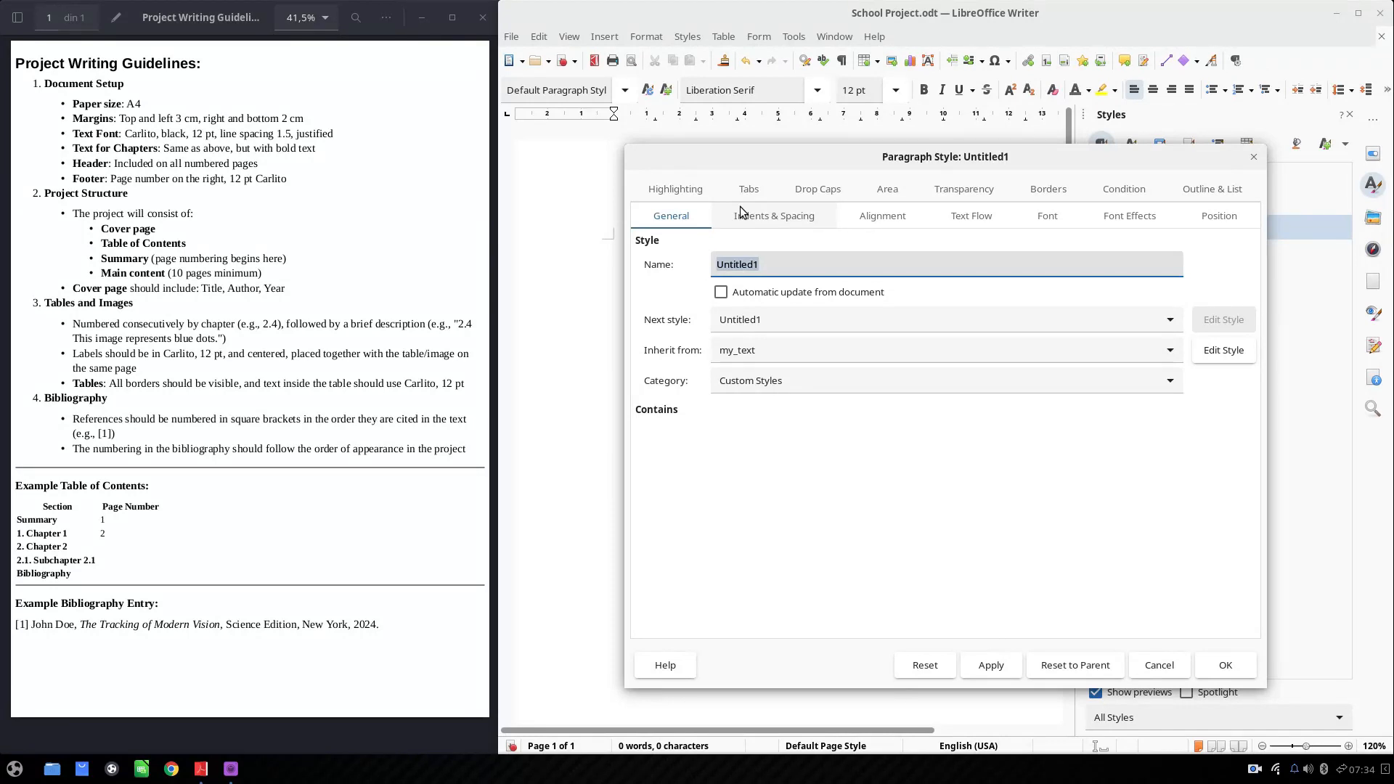
{"action": "type", "text": "M"}
{"action": "key", "text": "BackSpace"}
{"action": "type", "text": "my_chapter"}
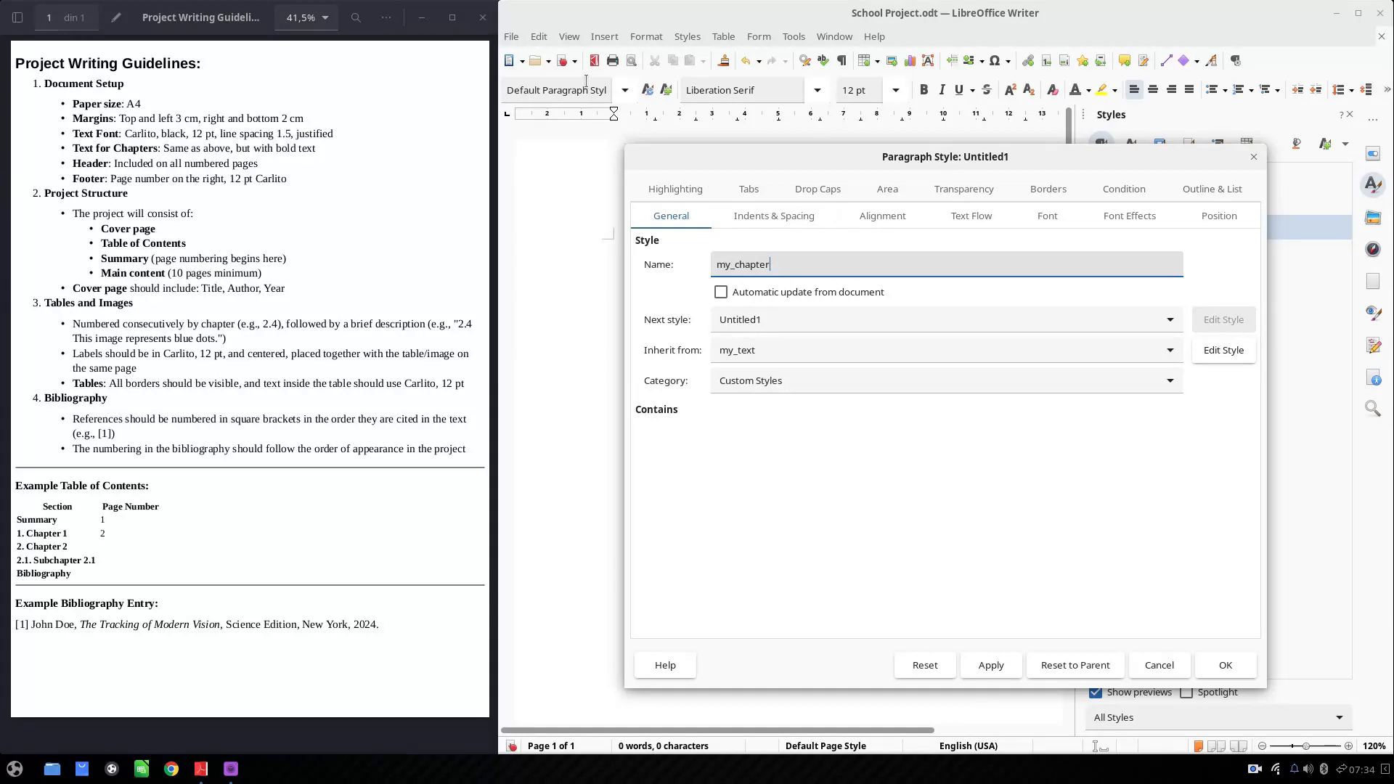
{"action": "key", "text": "Tab"}
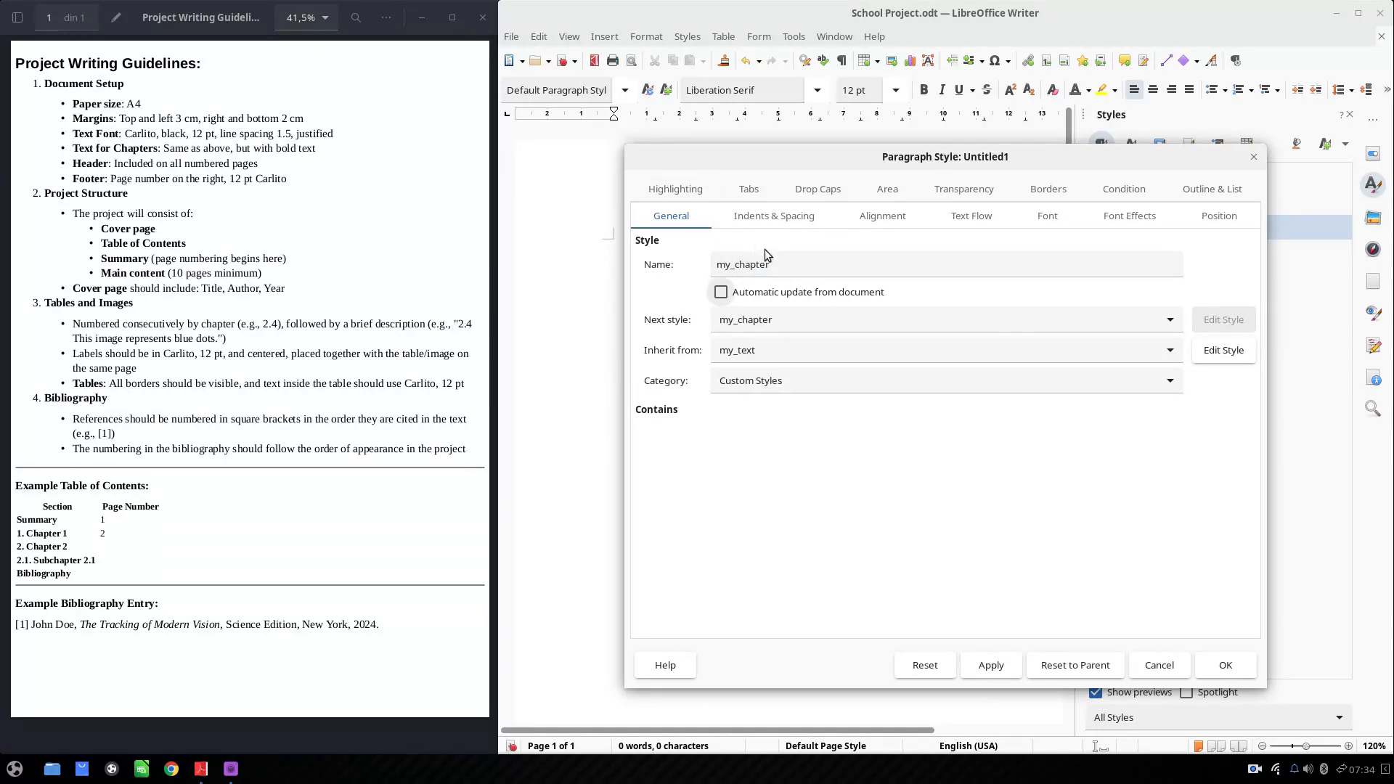
Set the my_chapter style's font to Bold, check its spacing and font colour against the guidelines, and save the style
{"action": "left_click", "coordinate": [780, 224]}
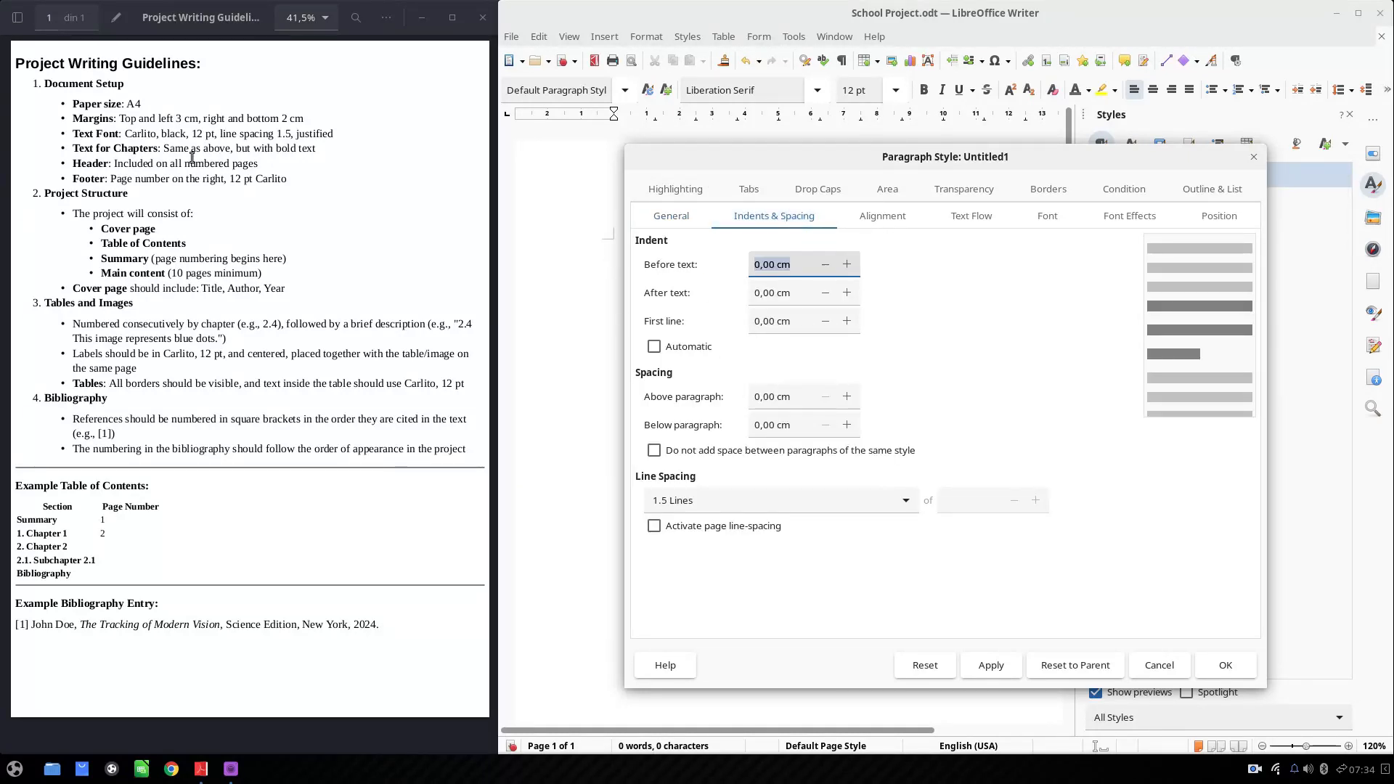
{"action": "left_click_drag", "start_coordinate": [281, 149], "coordinate": [307, 149]}
{"action": "left_click", "coordinate": [1031, 215]}
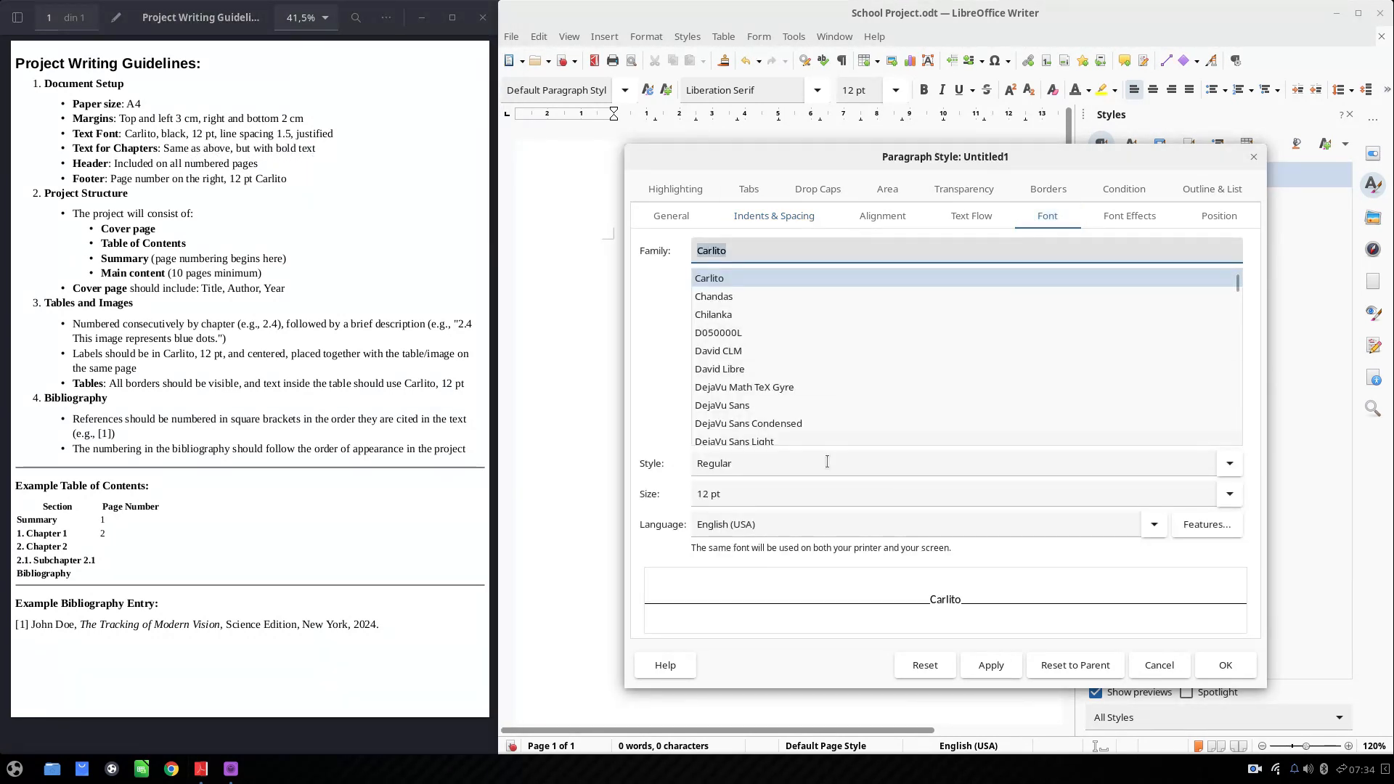
{"action": "left_click", "coordinate": [1229, 464]}
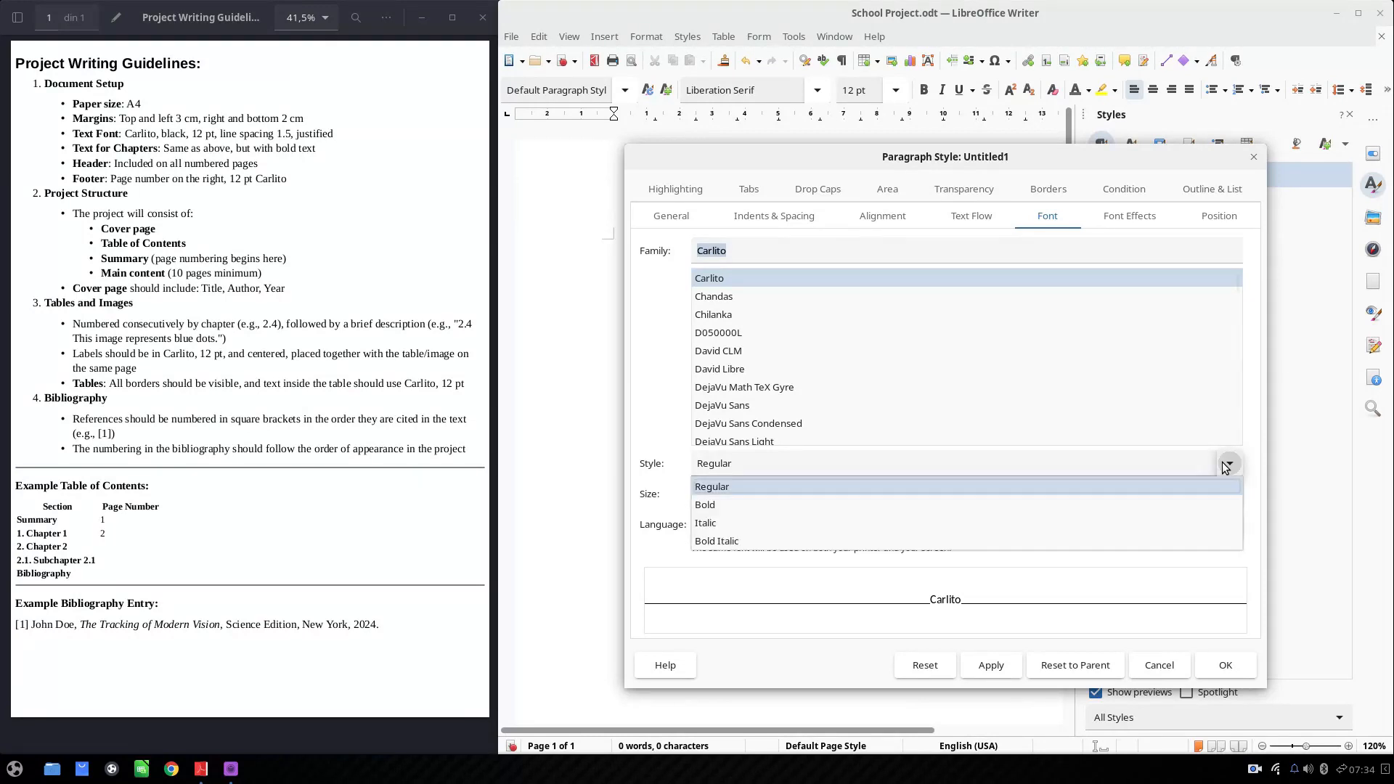
{"action": "left_click", "coordinate": [792, 500]}
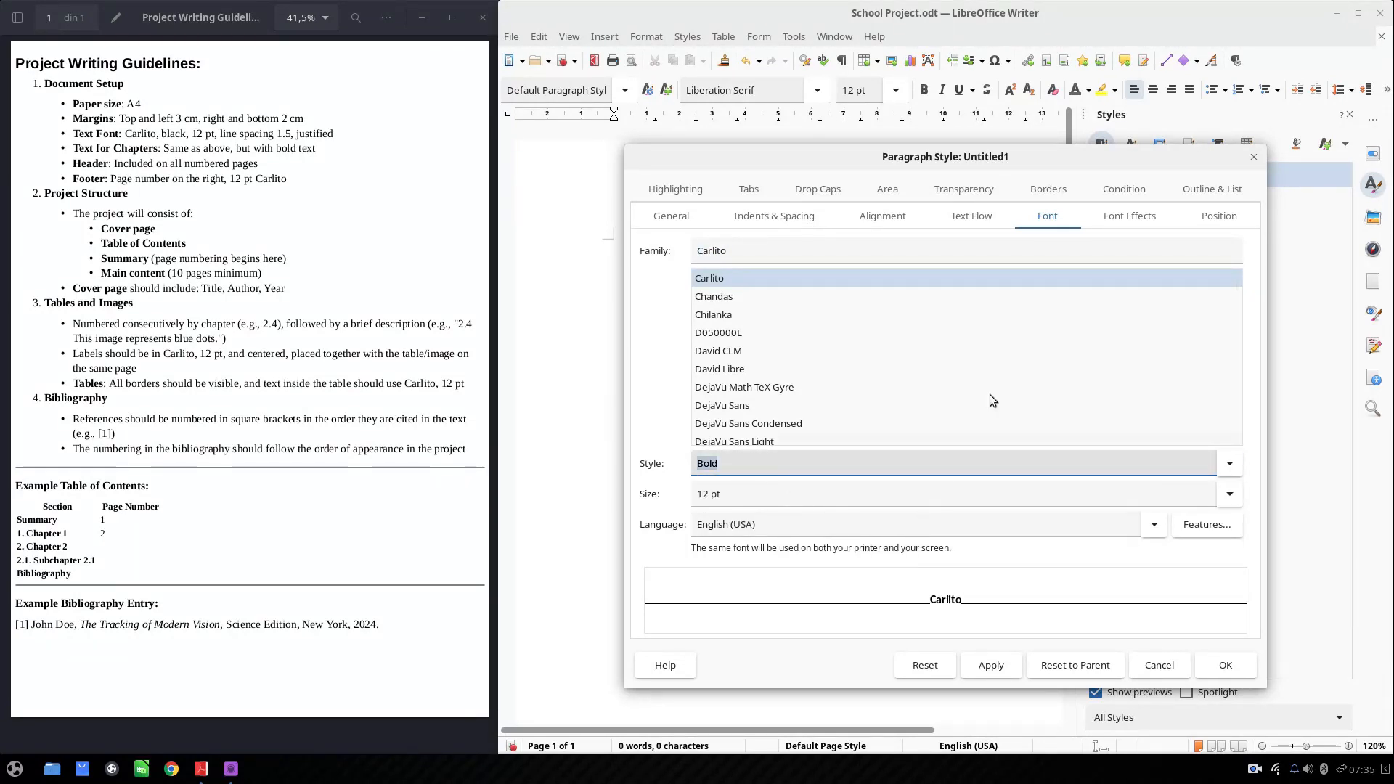
{"action": "left_click", "coordinate": [1113, 219]}
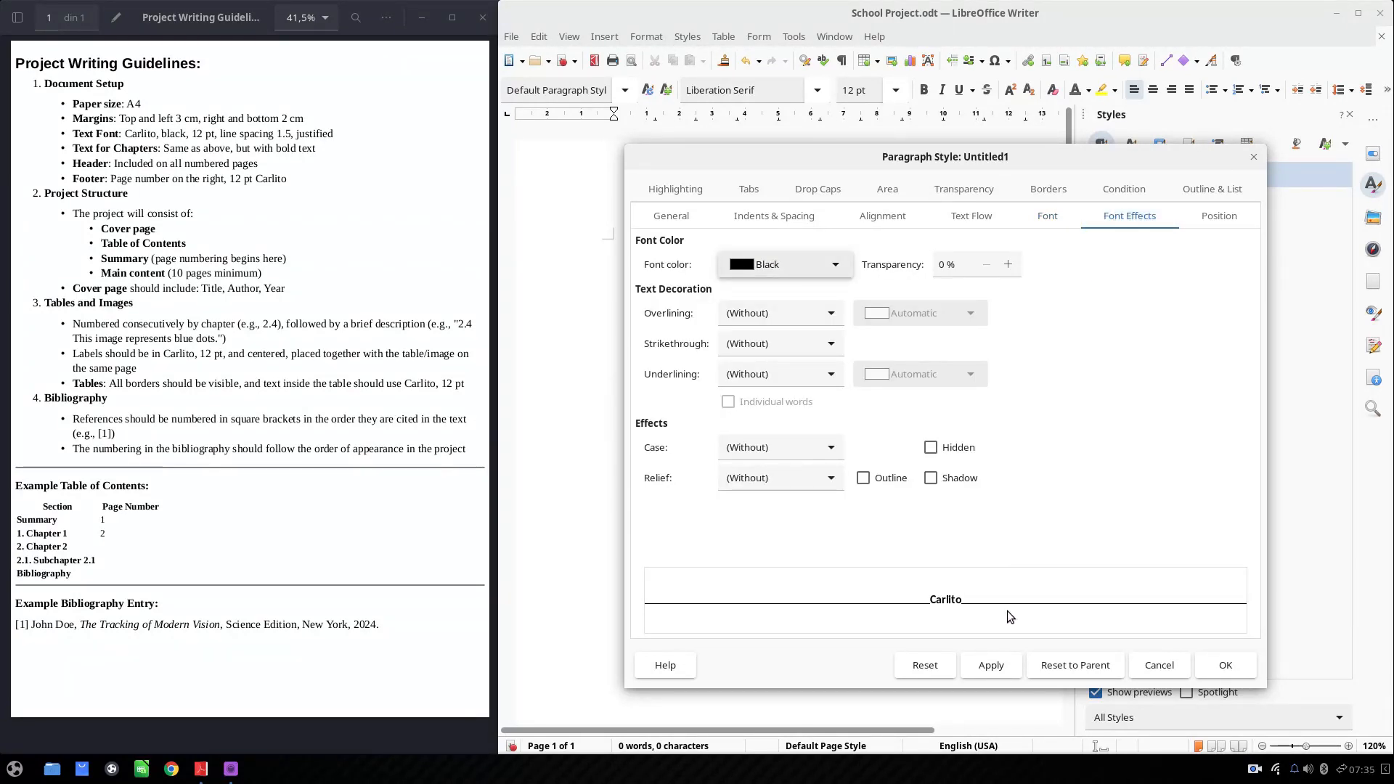
{"action": "left_click", "coordinate": [1225, 666]}
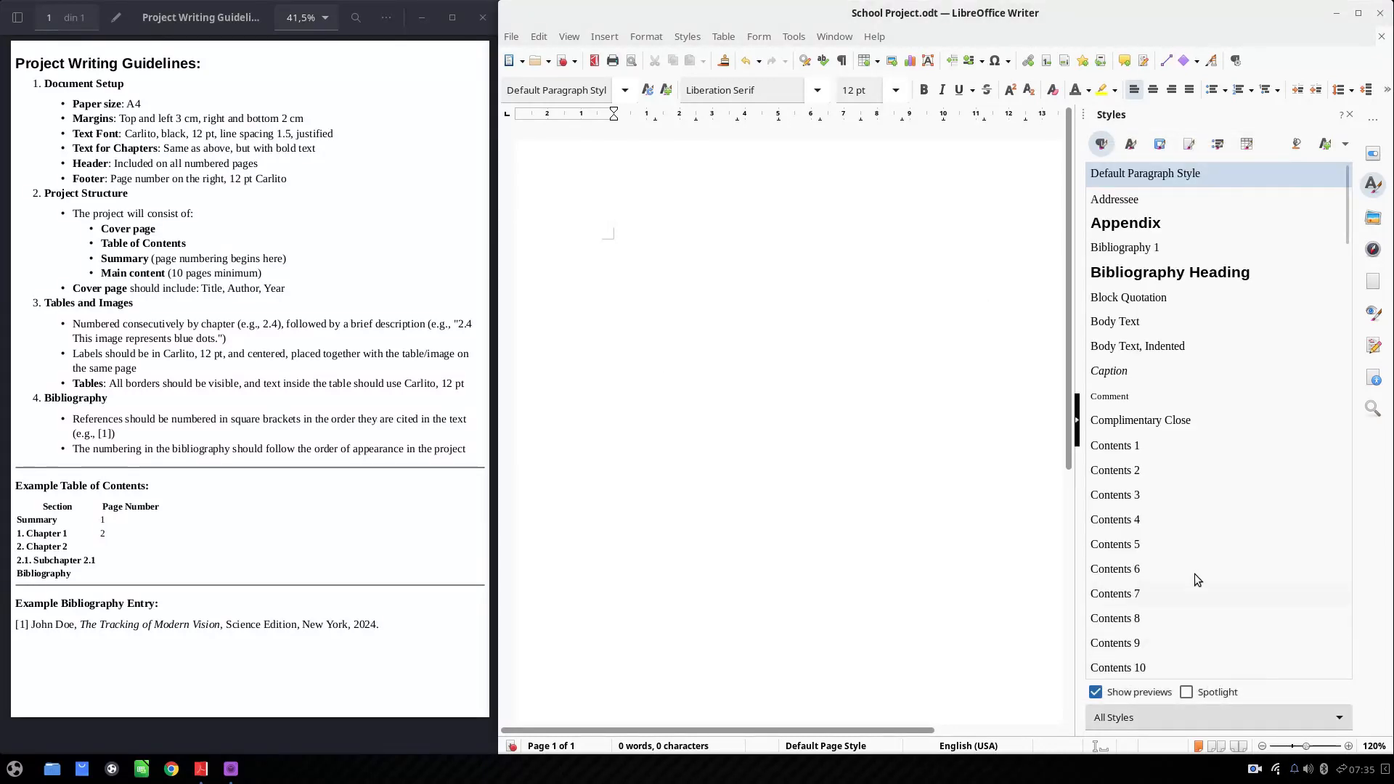
Filter the paragraph styles to Custom Styles and start a new style named my_subchapter based on my_chapter
{"action": "left_click", "coordinate": [1168, 715]}
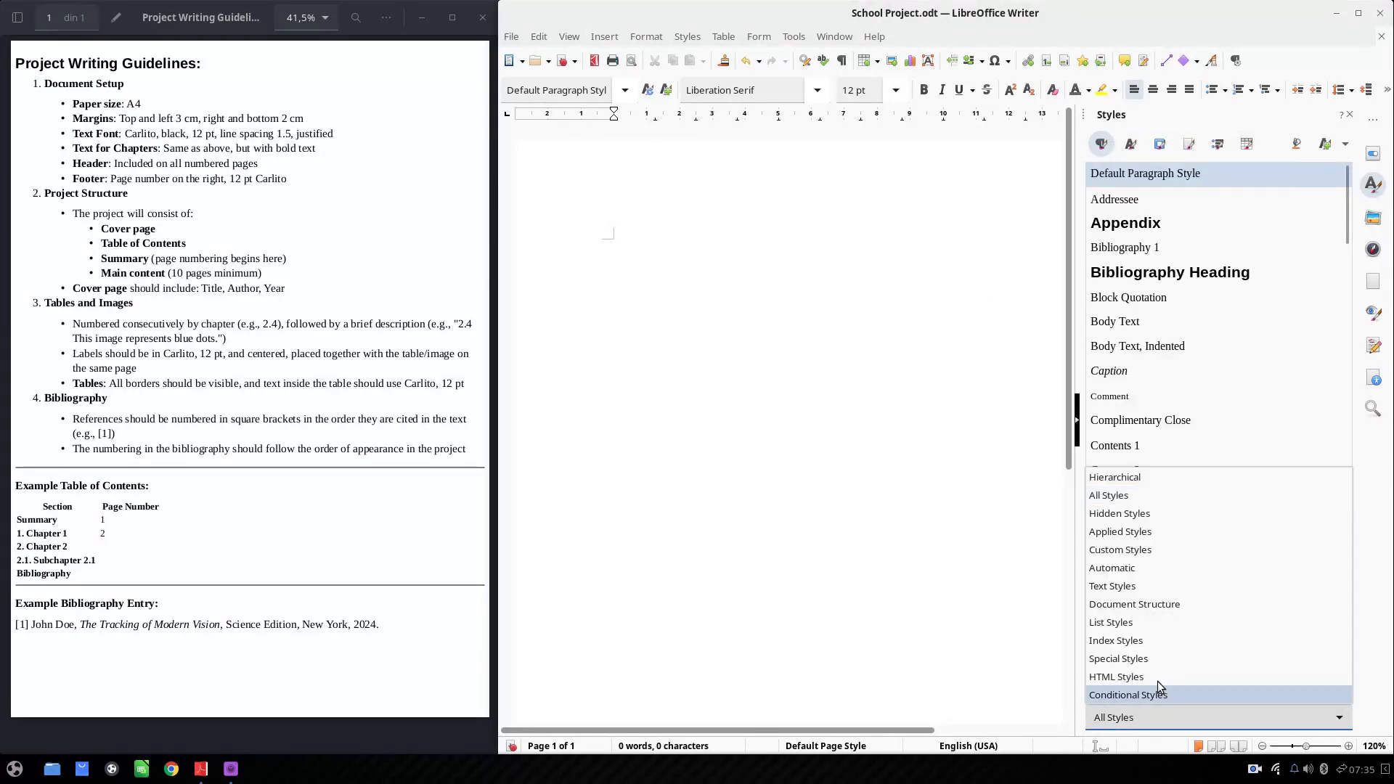
{"action": "left_click", "coordinate": [1133, 554]}
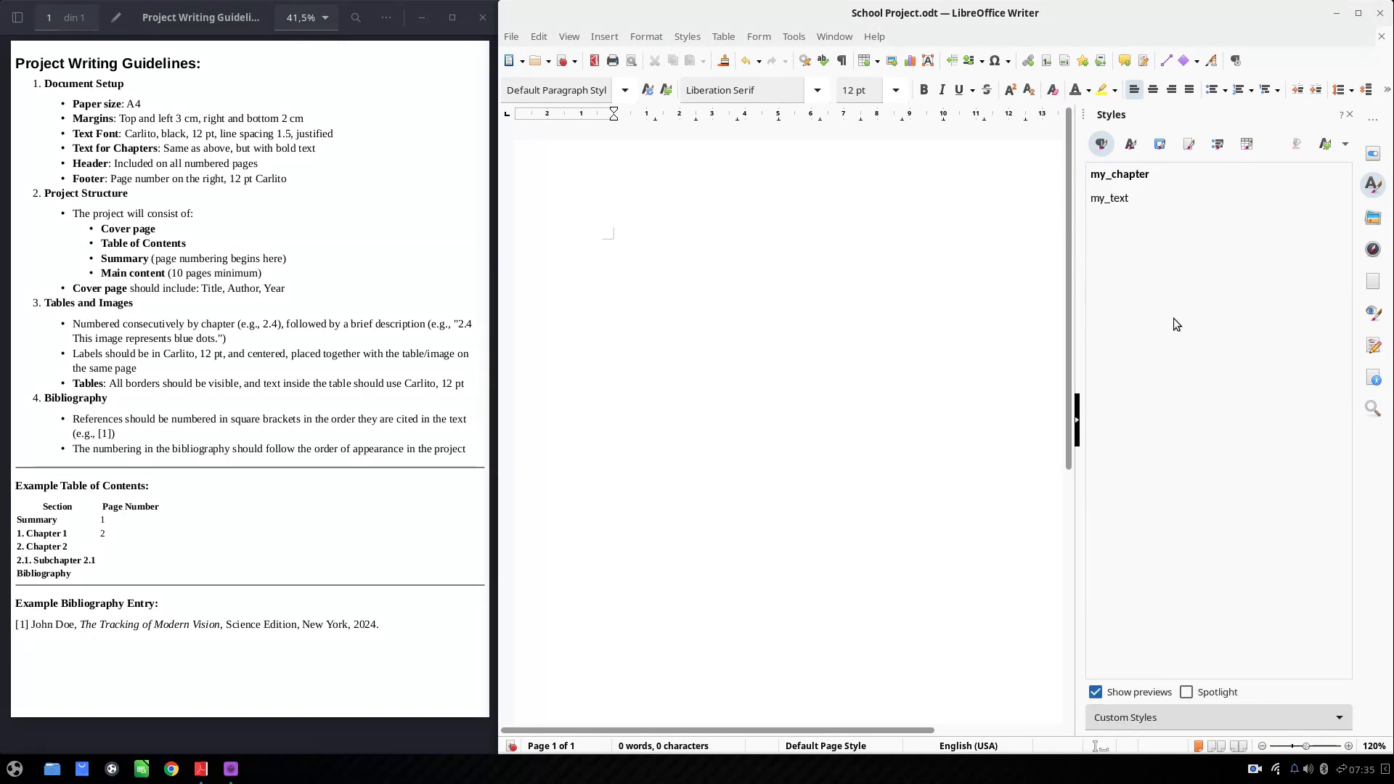
{"action": "left_click", "coordinate": [1124, 179]}
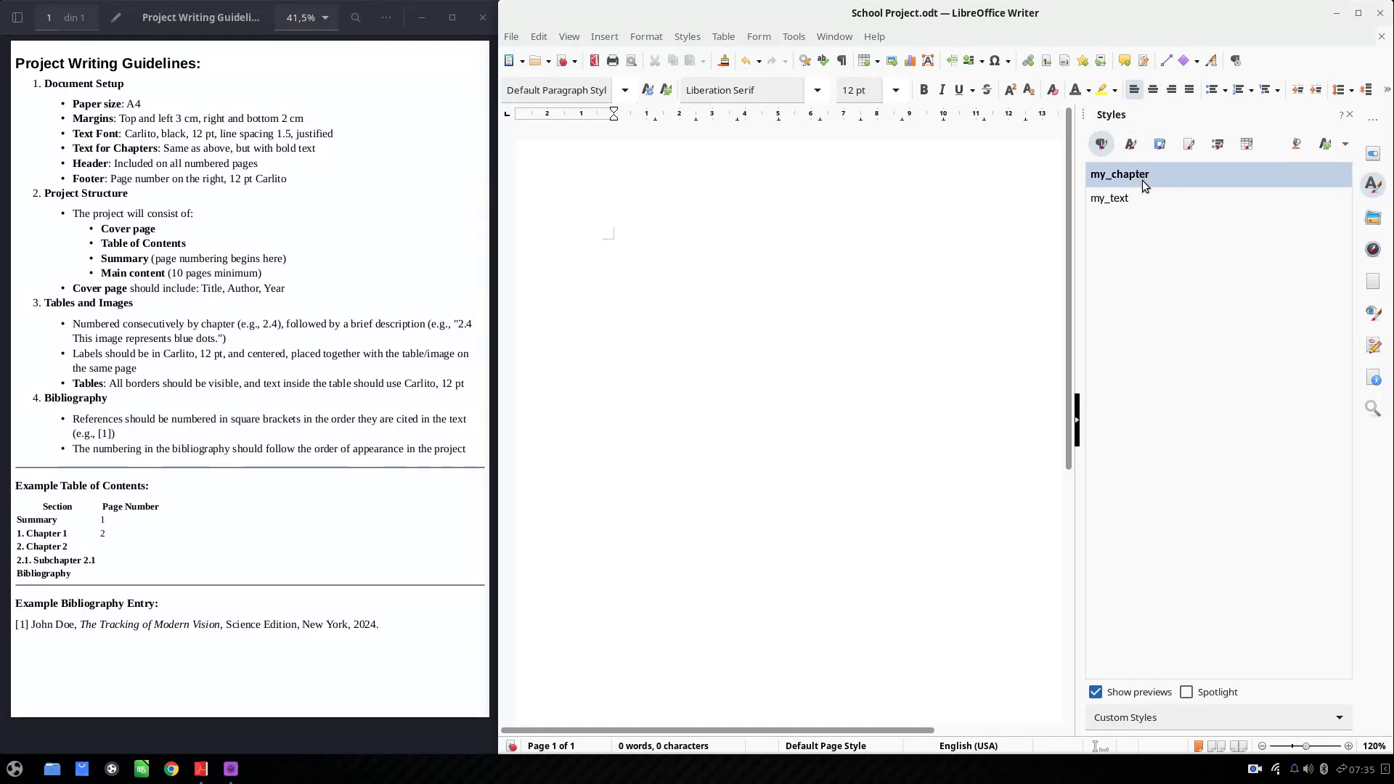
{"action": "right_click", "coordinate": [1133, 179]}
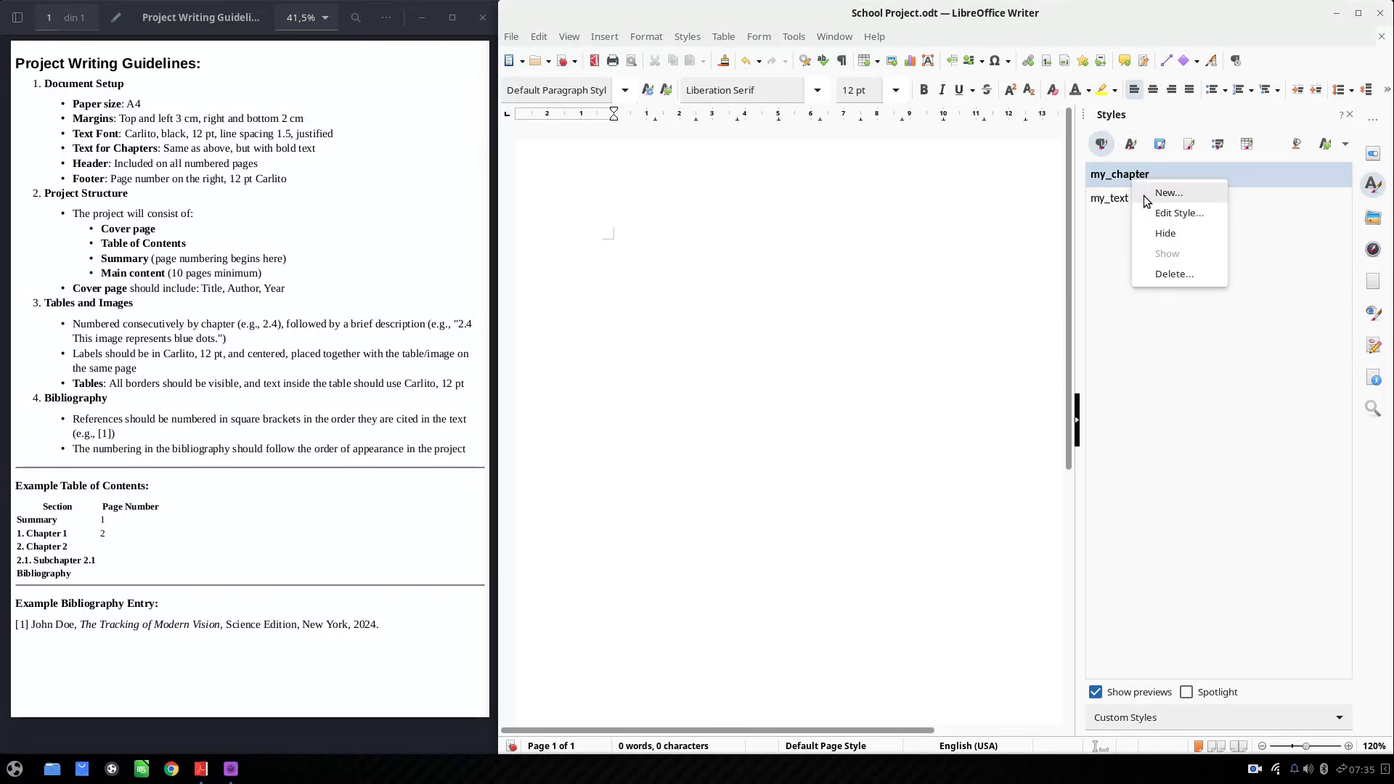
{"action": "left_click", "coordinate": [1144, 195]}
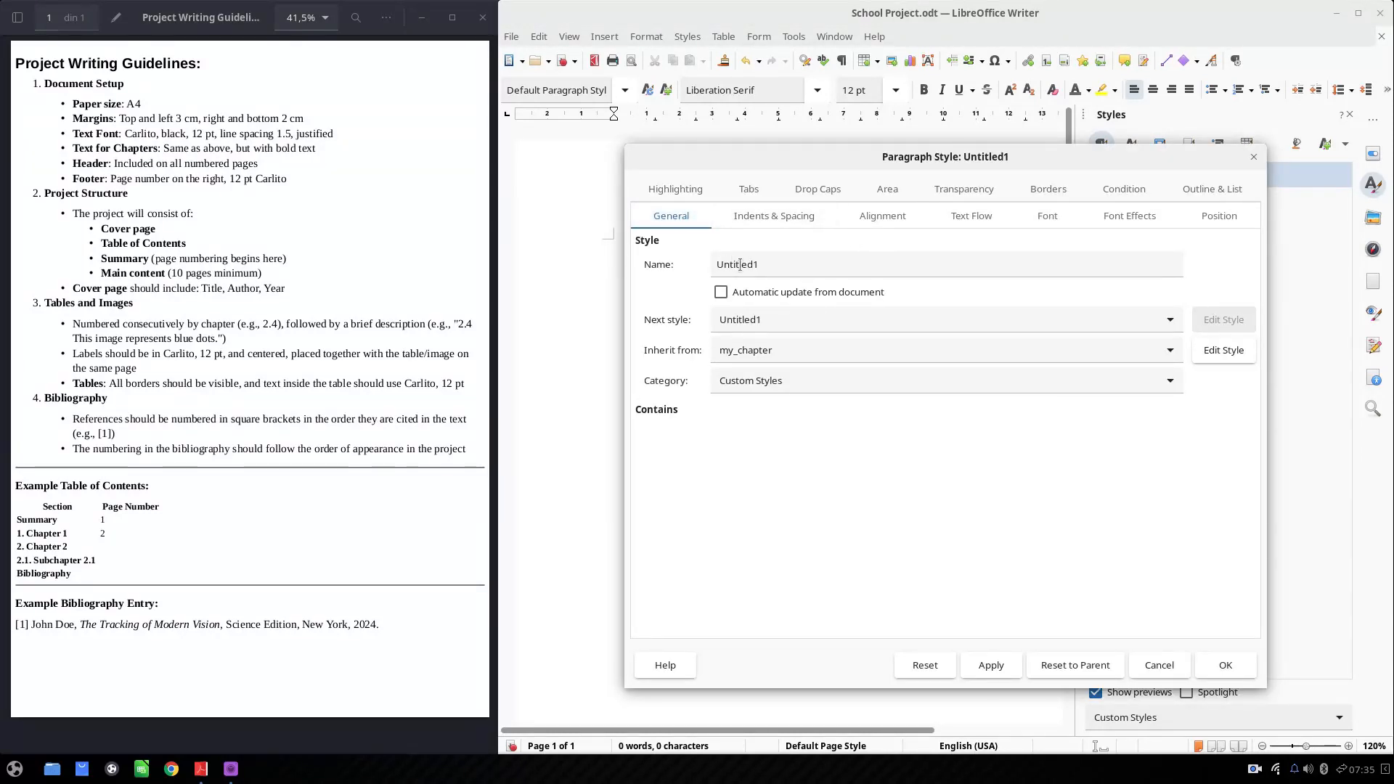
{"action": "double_click", "coordinate": [773, 268]}
{"action": "type", "text": "my"}
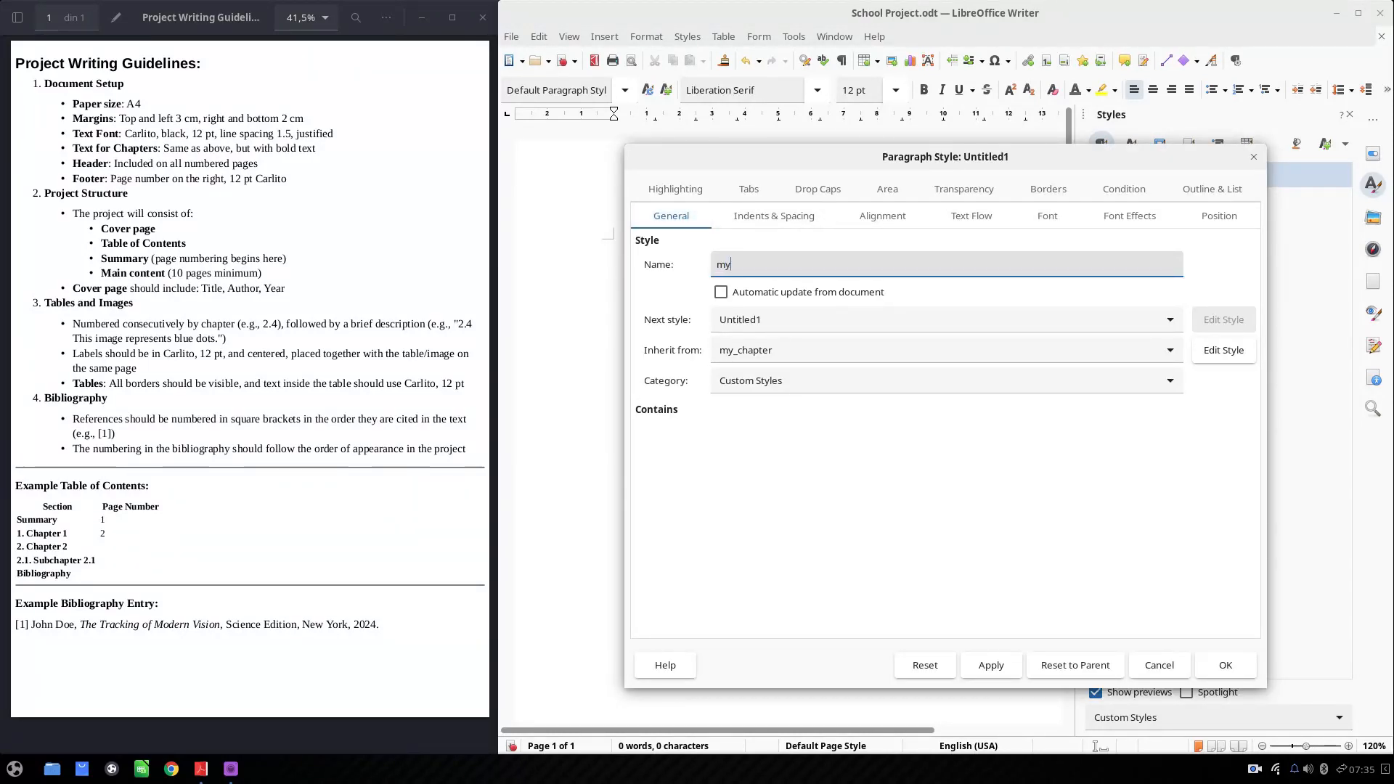
{"action": "type", "text": "_subchapter"}
Check the inherited spacing and font settings of my_subchapter and save the new style
{"action": "left_click", "coordinate": [792, 217]}
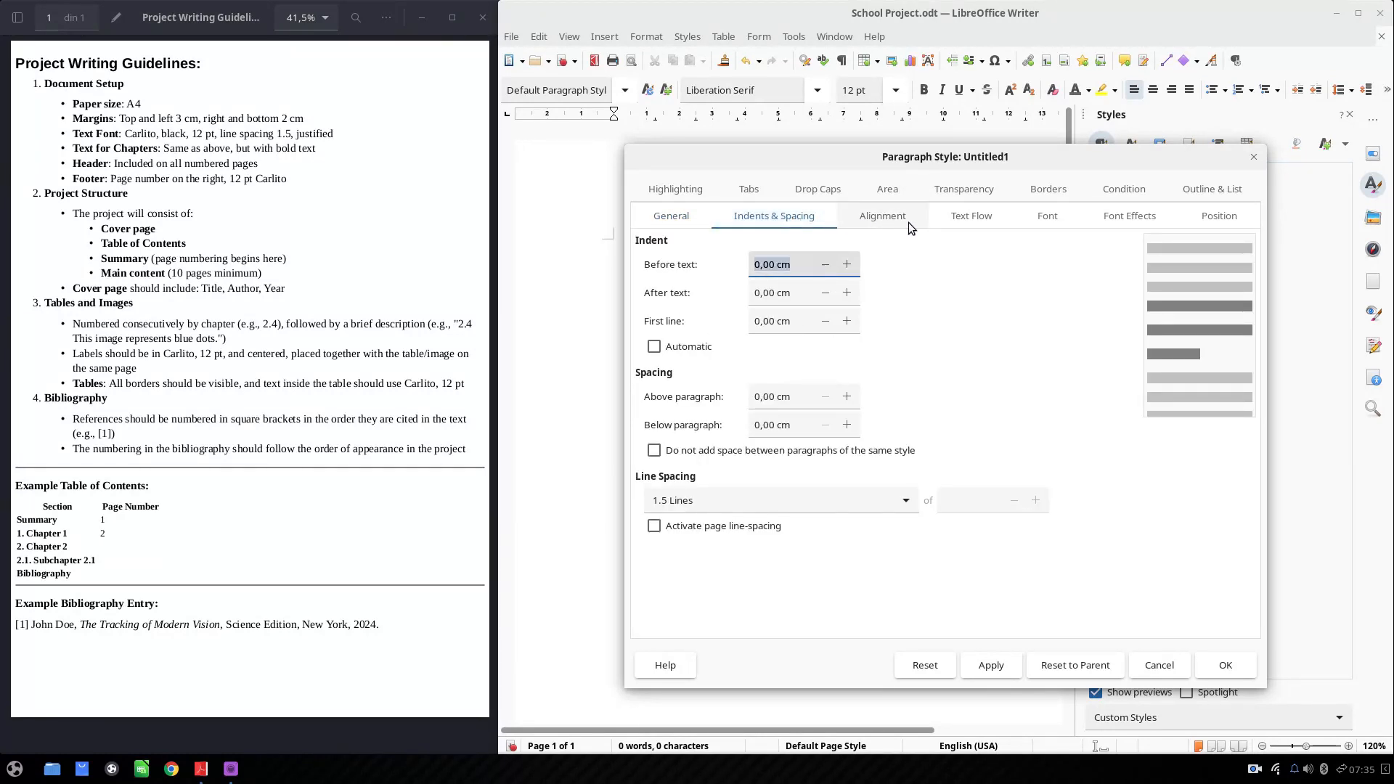
{"action": "left_click", "coordinate": [1038, 221]}
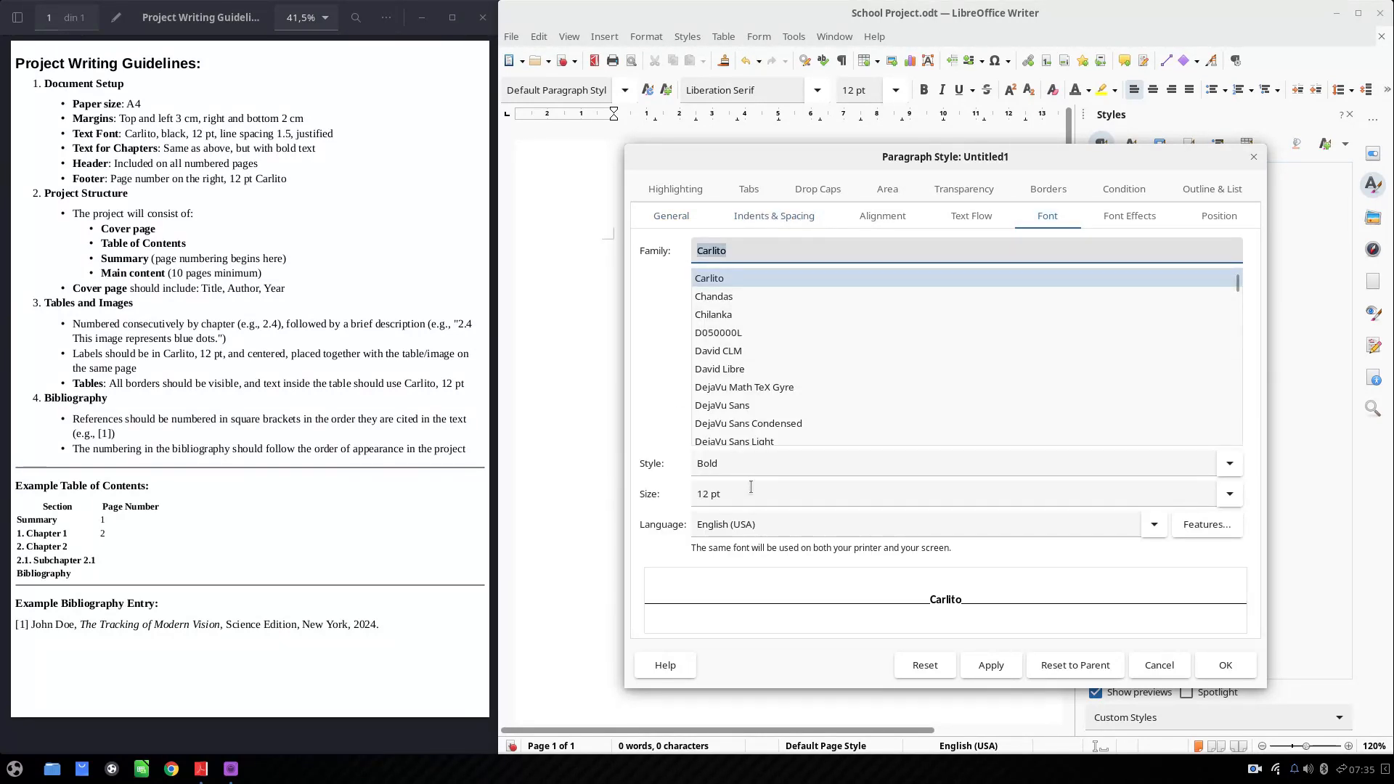
{"action": "left_click", "coordinate": [988, 662]}
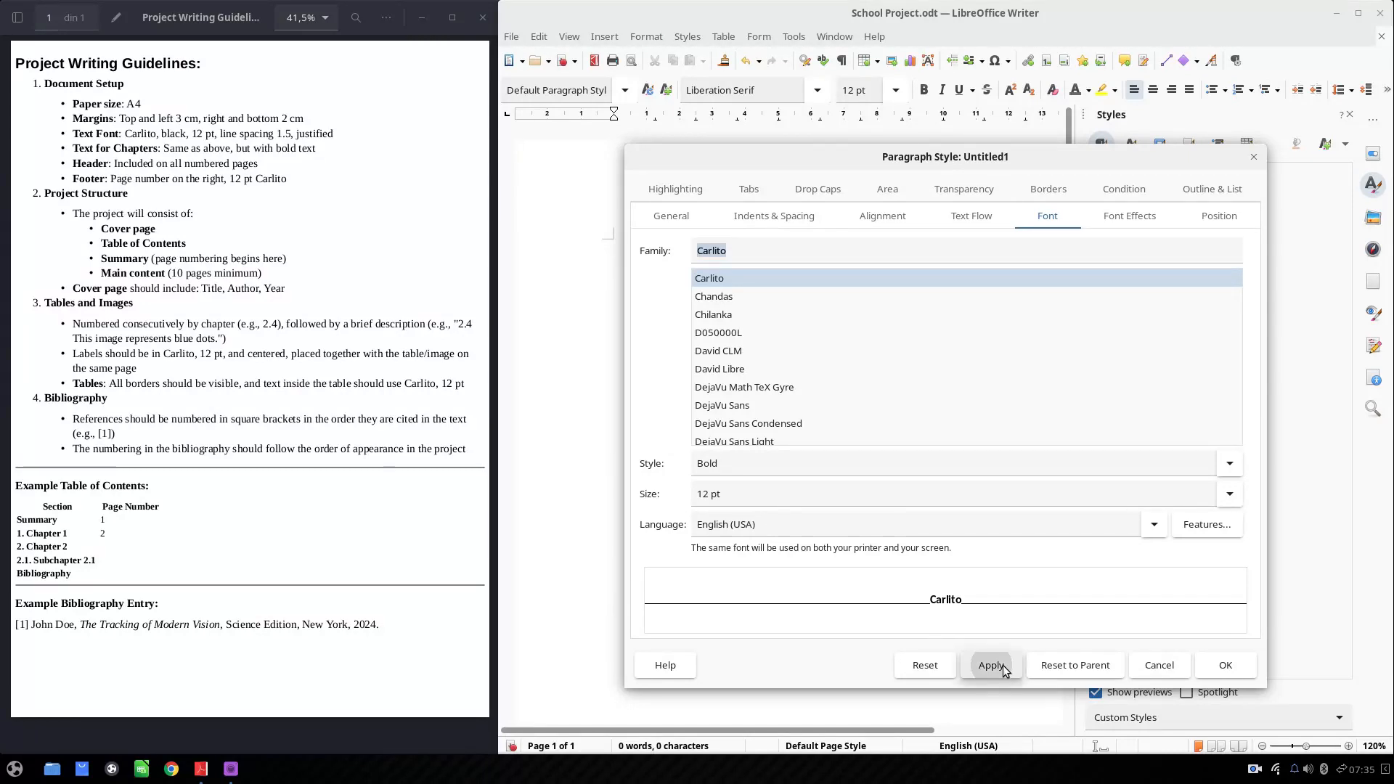
{"action": "left_click", "coordinate": [1210, 673]}
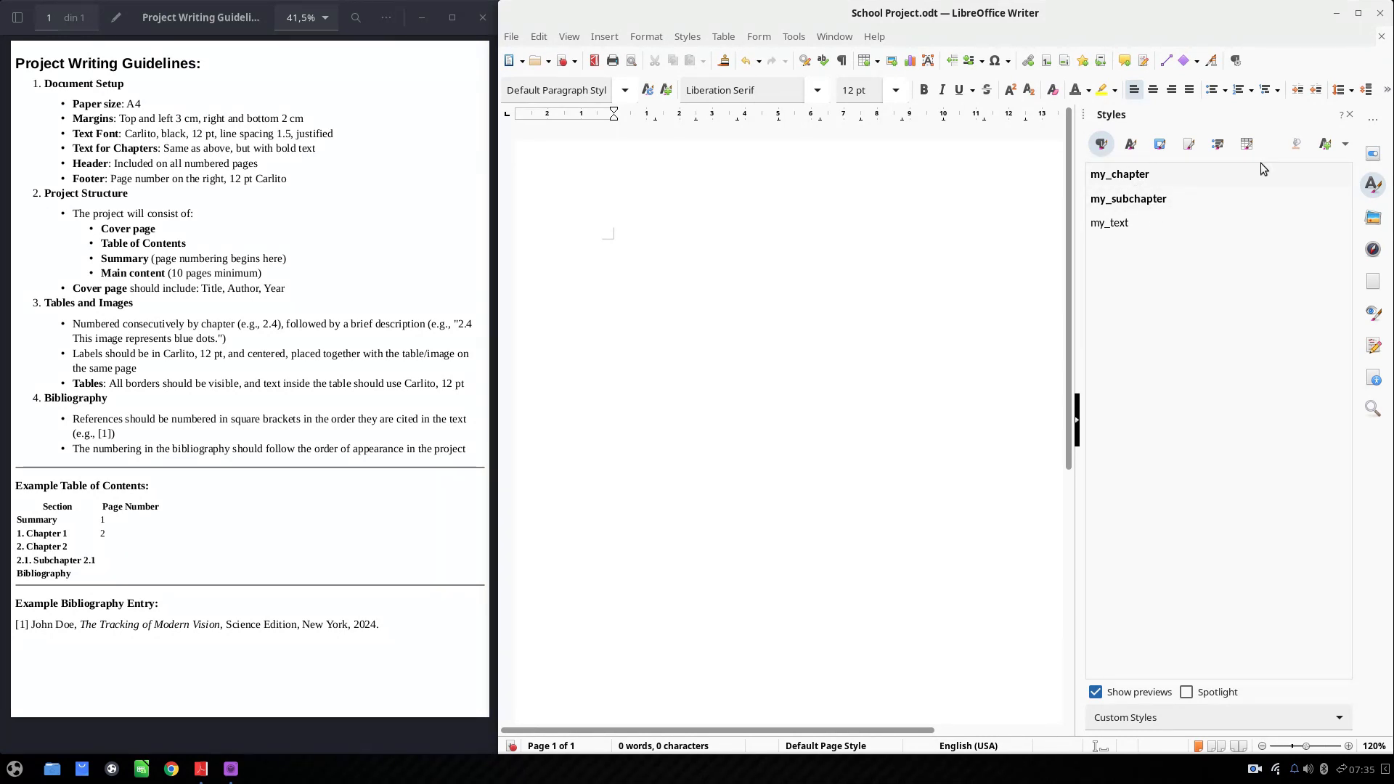
Compare the page format and margins of the Default Page Style with the Document Setup guidelines
{"action": "left_click", "coordinate": [1147, 215]}
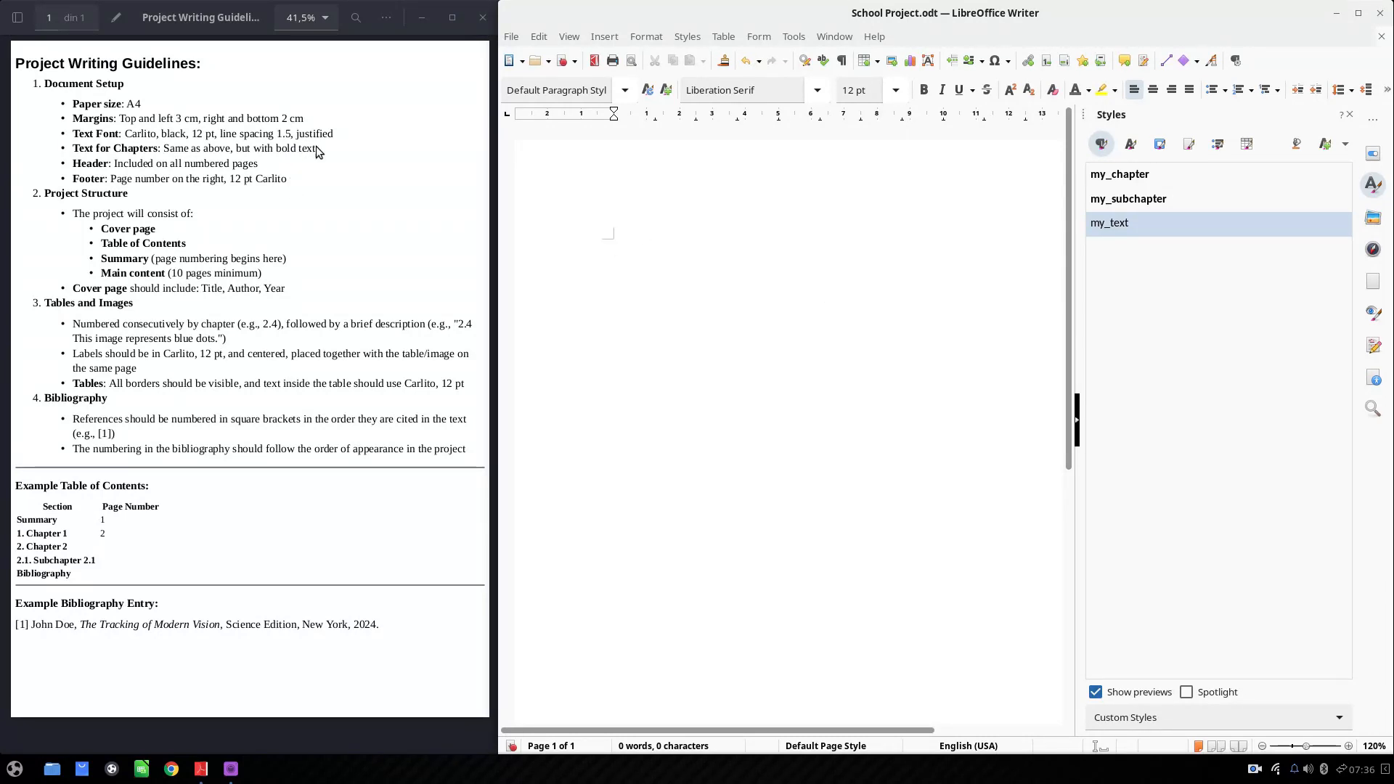
{"action": "left_click_drag", "start_coordinate": [316, 146], "coordinate": [104, 108]}
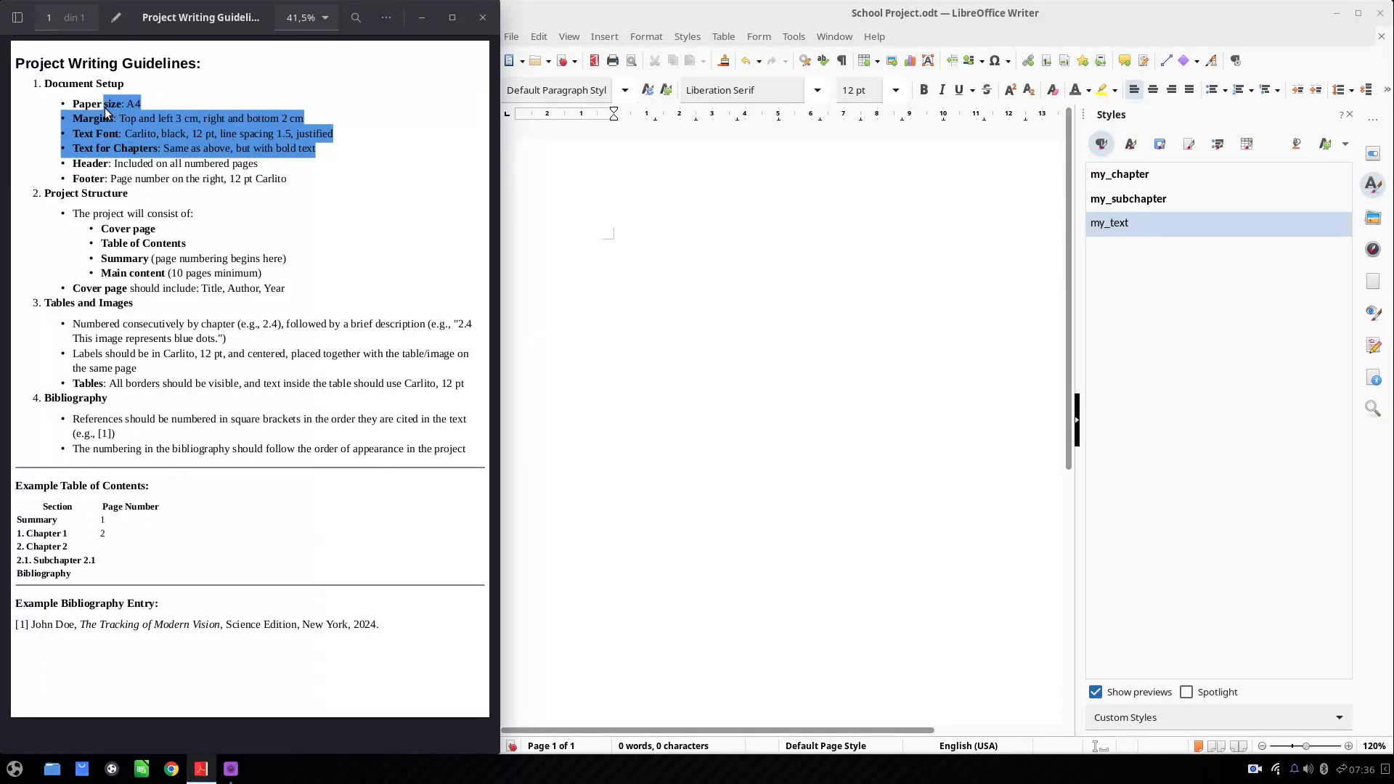
{"action": "left_click", "coordinate": [717, 268]}
{"action": "right_click", "coordinate": [730, 339]}
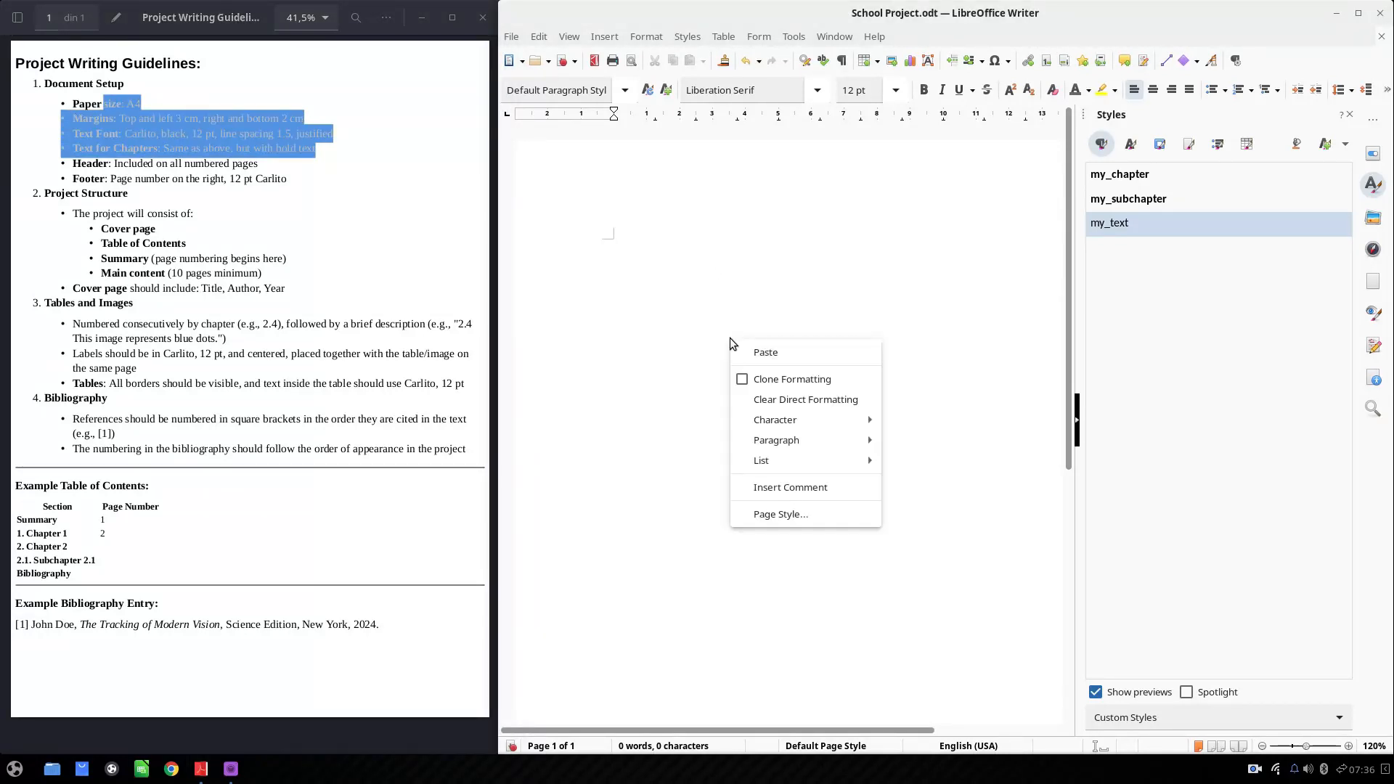
{"action": "left_click", "coordinate": [782, 517]}
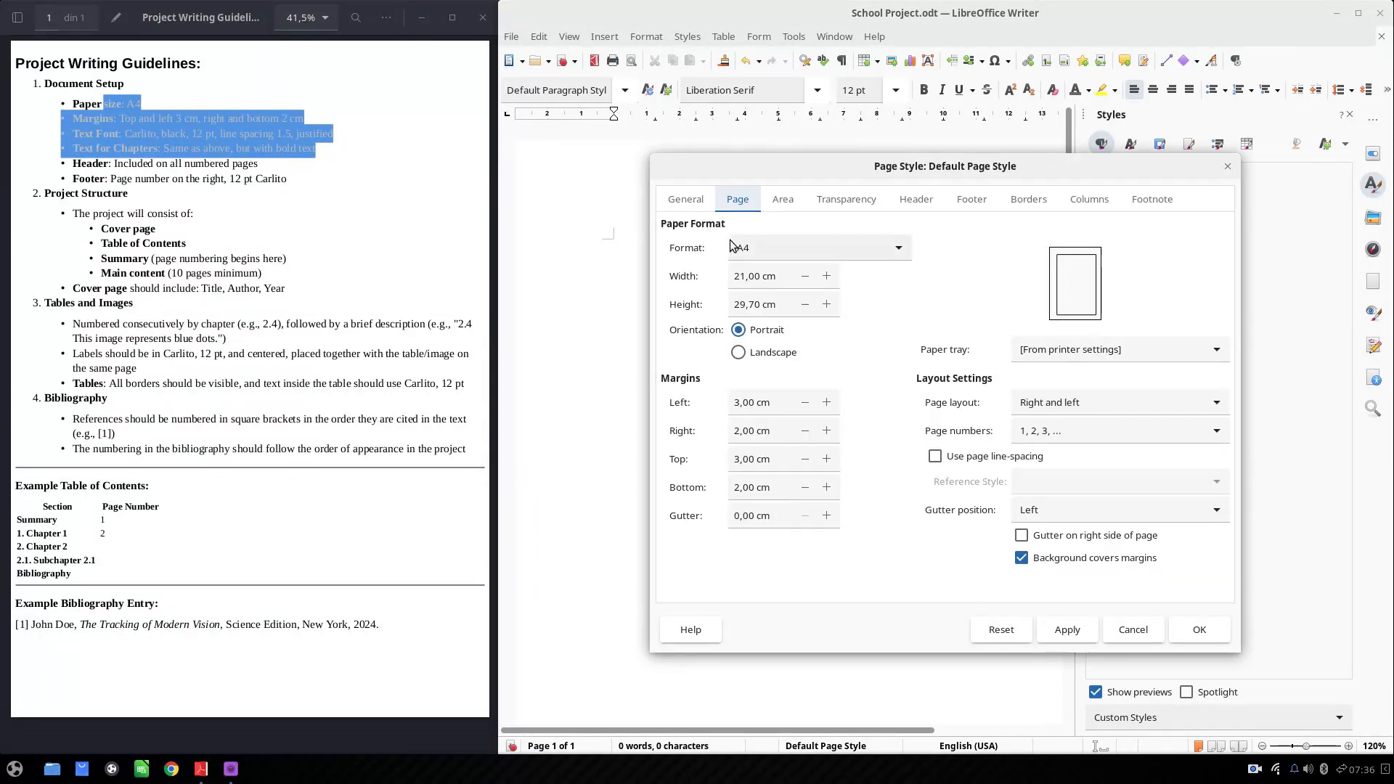
{"action": "left_click", "coordinate": [351, 176]}
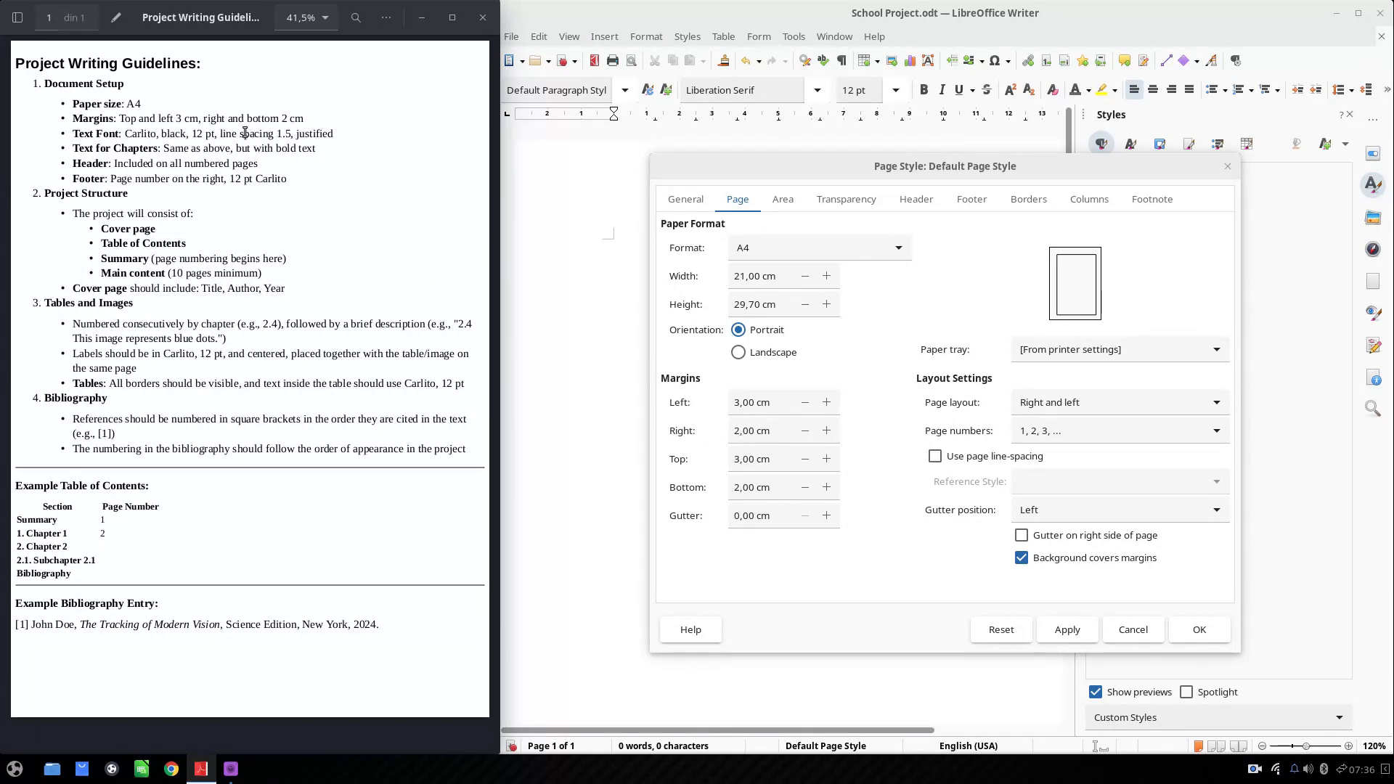
{"action": "left_click", "coordinate": [1199, 629]}
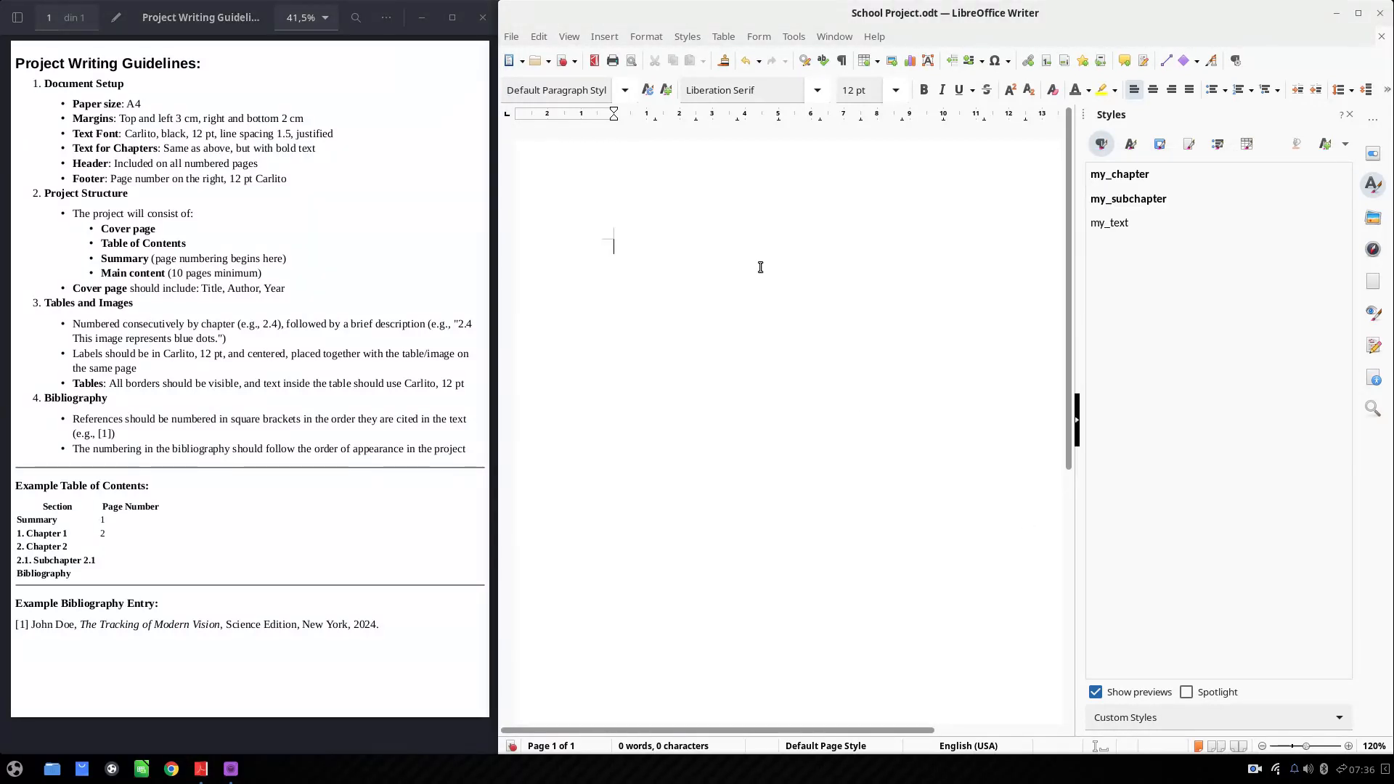
Insert a paragraph of dummy text on the empty page with the AutoText shortcut dt
{"action": "left_click", "coordinate": [1110, 229]}
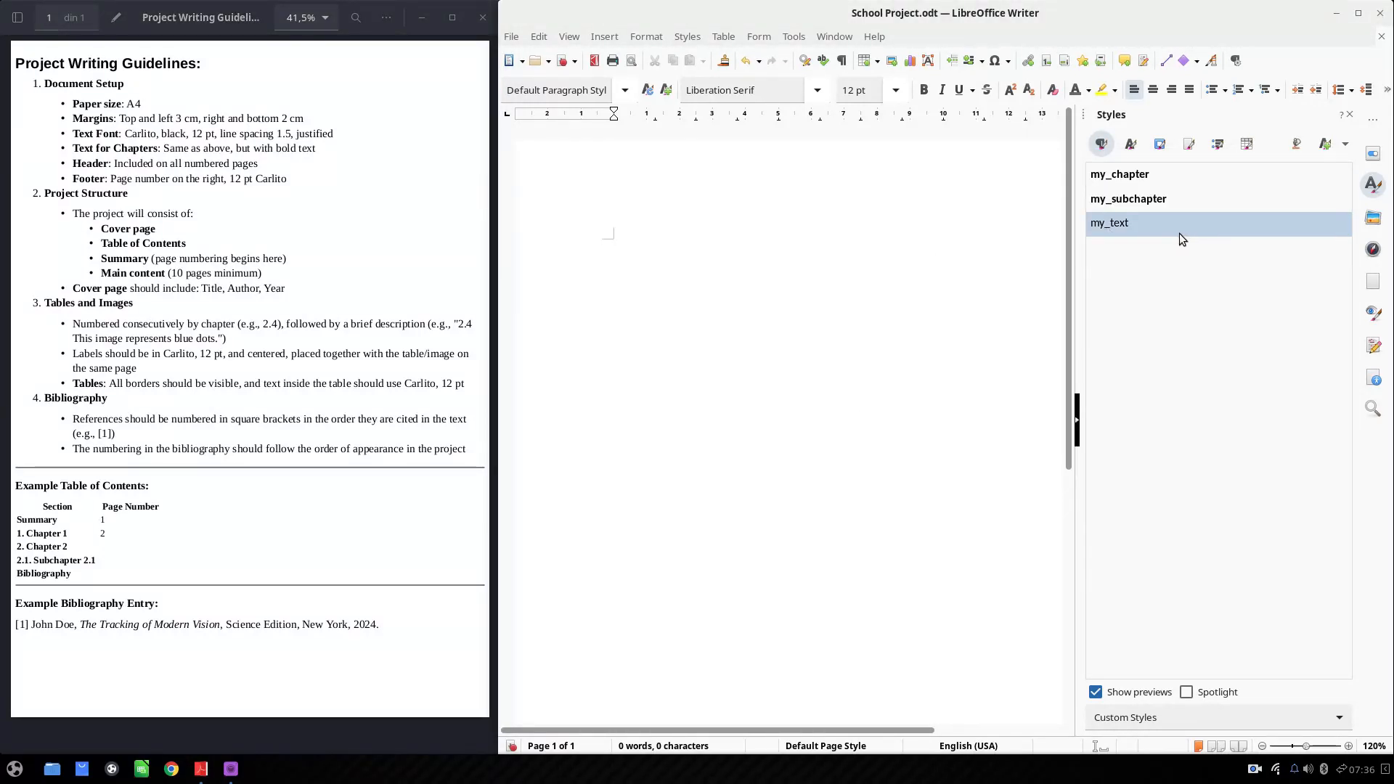
{"action": "left_click", "coordinate": [839, 262]}
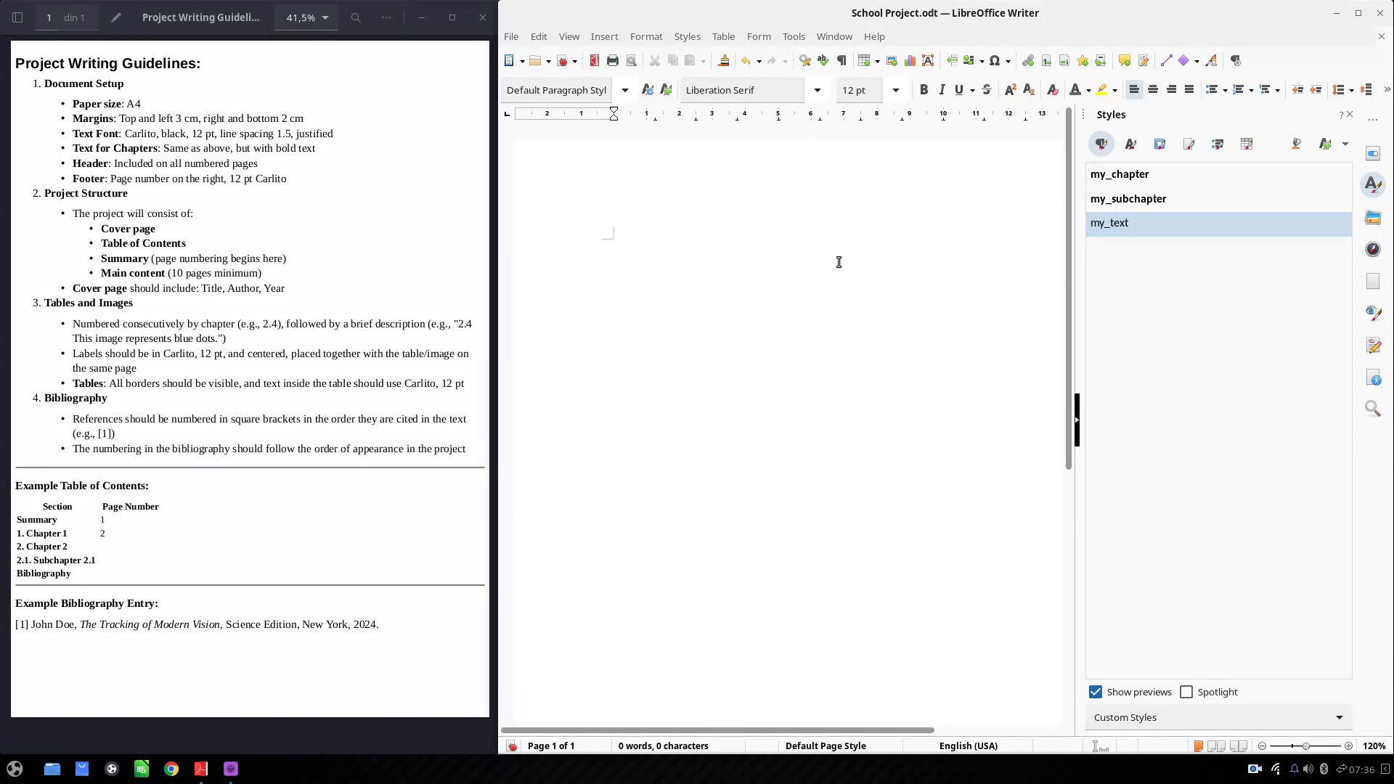
{"action": "type", "text": "dt"}
{"action": "key", "text": "F3"}
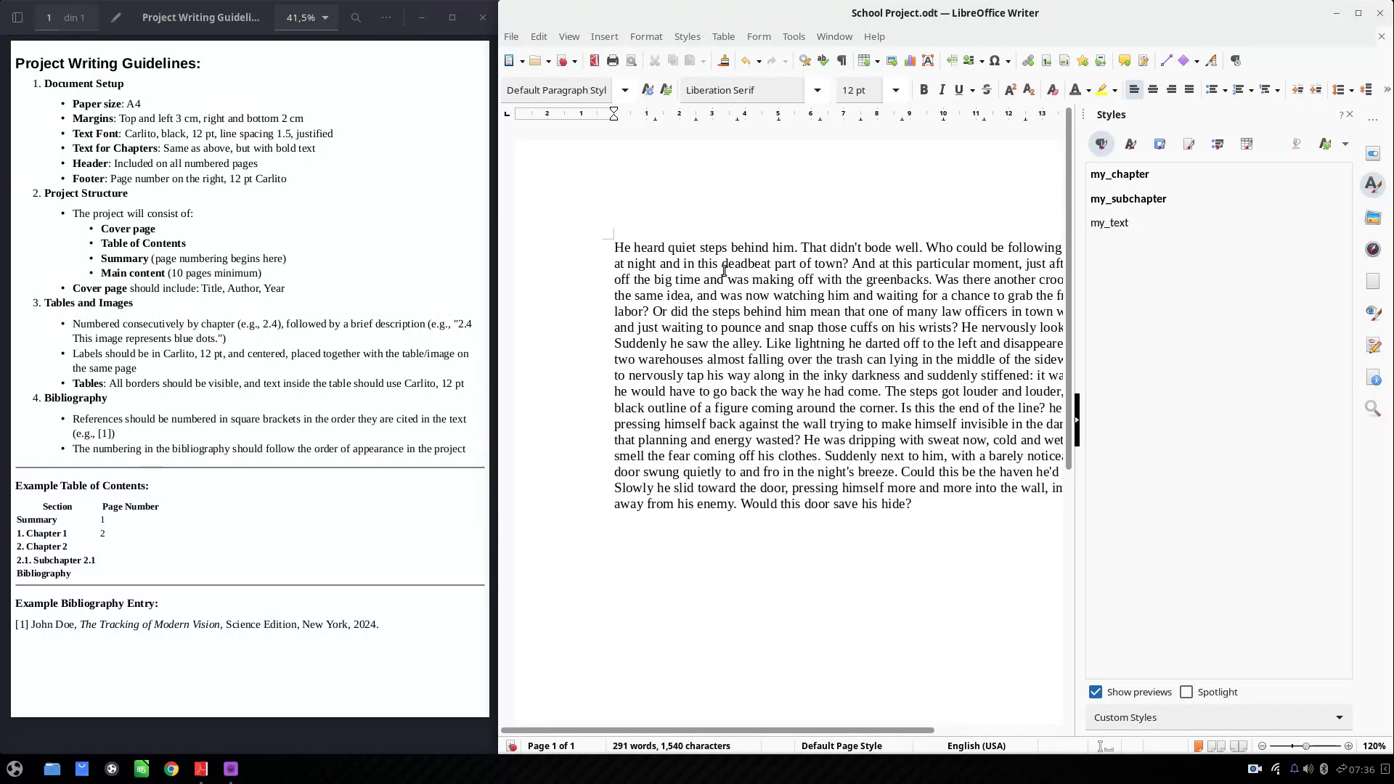
Apply the my_text paragraph style to the dummy text paragraph
{"action": "left_click_drag", "start_coordinate": [615, 248], "coordinate": [857, 443]}
{"action": "left_click", "coordinate": [865, 475]}
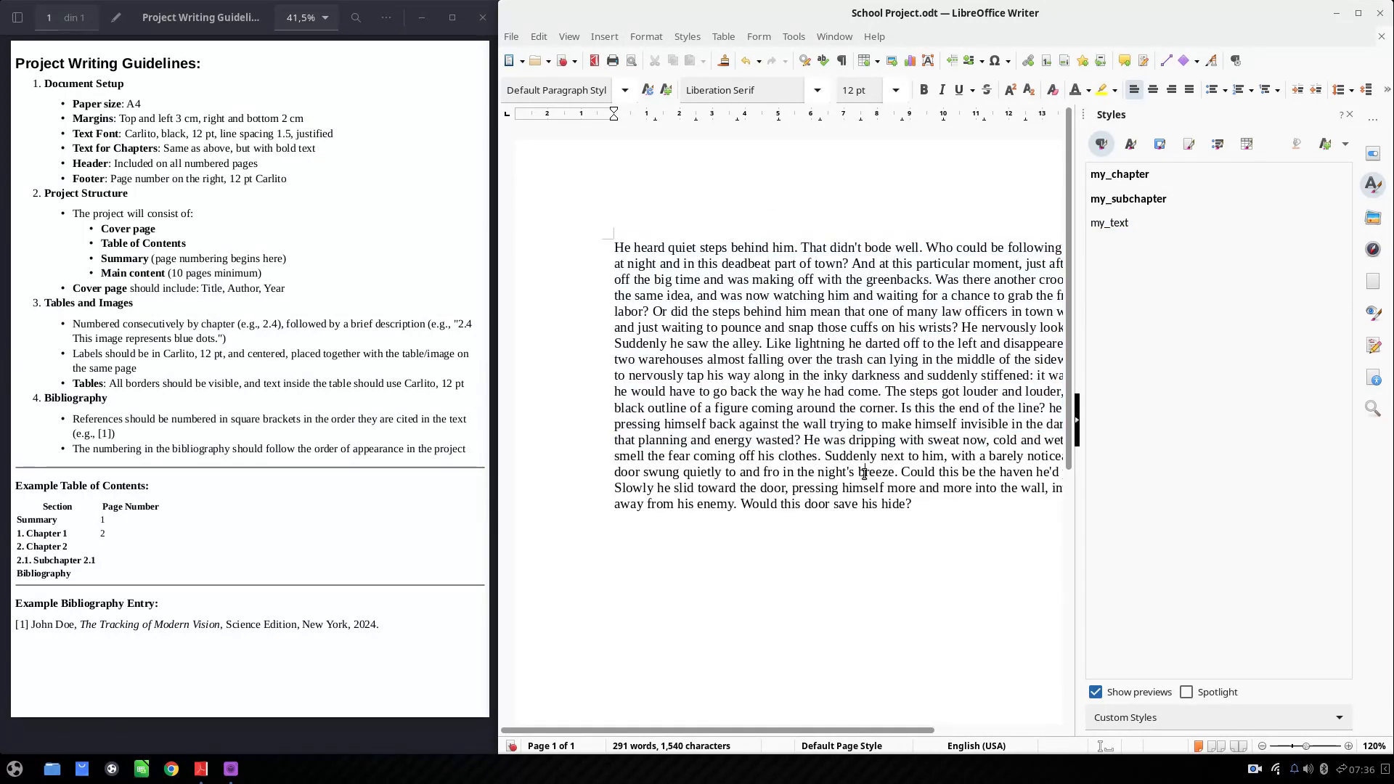
{"action": "double_click", "coordinate": [1114, 223]}
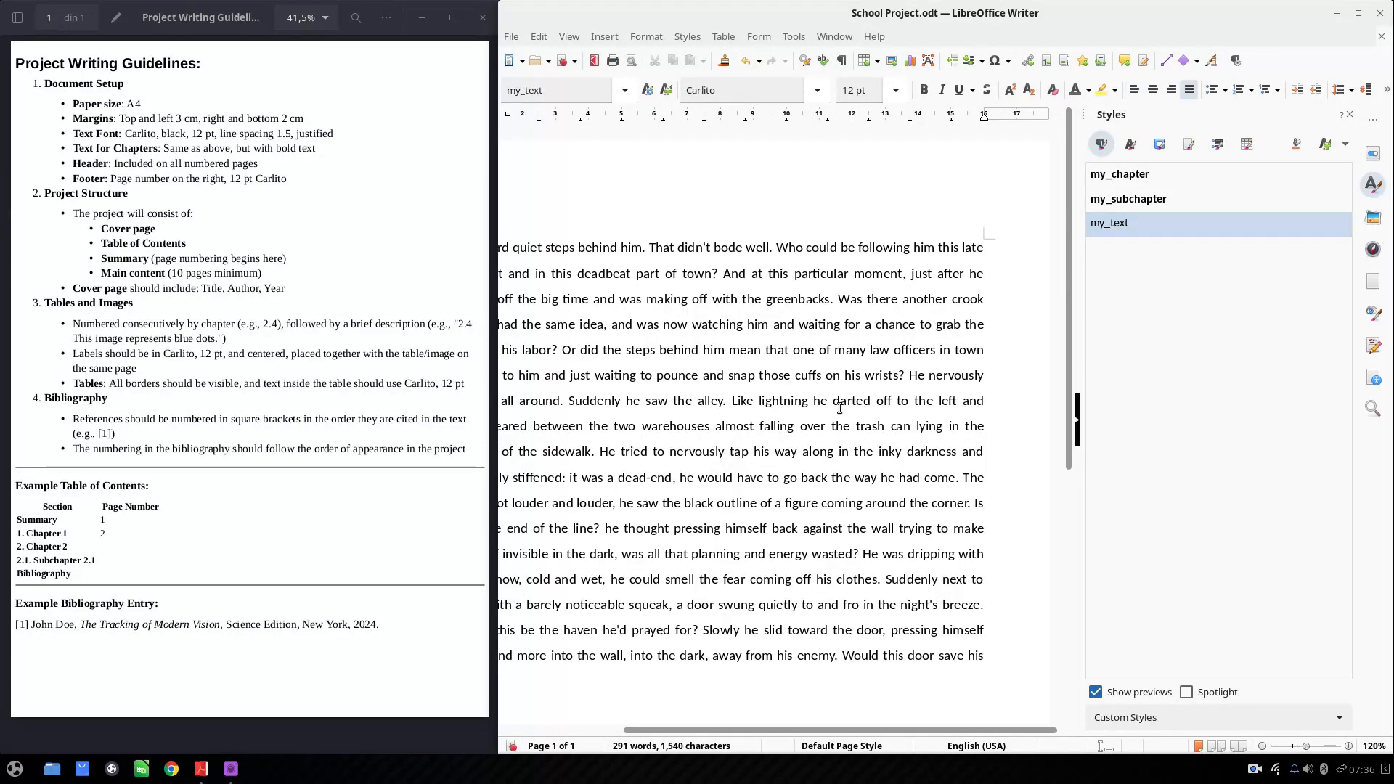
{"action": "scroll", "coordinate": [793, 427], "scroll_direction": "down", "scroll_amount": 3}
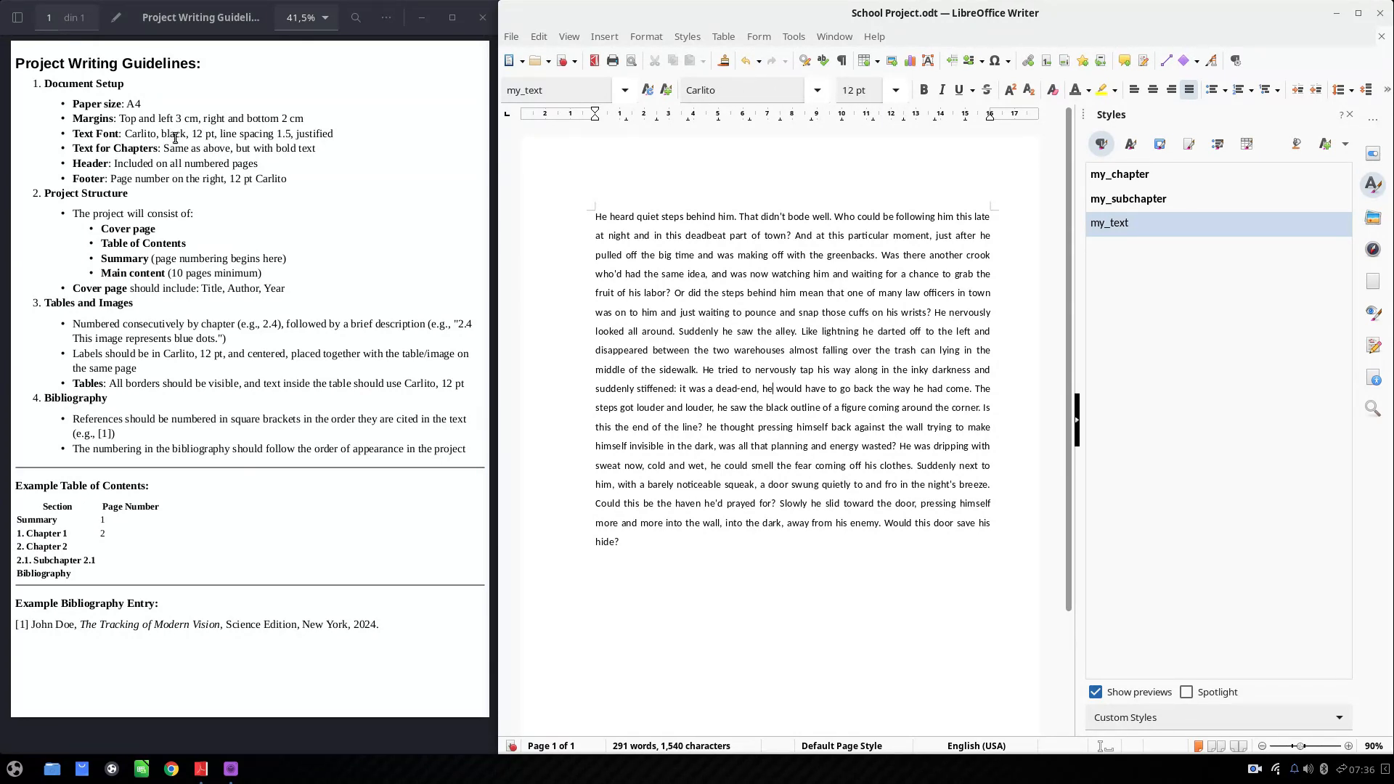
Review the my_text style's font, font colour, line spacing and alignment against the text requirements in the guidelines
{"action": "right_click", "coordinate": [745, 239]}
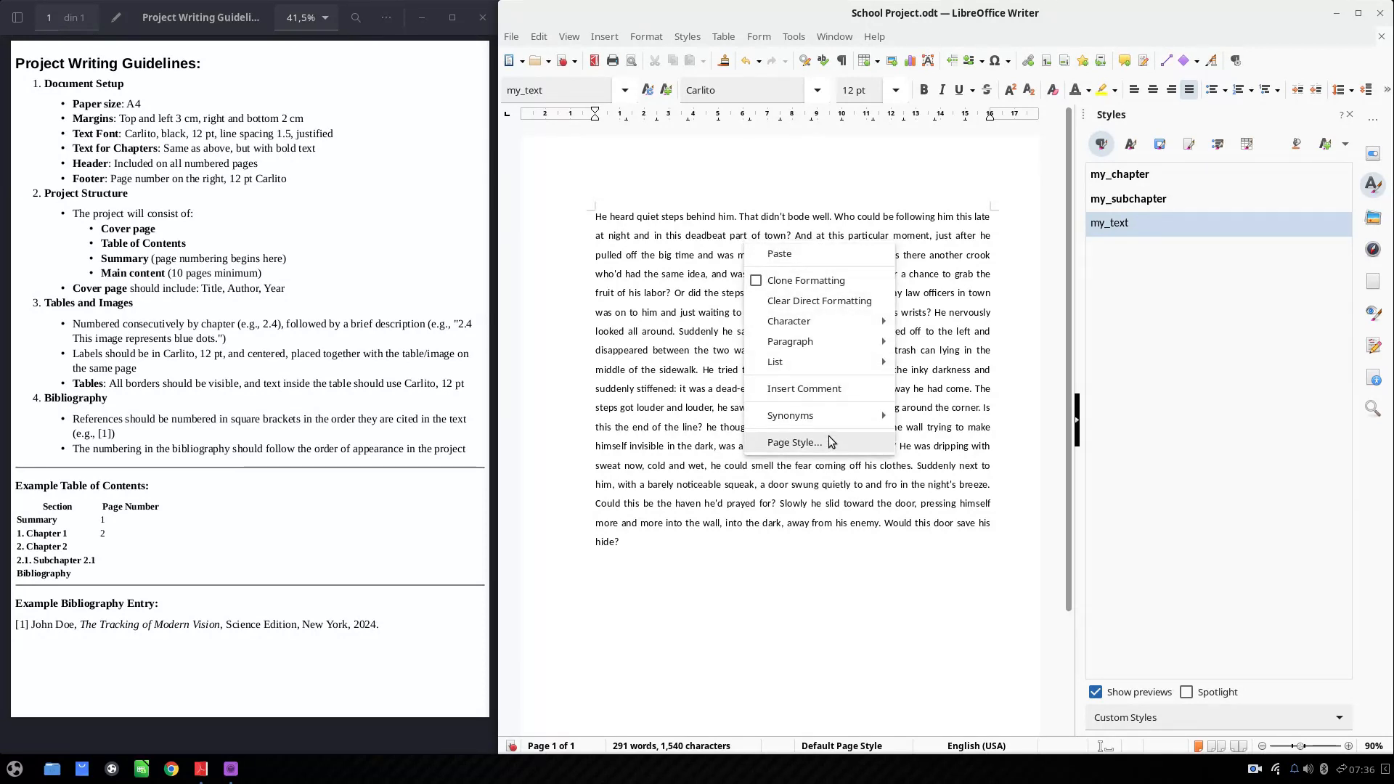
{"action": "left_click", "coordinate": [1064, 255]}
{"action": "right_click", "coordinate": [1114, 226]}
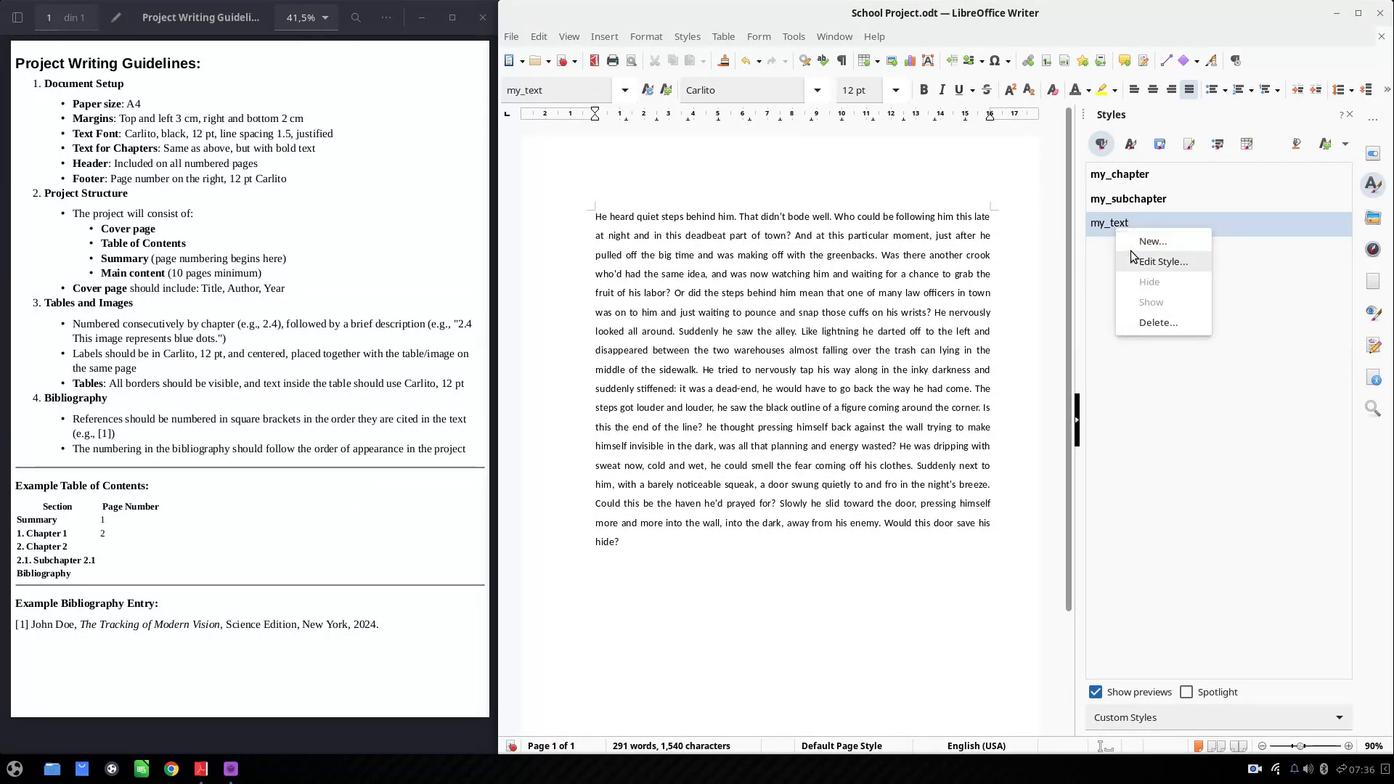
{"action": "left_click", "coordinate": [1133, 256]}
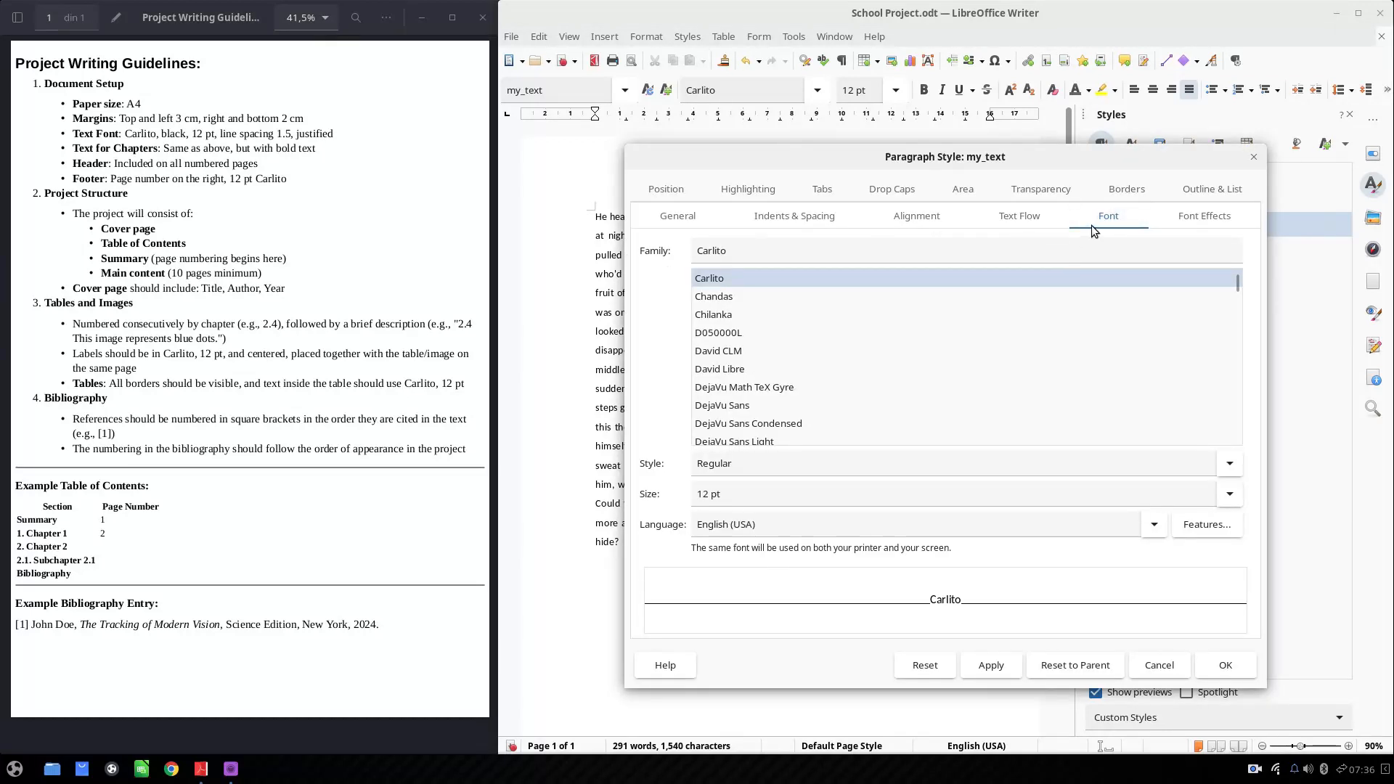
{"action": "left_click", "coordinate": [1166, 220]}
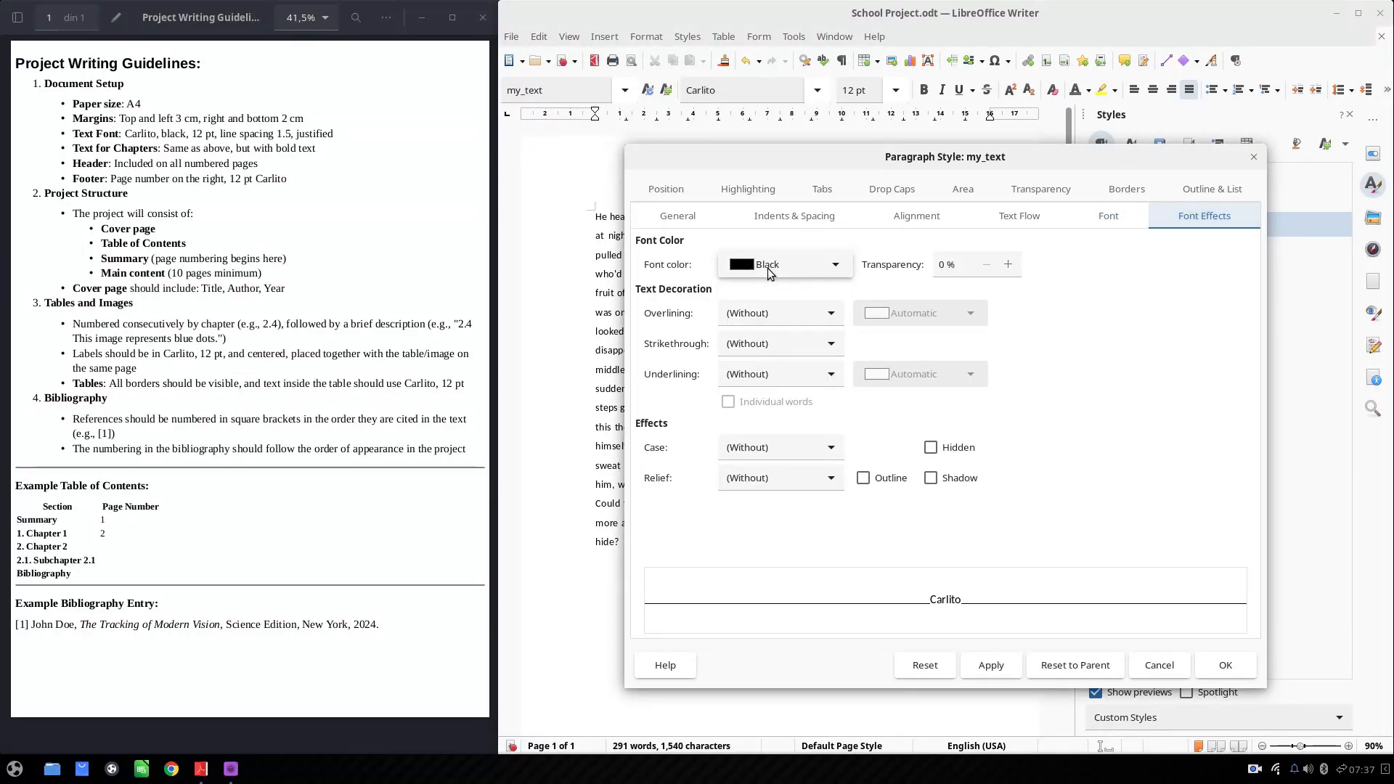
{"action": "left_click", "coordinate": [1128, 225]}
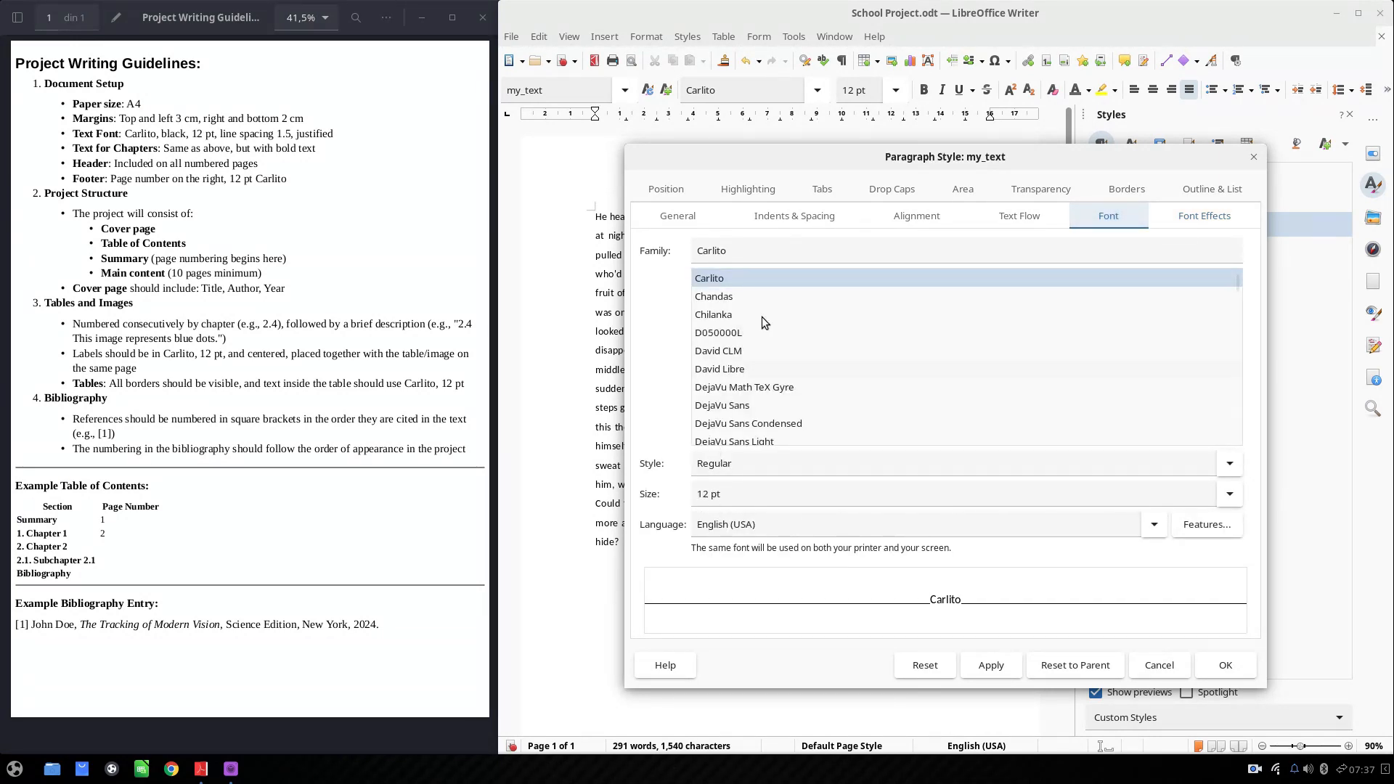
{"action": "left_click", "coordinate": [795, 216]}
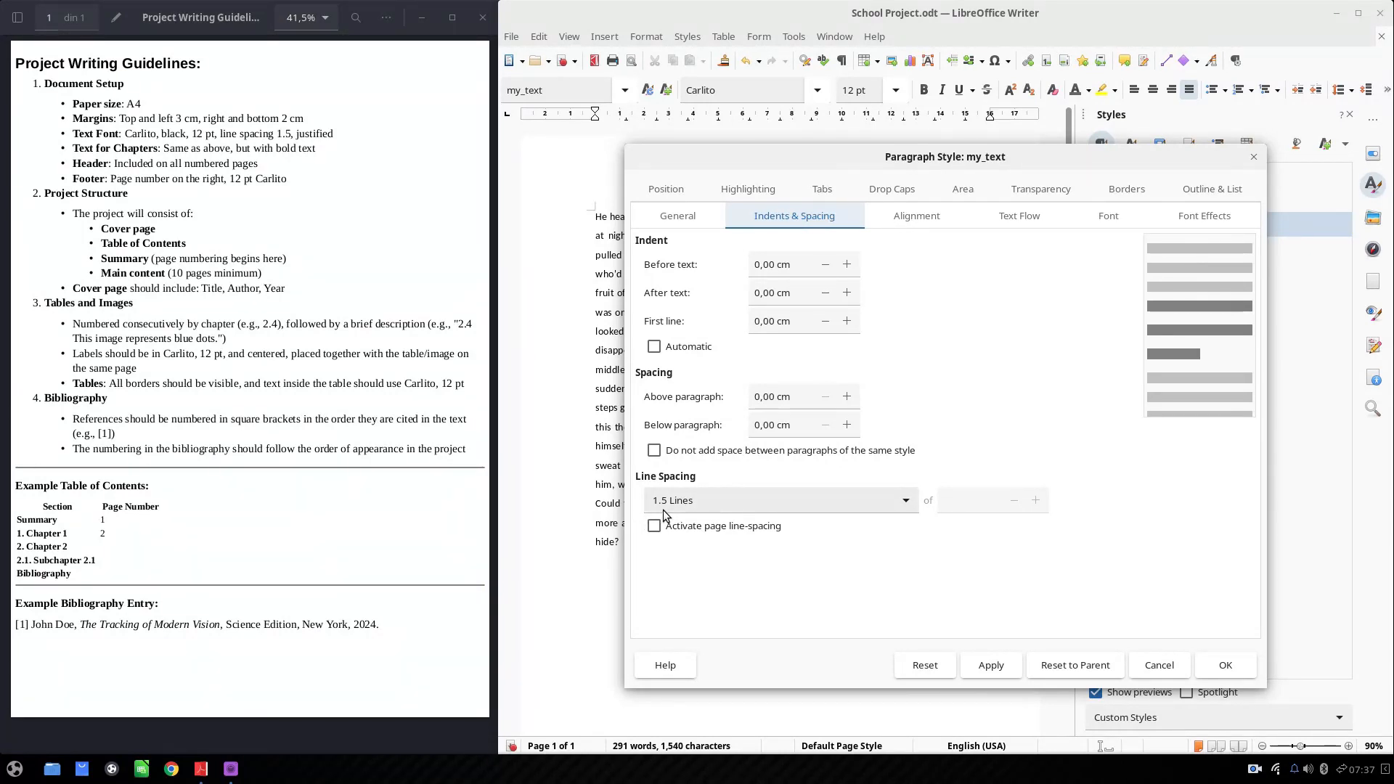
{"action": "left_click", "coordinate": [914, 218]}
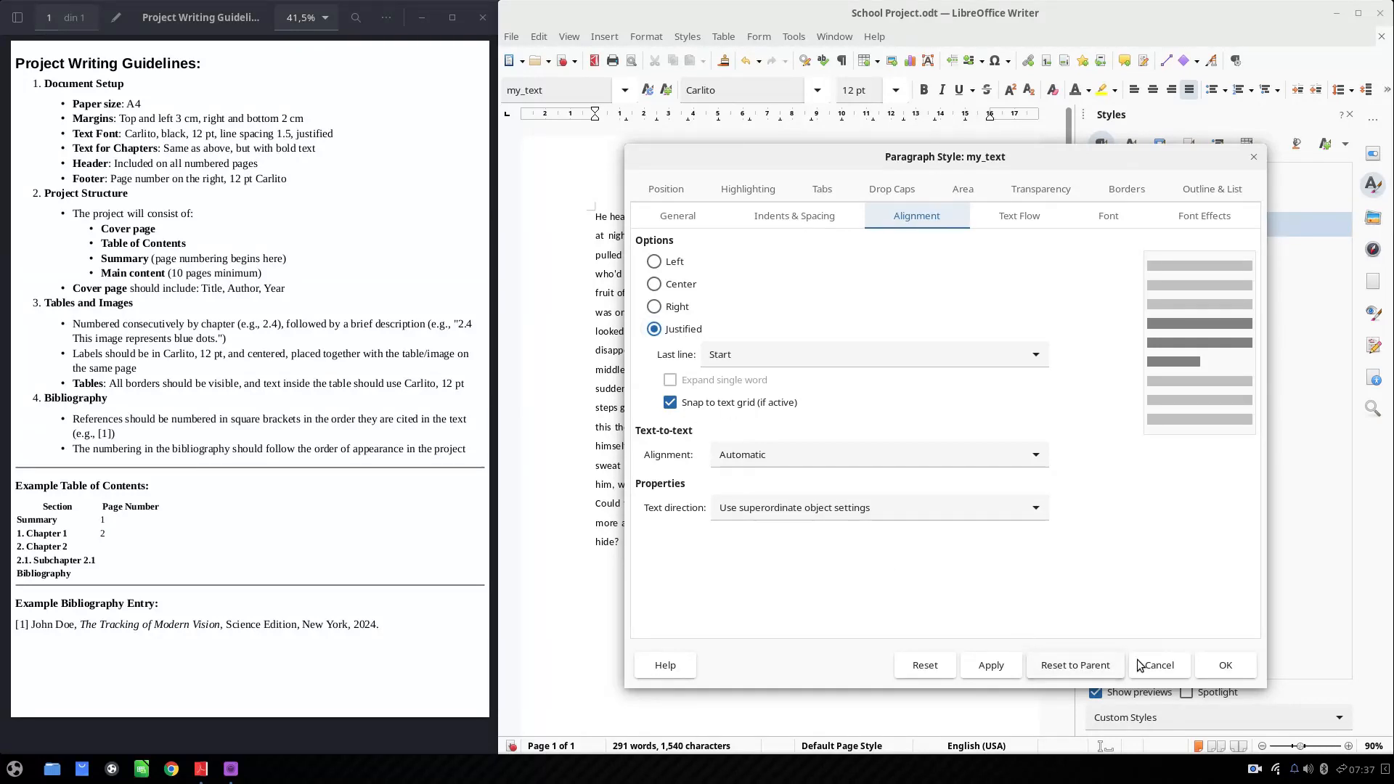
Check the my_chapter style's alignment and font settings against the text requirements for chapters in the guidelines
{"action": "left_click", "coordinate": [1226, 665]}
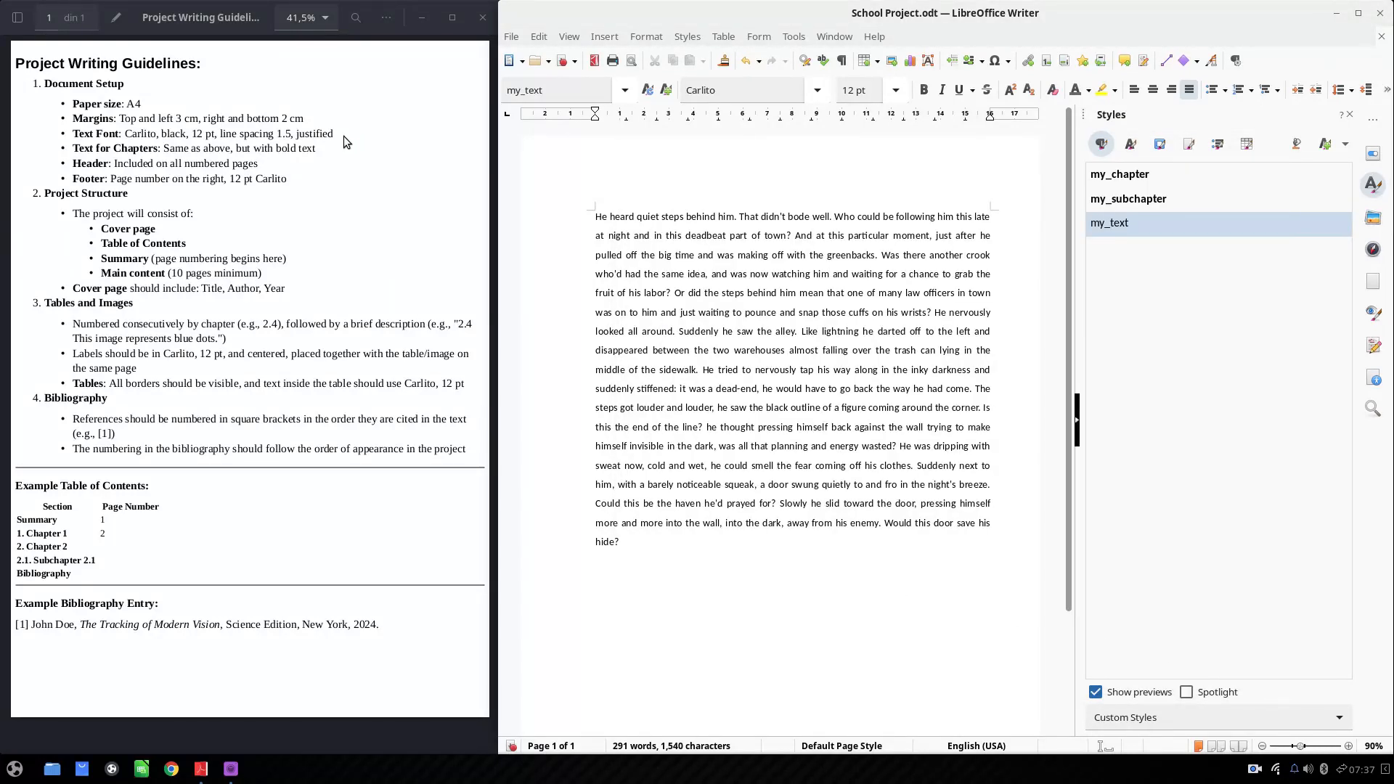
{"action": "left_click_drag", "start_coordinate": [343, 136], "coordinate": [71, 112]}
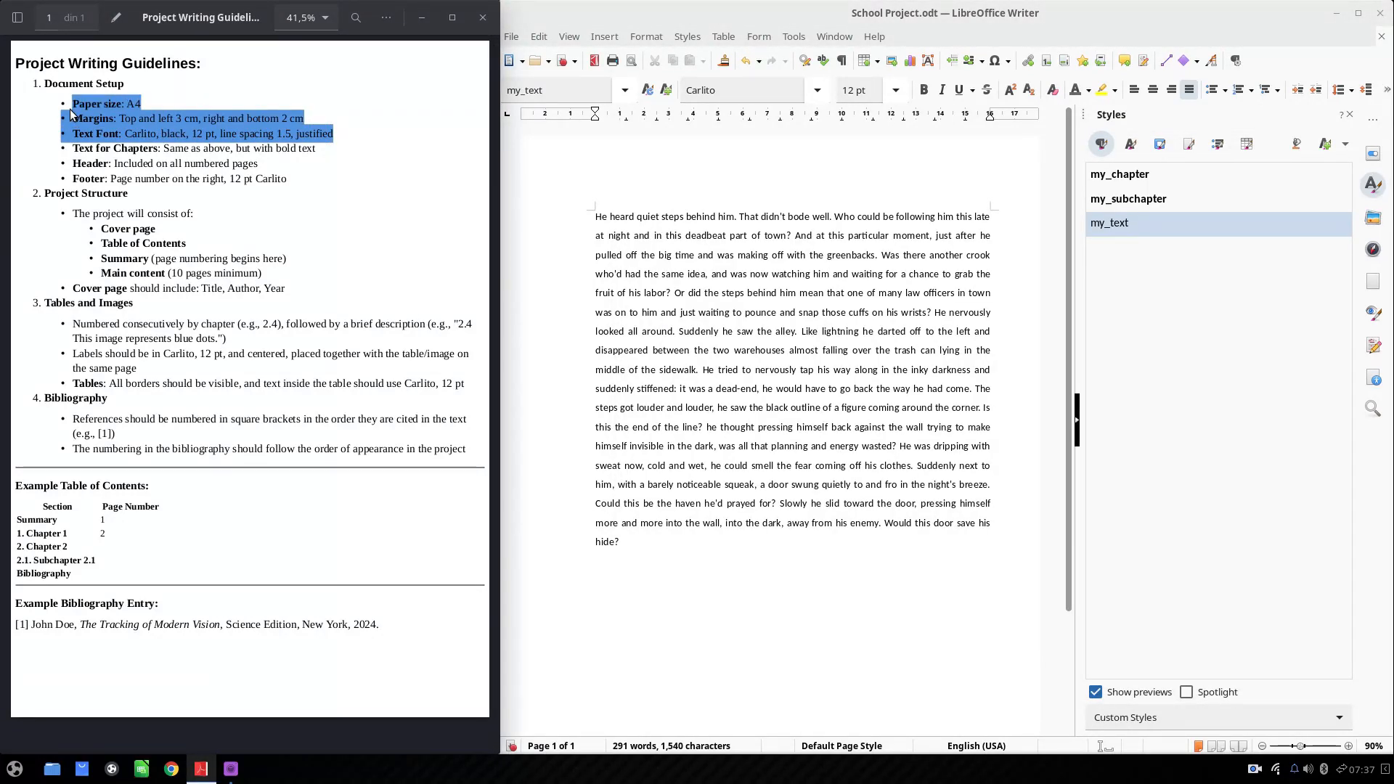
{"action": "left_click", "coordinate": [1123, 182]}
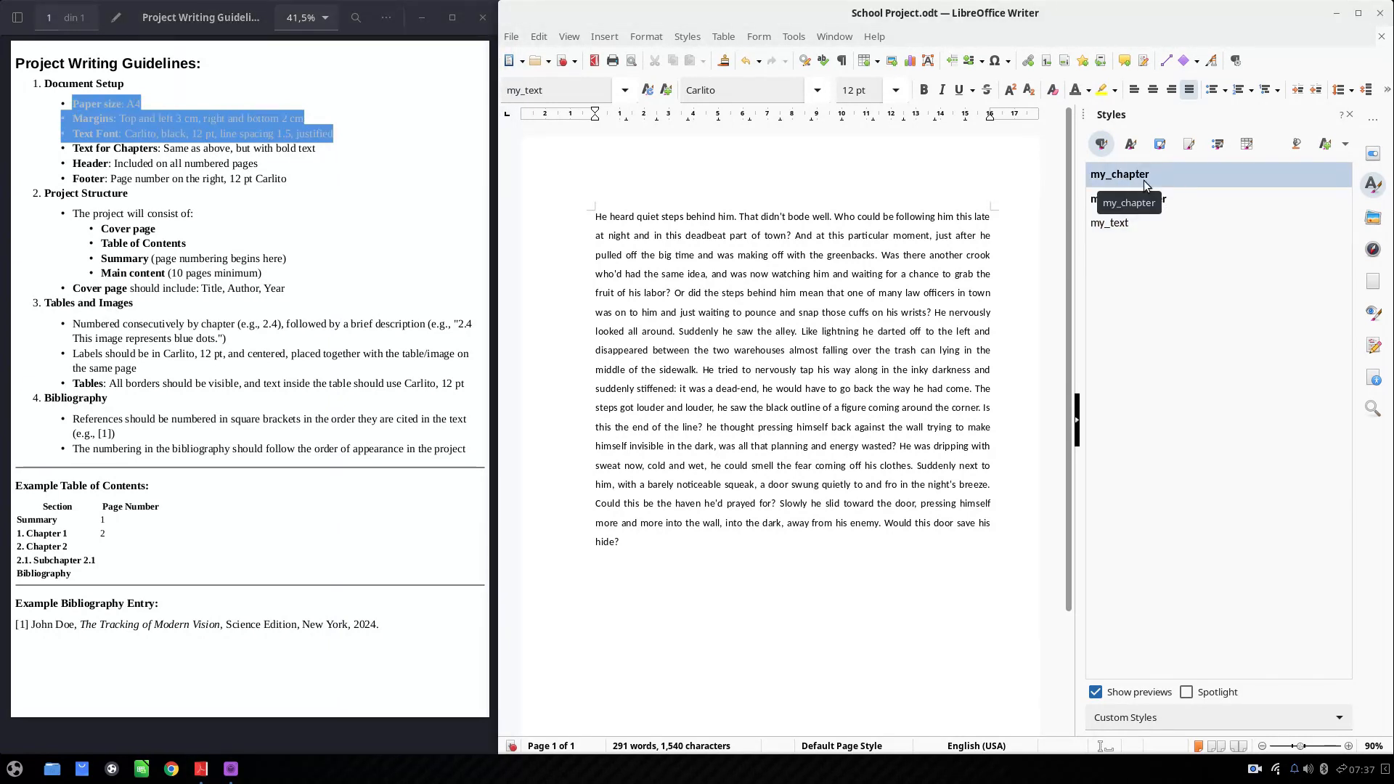
{"action": "right_click", "coordinate": [1123, 181]}
{"action": "left_click", "coordinate": [1151, 210]}
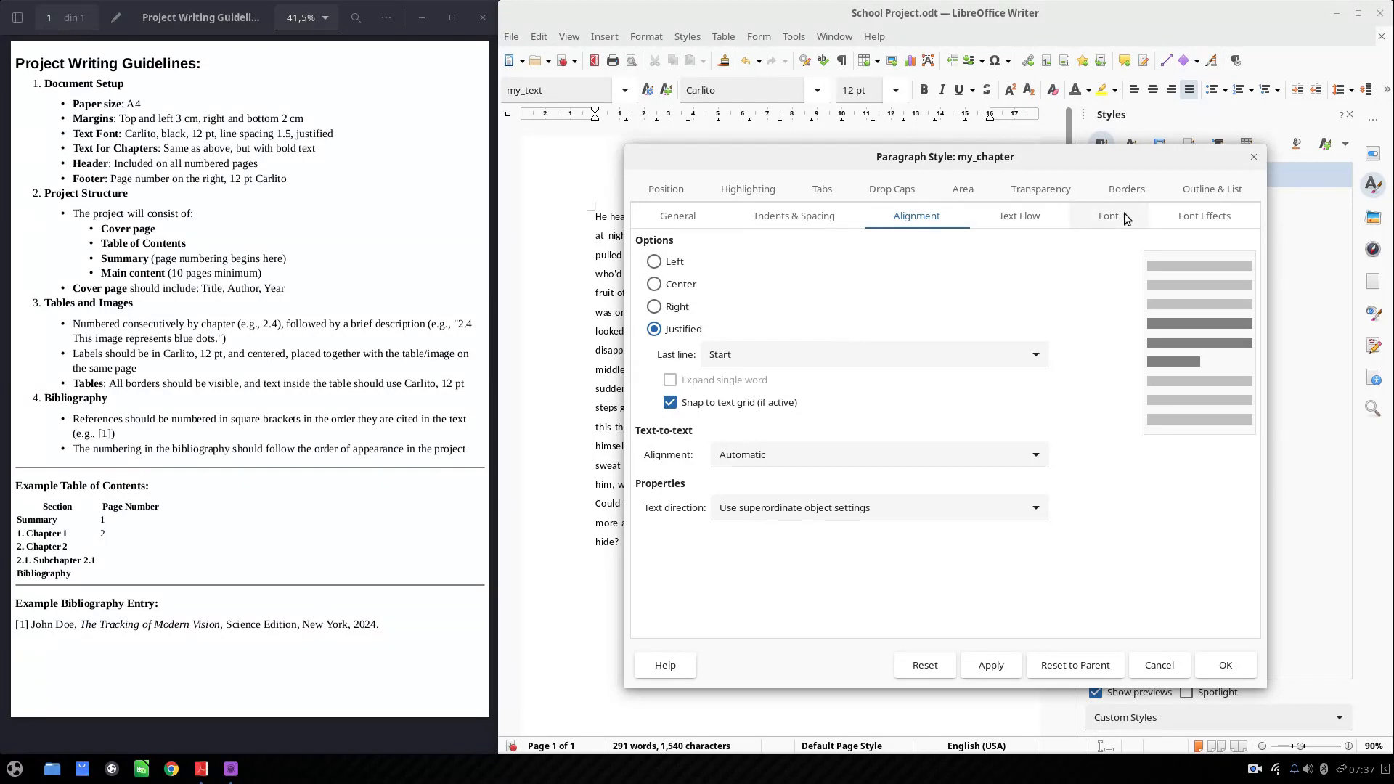
{"action": "left_click", "coordinate": [1123, 216]}
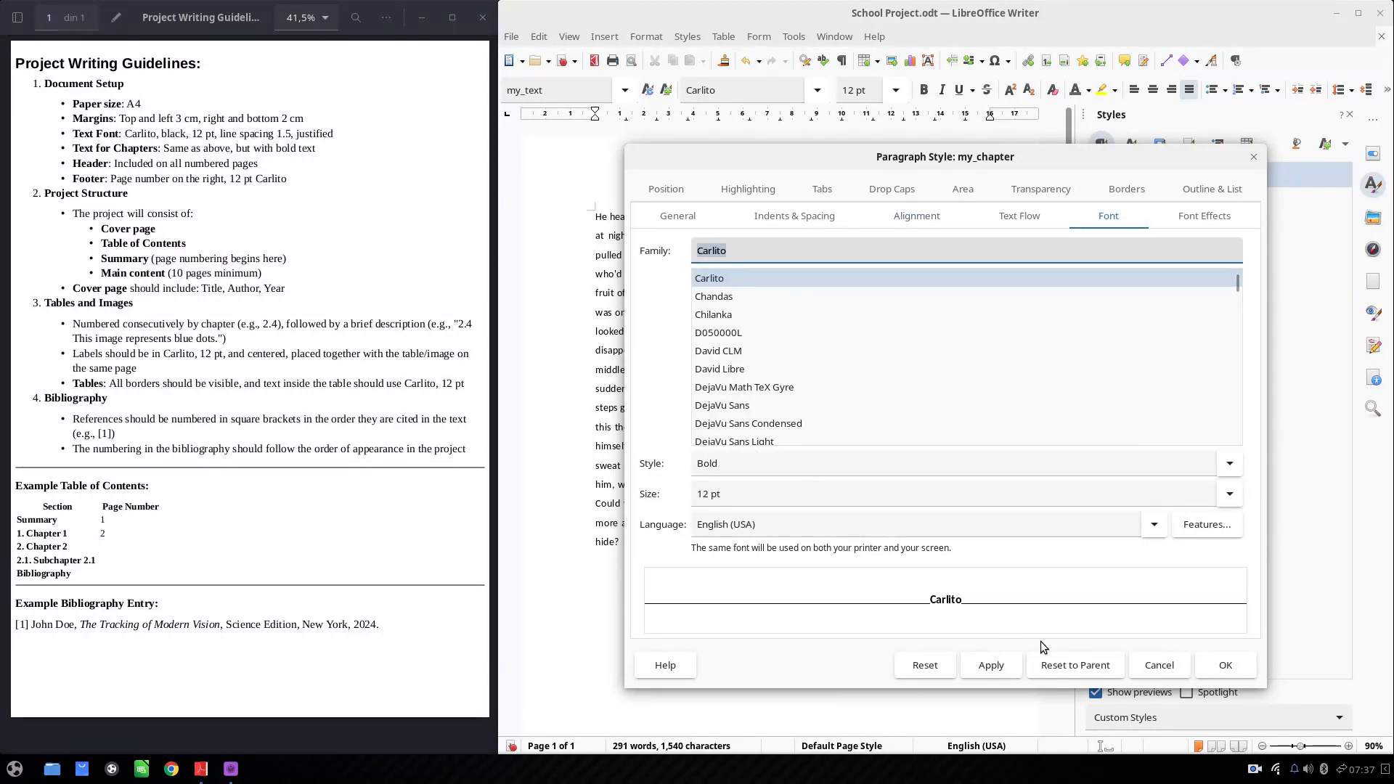
{"action": "left_click", "coordinate": [1159, 665]}
Check the my_subchapter style's font family, weight and size against the guidelines
{"action": "left_click", "coordinate": [1179, 203]}
{"action": "right_click", "coordinate": [1179, 202]}
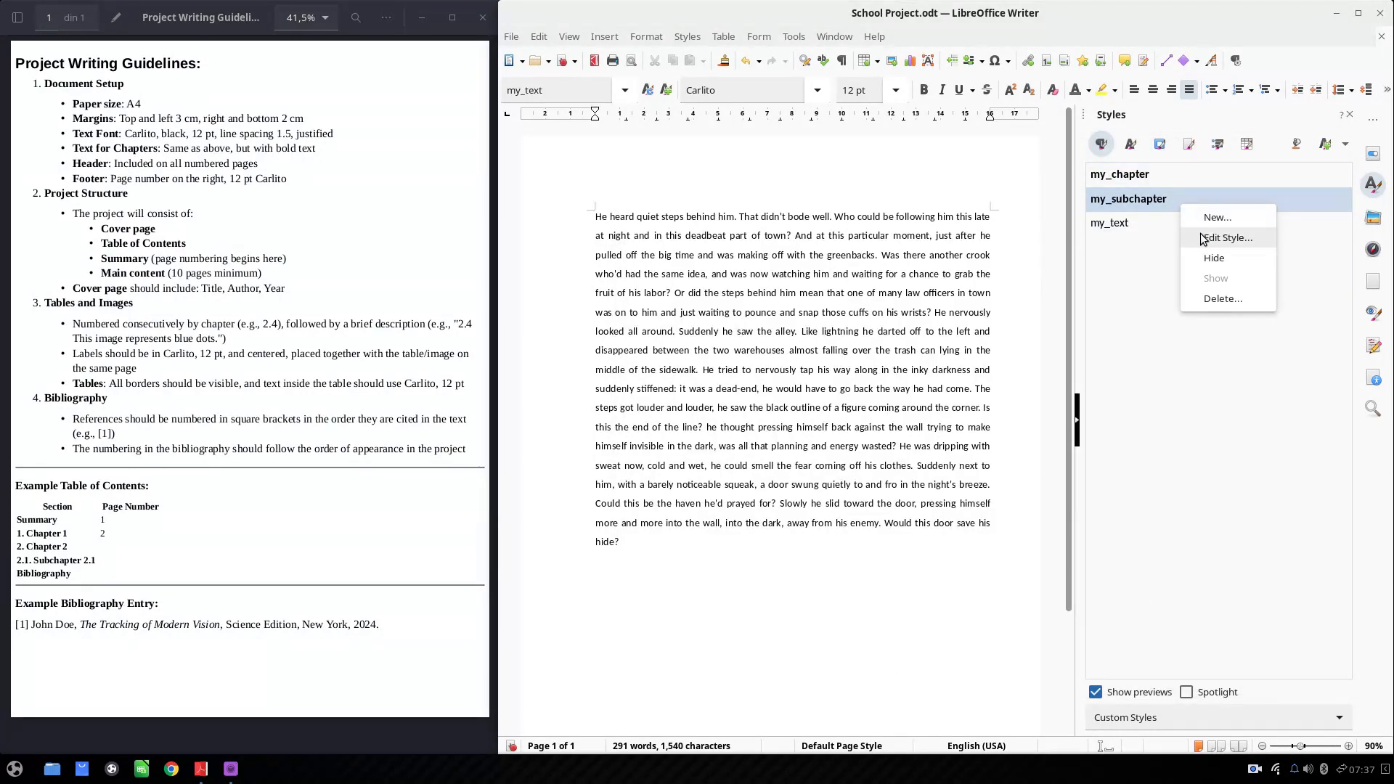
{"action": "left_click", "coordinate": [1200, 237]}
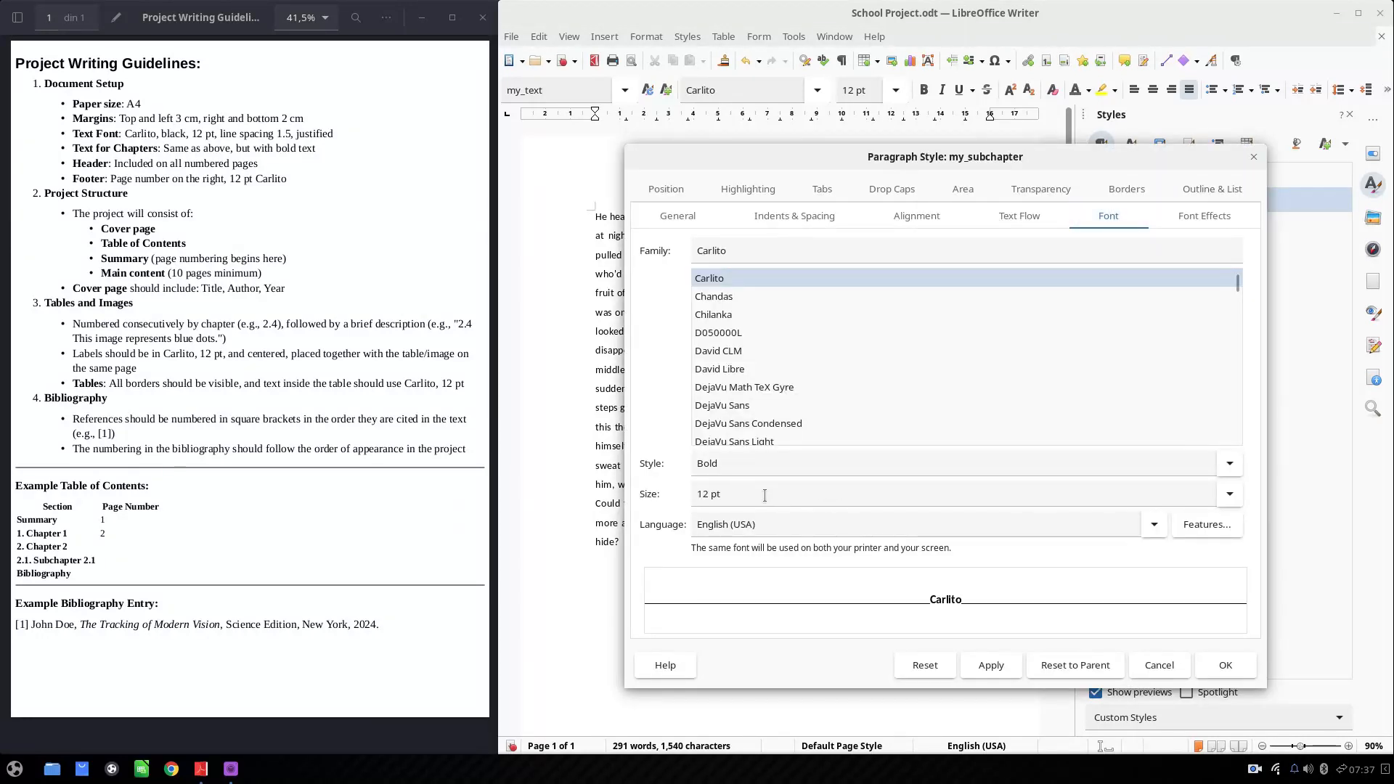
{"action": "left_click", "coordinate": [1215, 655]}
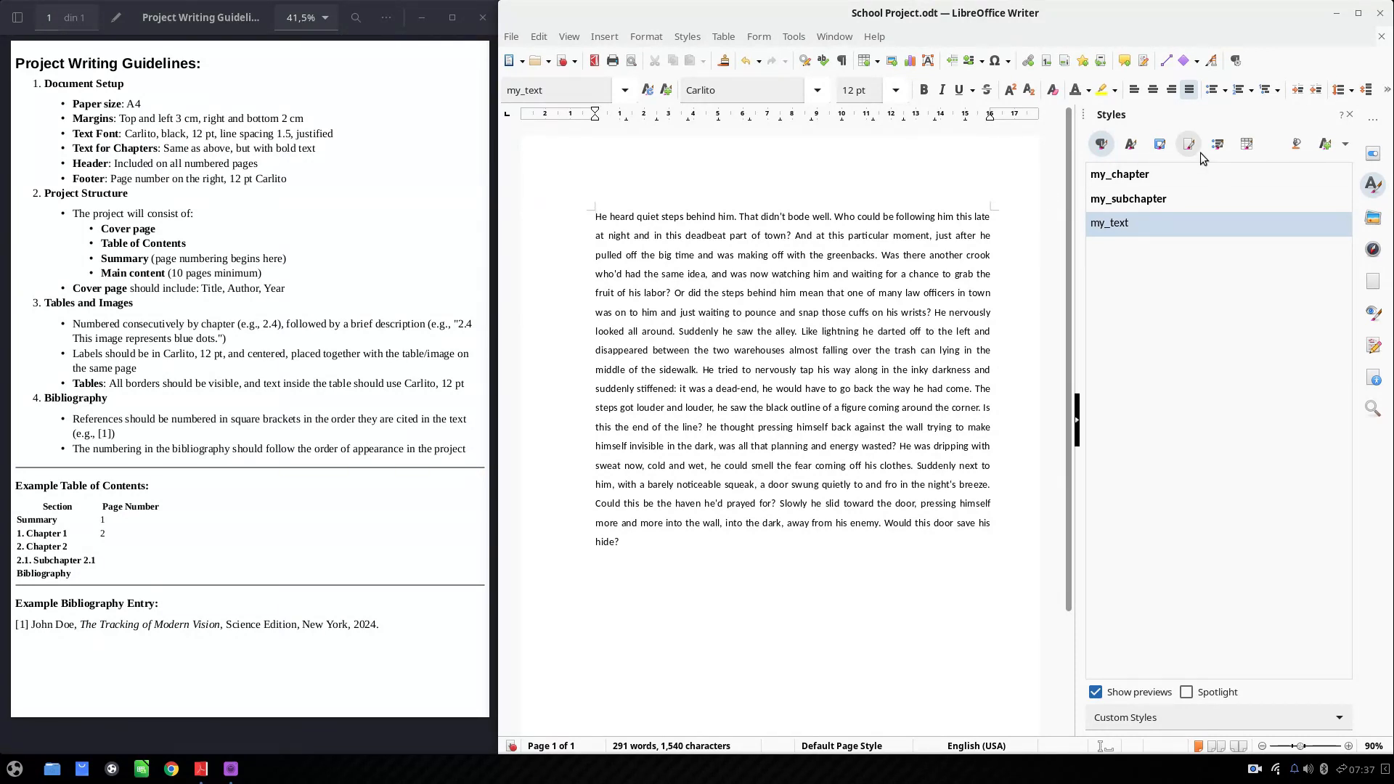
Add two separate lines, "Chapters" and "Subchapter", above the dummy text paragraph
{"action": "key", "text": "Return"}
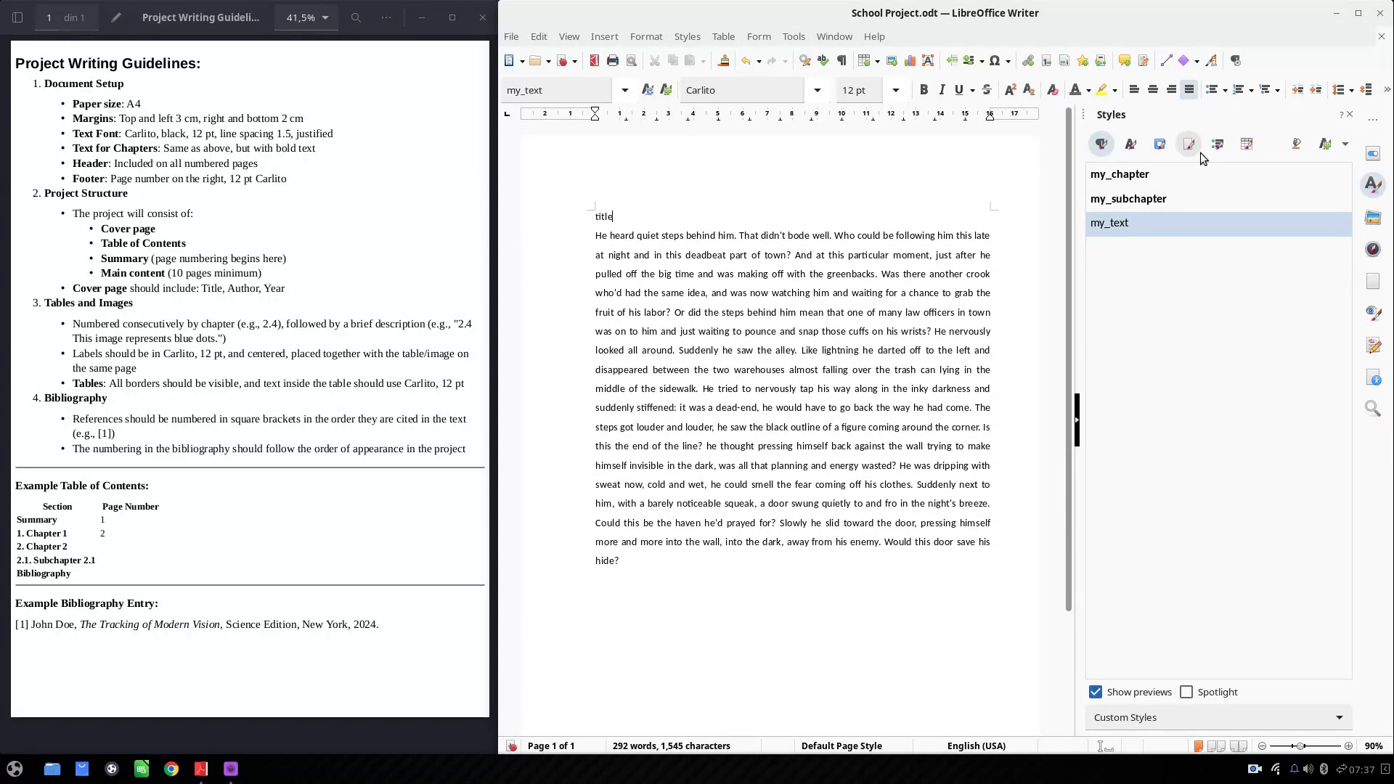
{"action": "key", "text": "BackSpace"}
{"action": "key", "text": "BackSpace"}
{"action": "type", "text": "C"}
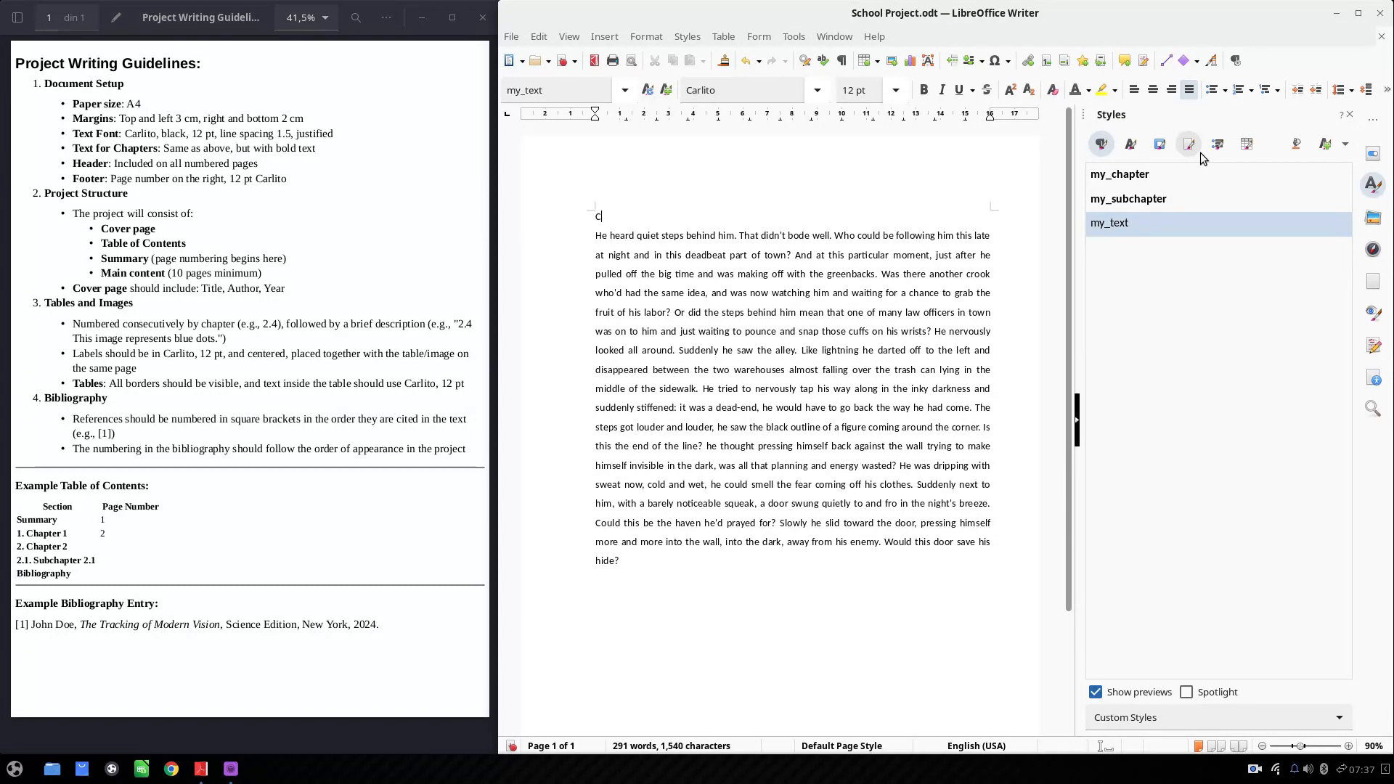
{"action": "type", "text": "haptersSubchapter"}
{"action": "key", "text": "Return"}
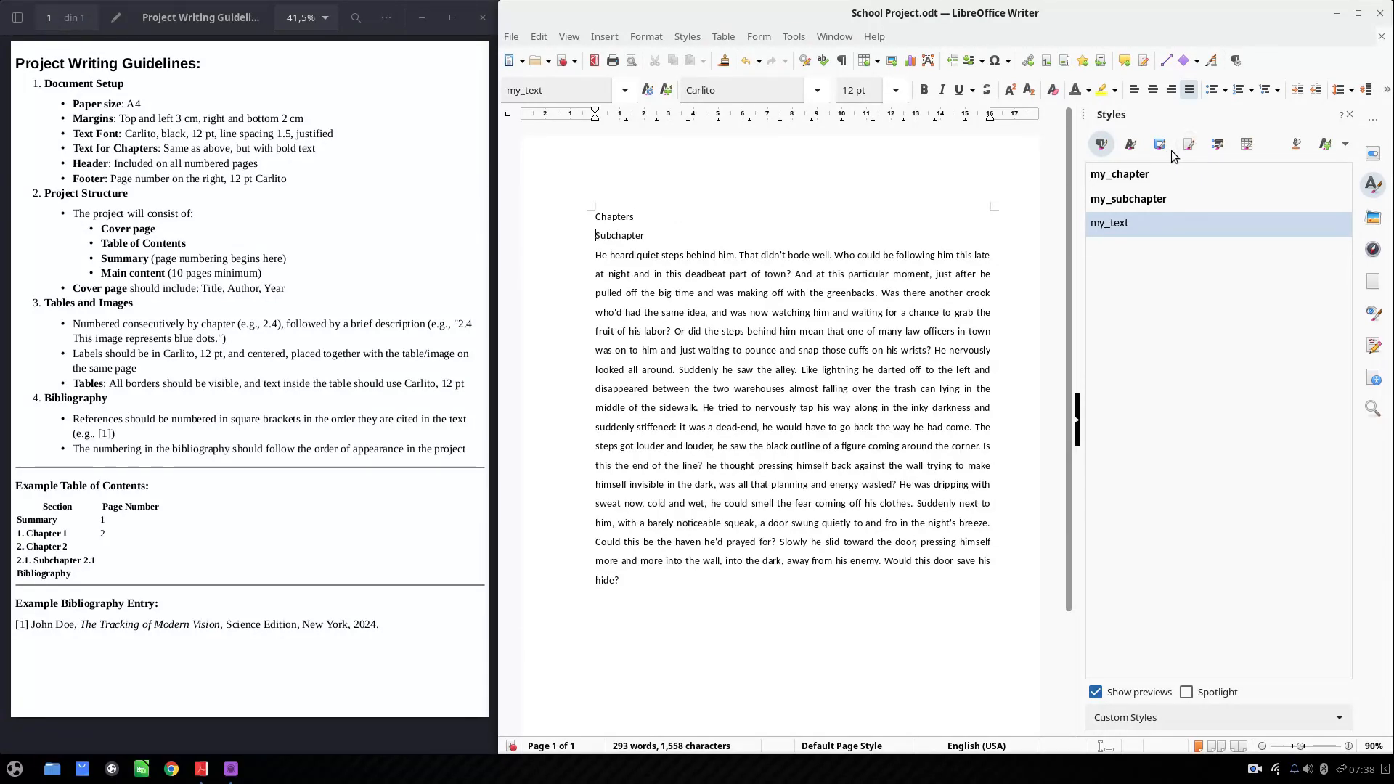
Apply the my_chapter style to the "Chapters" line and the my_subchapter style to the "Subchapter" line
{"action": "left_click", "coordinate": [657, 212]}
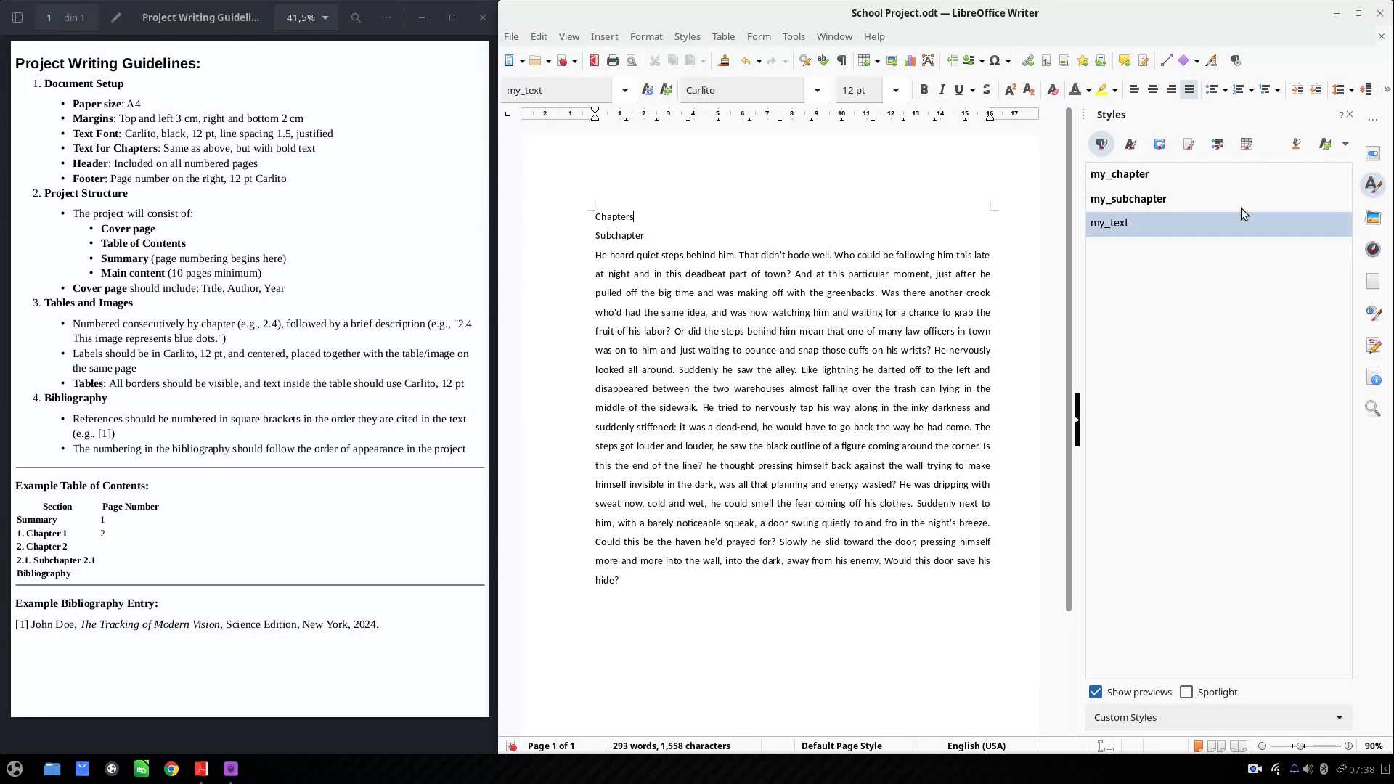
{"action": "double_click", "coordinate": [1132, 174]}
{"action": "key", "text": "Down"}
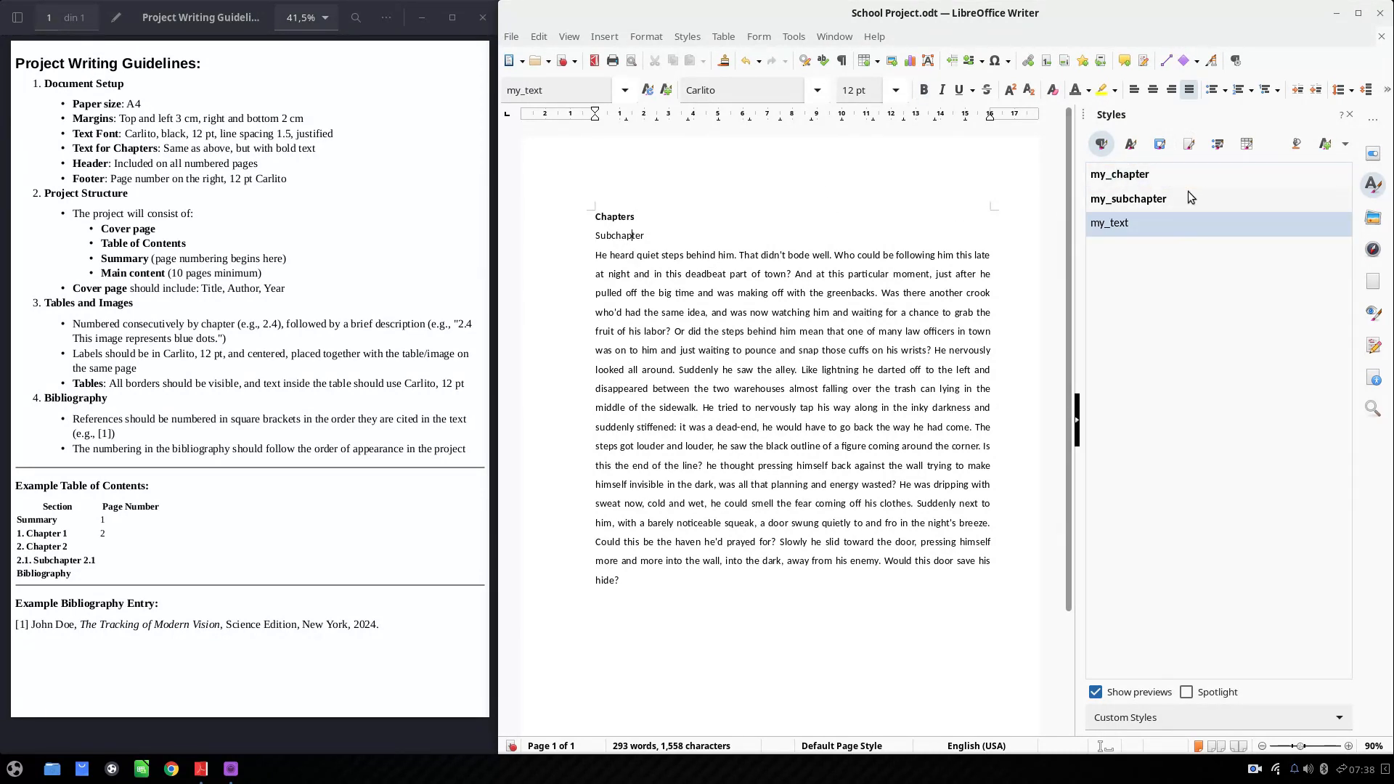
{"action": "double_click", "coordinate": [1188, 196]}
Edit the my_text paragraph style to have a first-line indent of 0,40 cm
{"action": "left_click", "coordinate": [626, 323]}
{"action": "right_click", "coordinate": [1120, 231]}
{"action": "left_click", "coordinate": [1158, 268]}
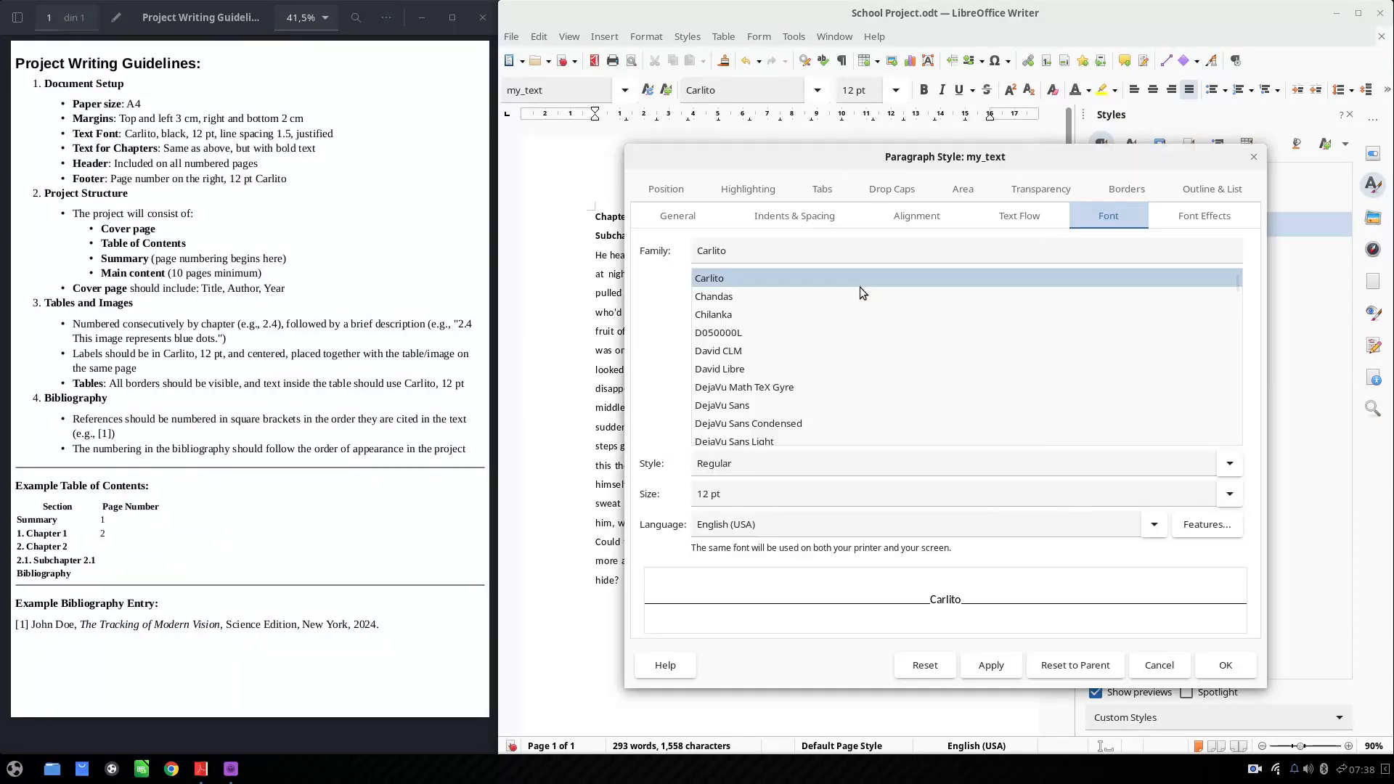
{"action": "left_click", "coordinate": [796, 216]}
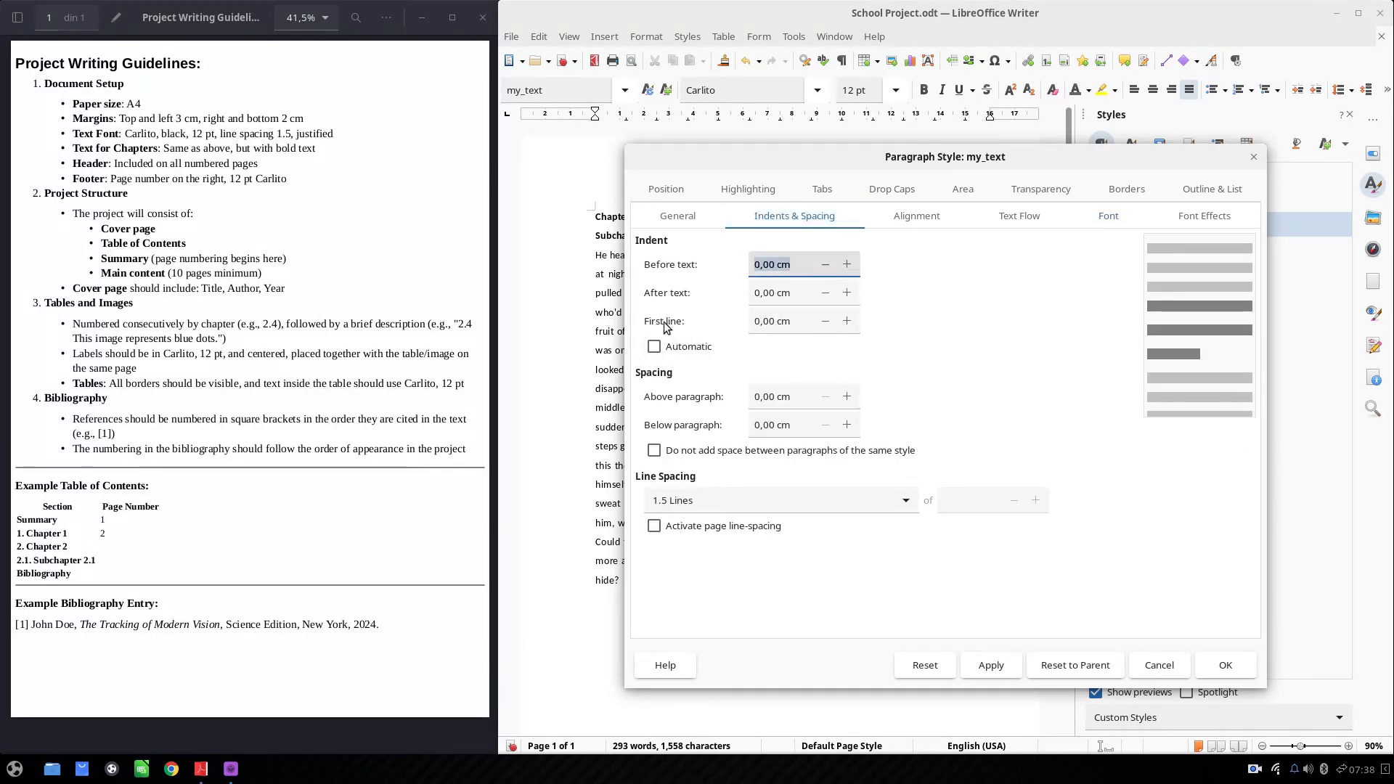
{"action": "left_click", "coordinate": [847, 321]}
{"action": "left_click", "coordinate": [847, 321]}
{"action": "left_click", "coordinate": [847, 321]}
{"action": "left_click", "coordinate": [847, 321]}
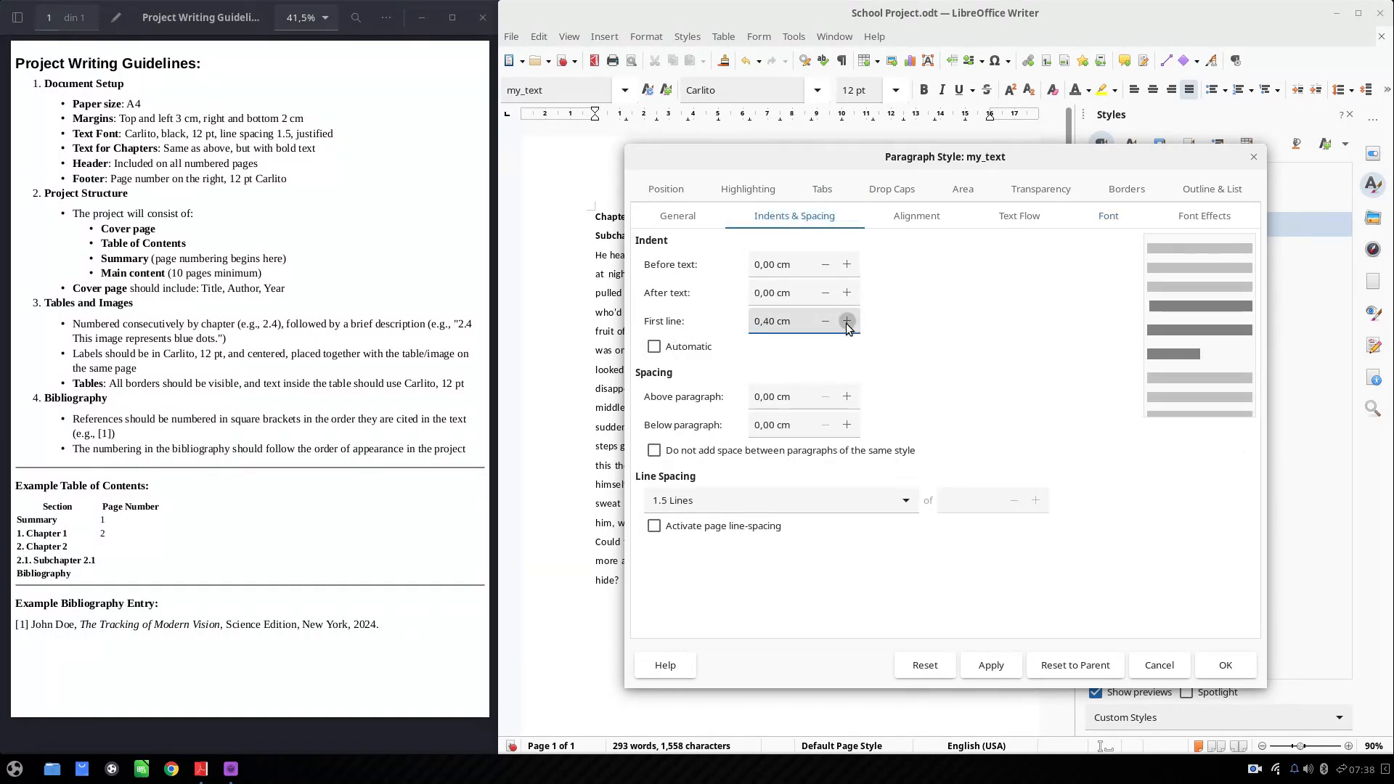
{"action": "left_click", "coordinate": [991, 665]}
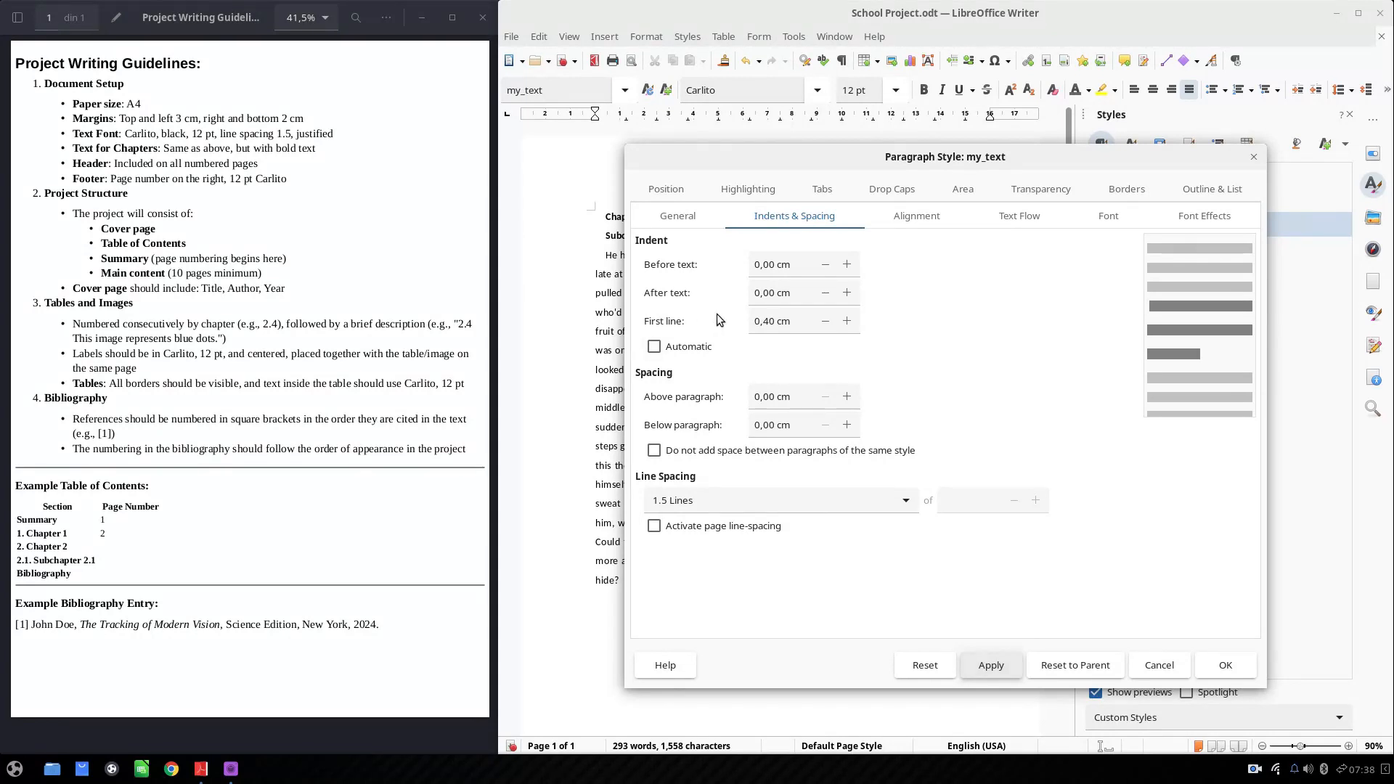
{"action": "left_click", "coordinate": [1225, 664]}
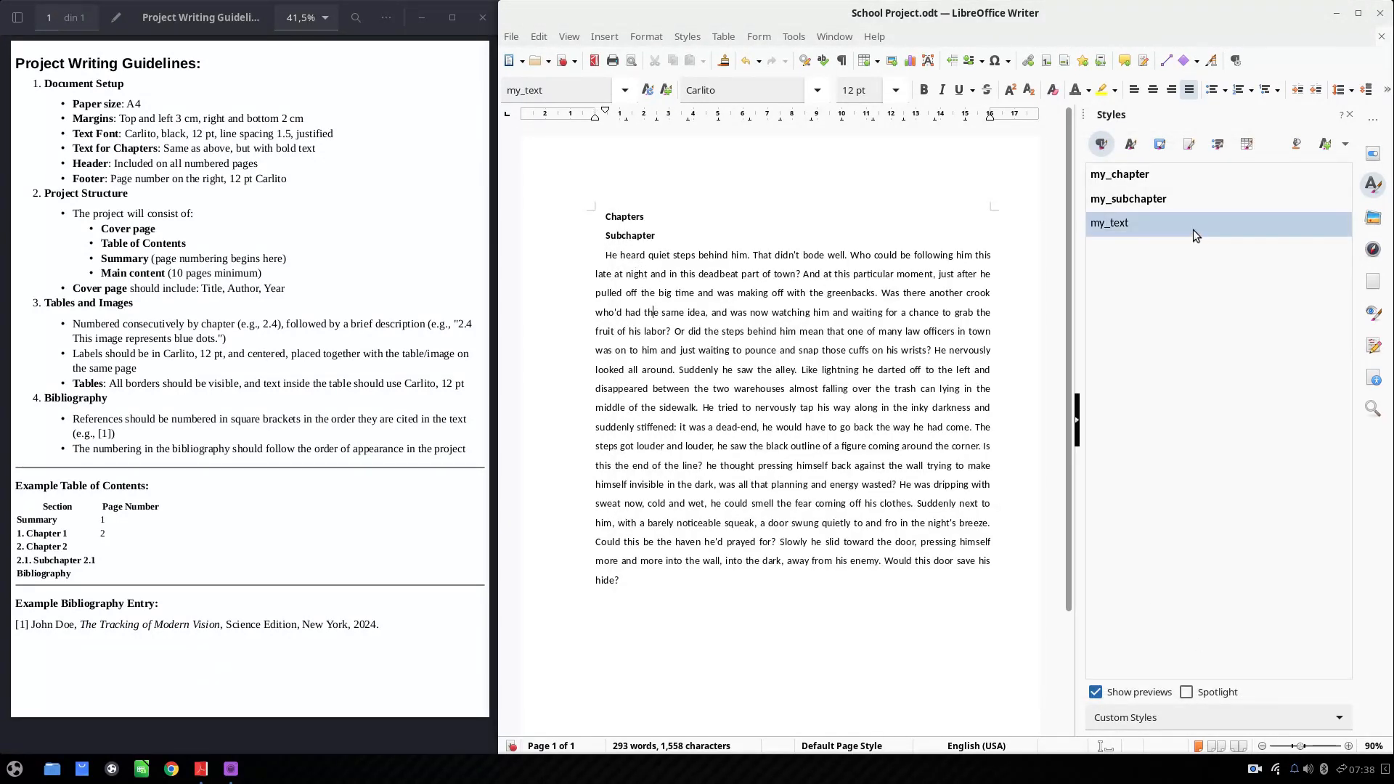
Set the first-line indent of the my_chapter paragraph style to 0,00 cm
{"action": "left_click", "coordinate": [1126, 177]}
{"action": "right_click", "coordinate": [1125, 177]}
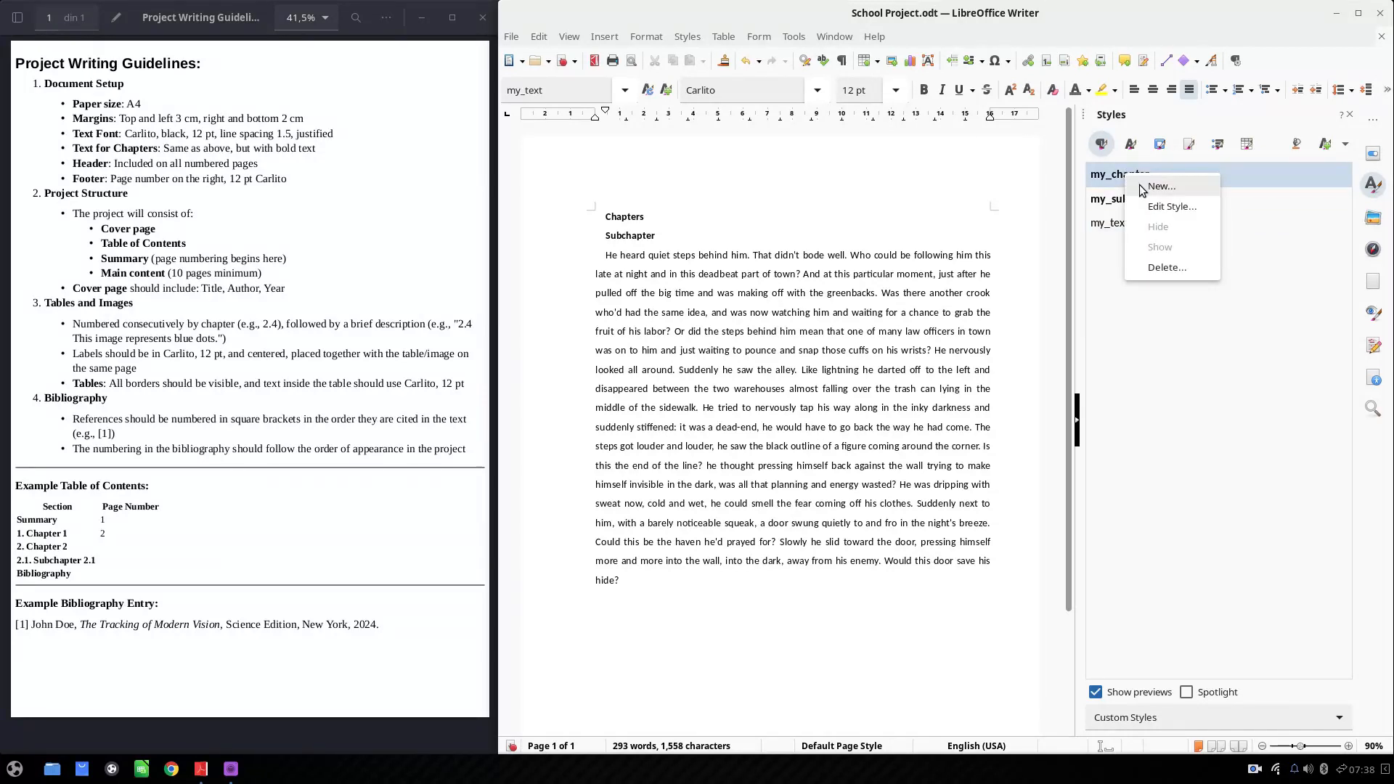
{"action": "left_click", "coordinate": [1150, 208]}
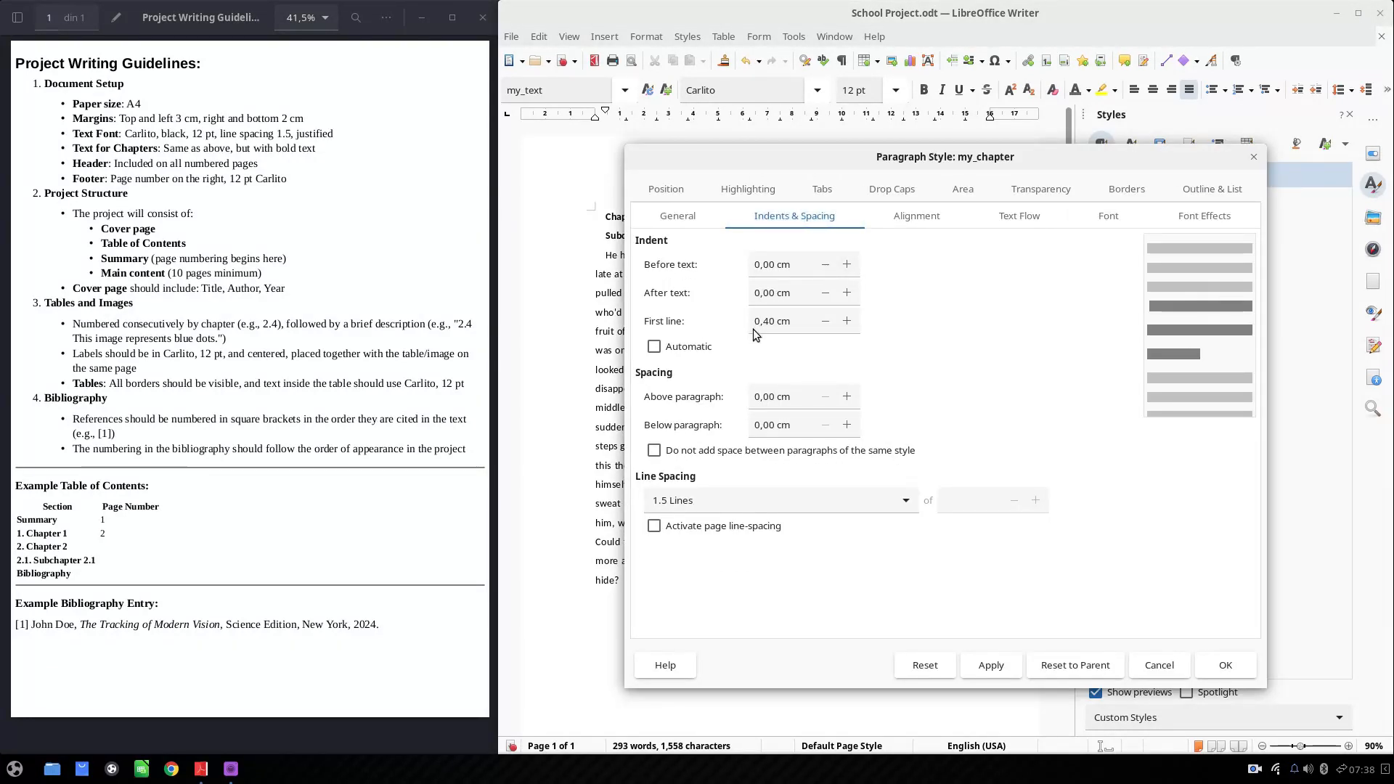
{"action": "left_click", "coordinate": [826, 322]}
{"action": "left_click", "coordinate": [825, 323]}
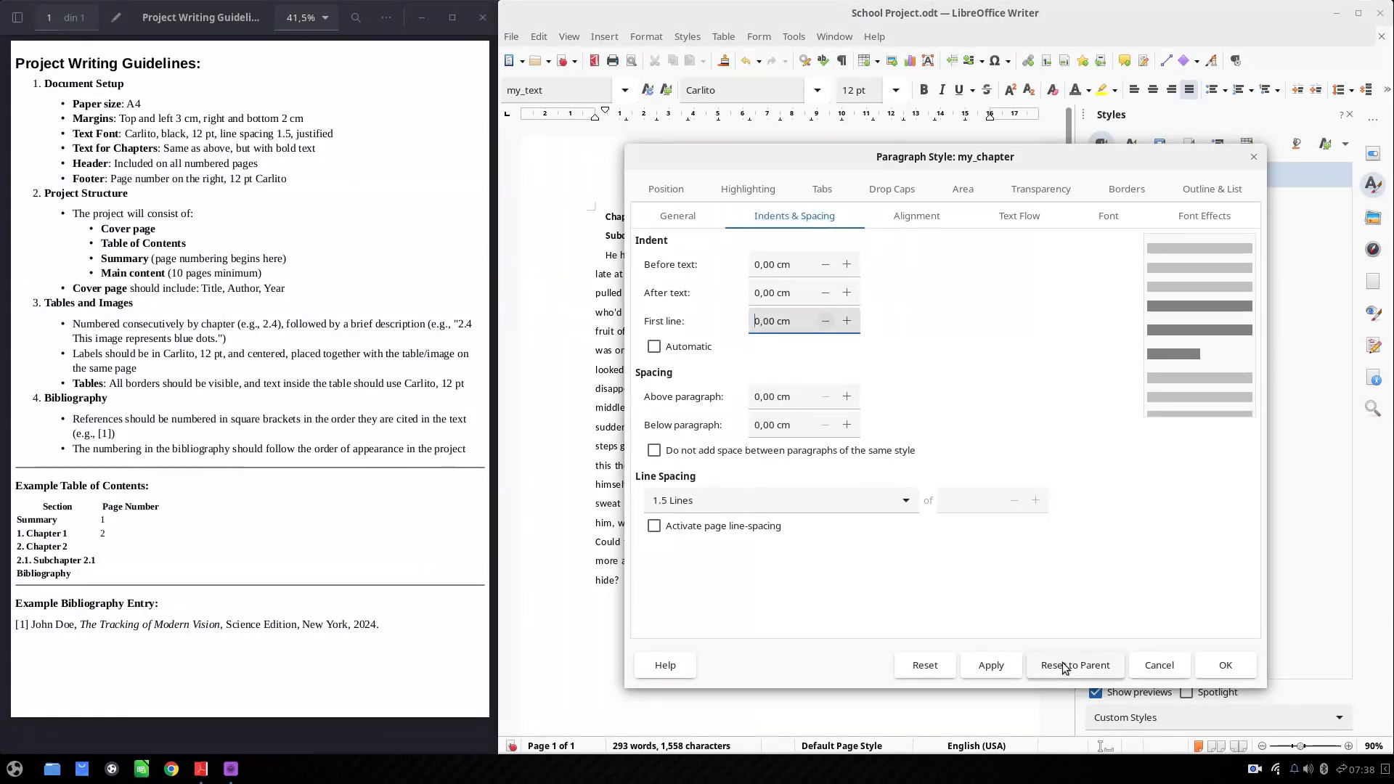
{"action": "left_click", "coordinate": [990, 665]}
{"action": "left_click", "coordinate": [1206, 667]}
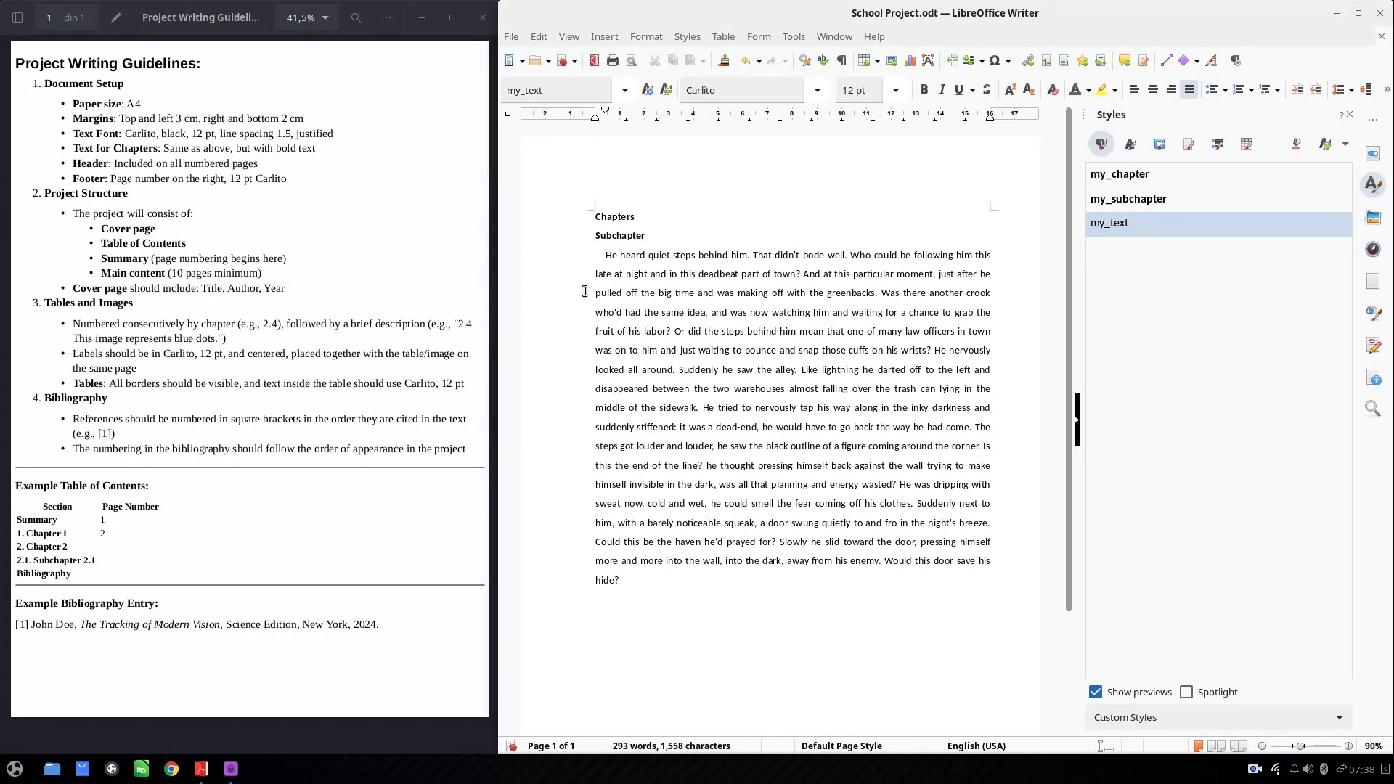
Split the dummy text into two paragraphs before the sentence starting "He tried to nervously tap his way"
{"action": "left_click", "coordinate": [703, 407]}
{"action": "key", "text": "Return"}
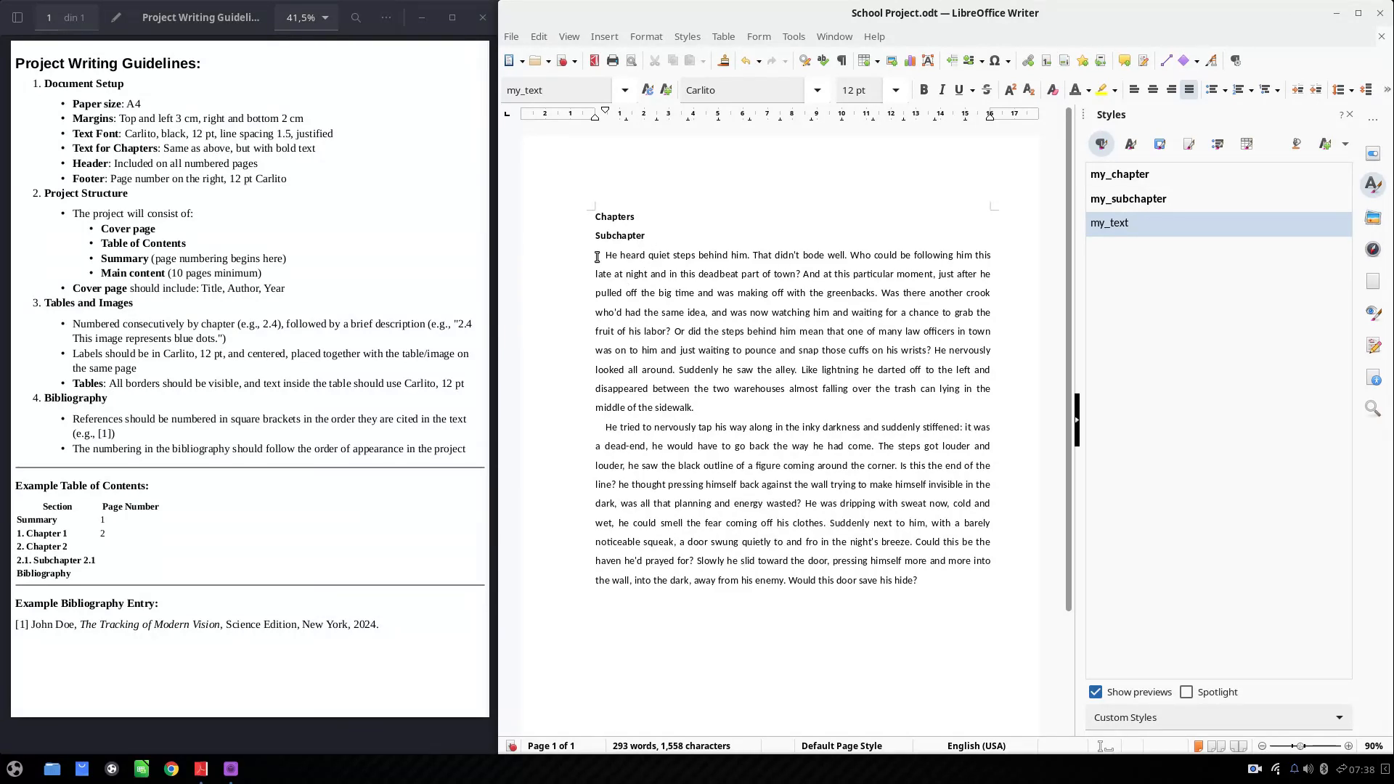
{"action": "left_click", "coordinate": [705, 401]}
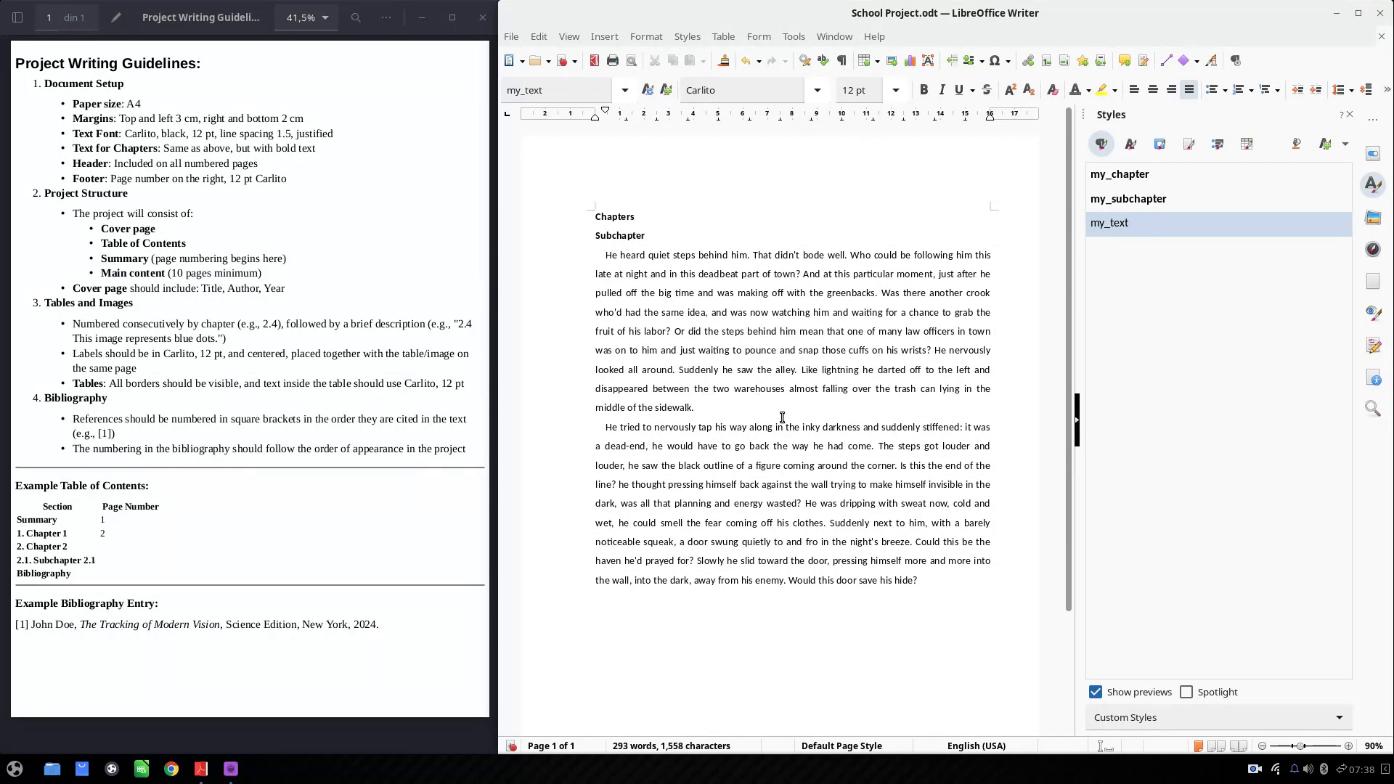